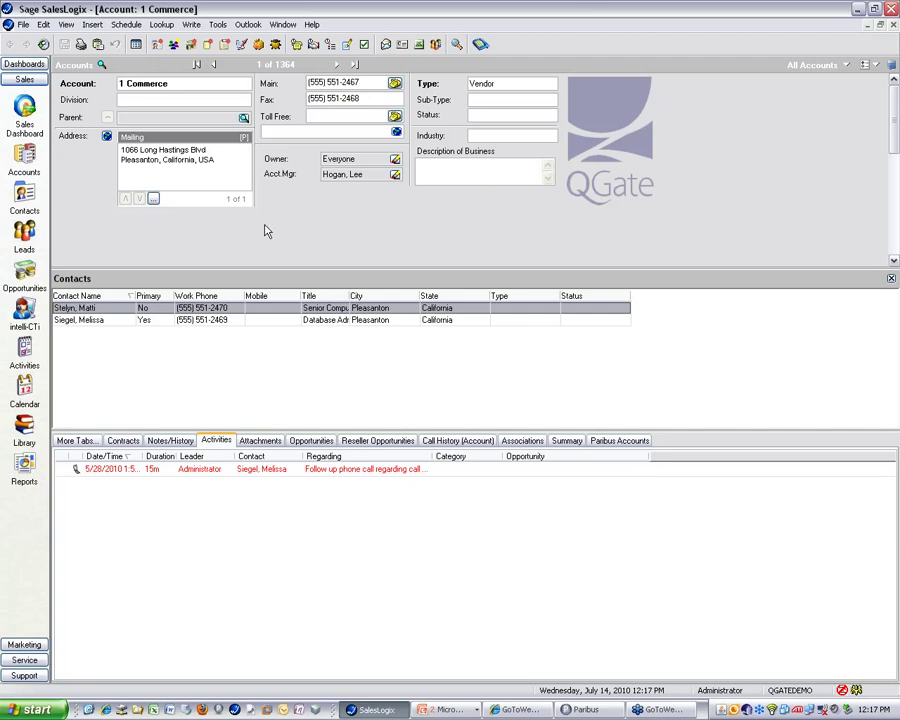
pyautogui.rightClick(30, 142)
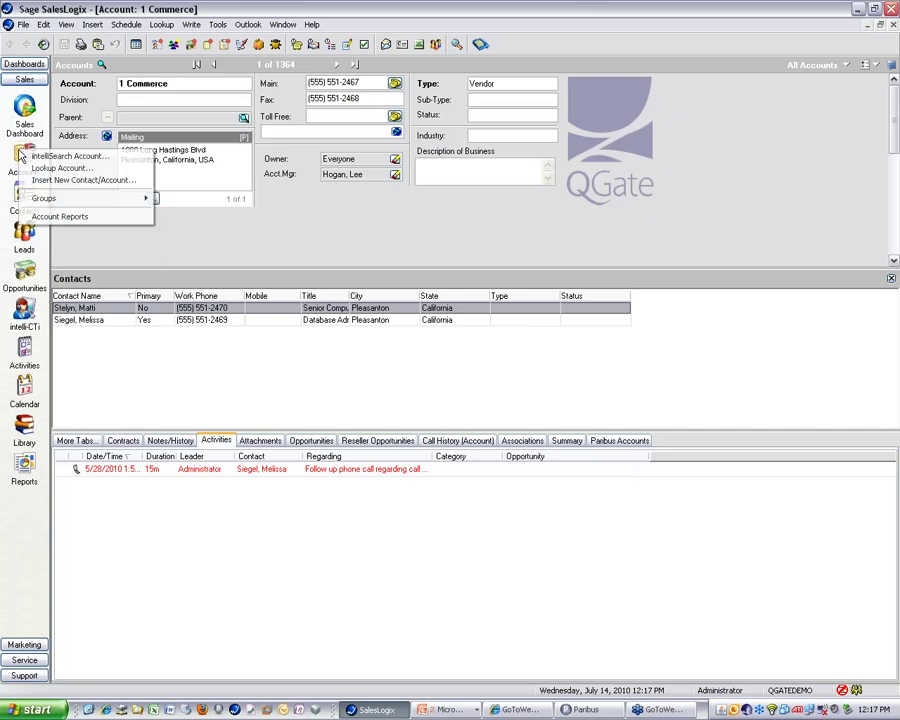
pyautogui.click(55, 167)
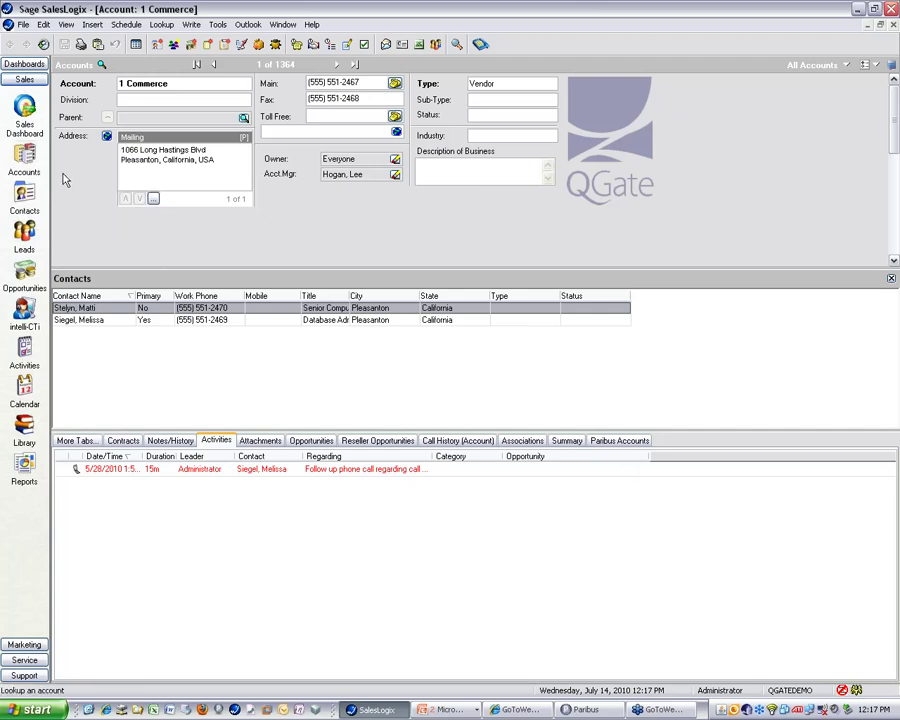
pyautogui.click(494, 261)
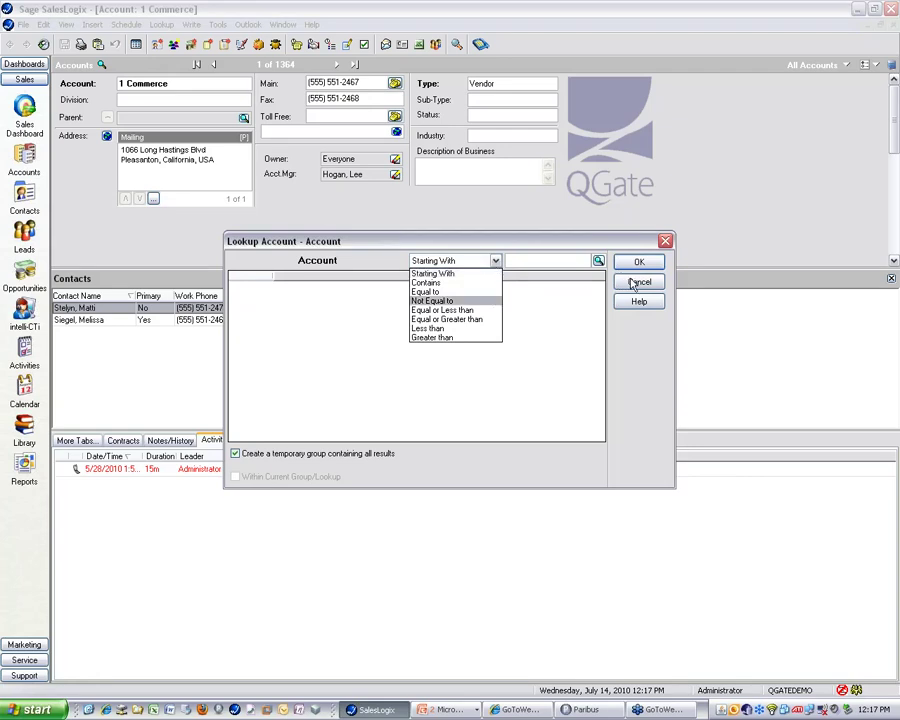
pyautogui.click(589, 297)
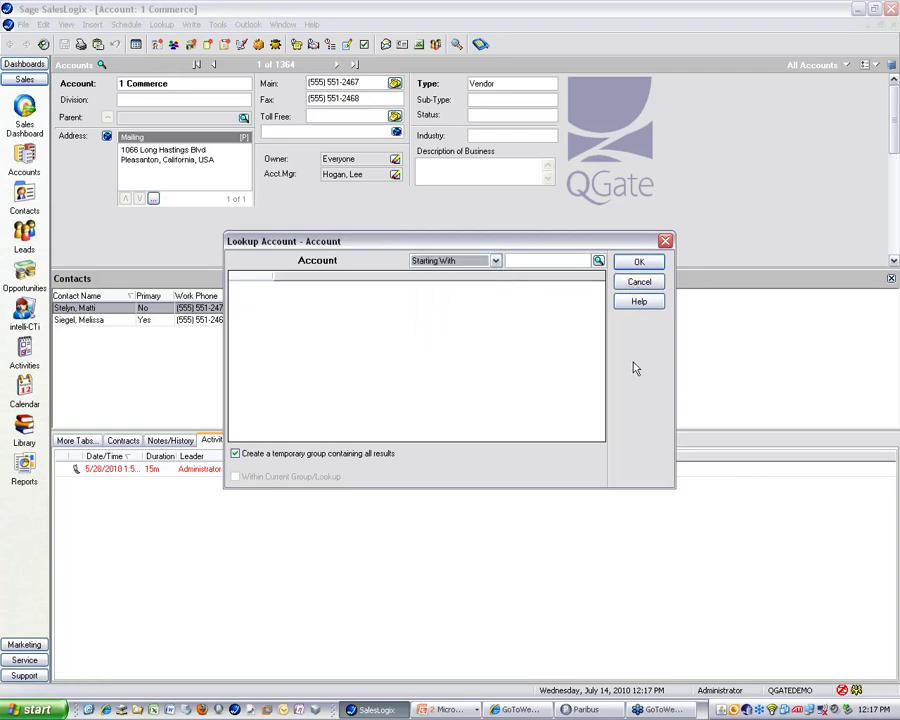
pyautogui.click(639, 282)
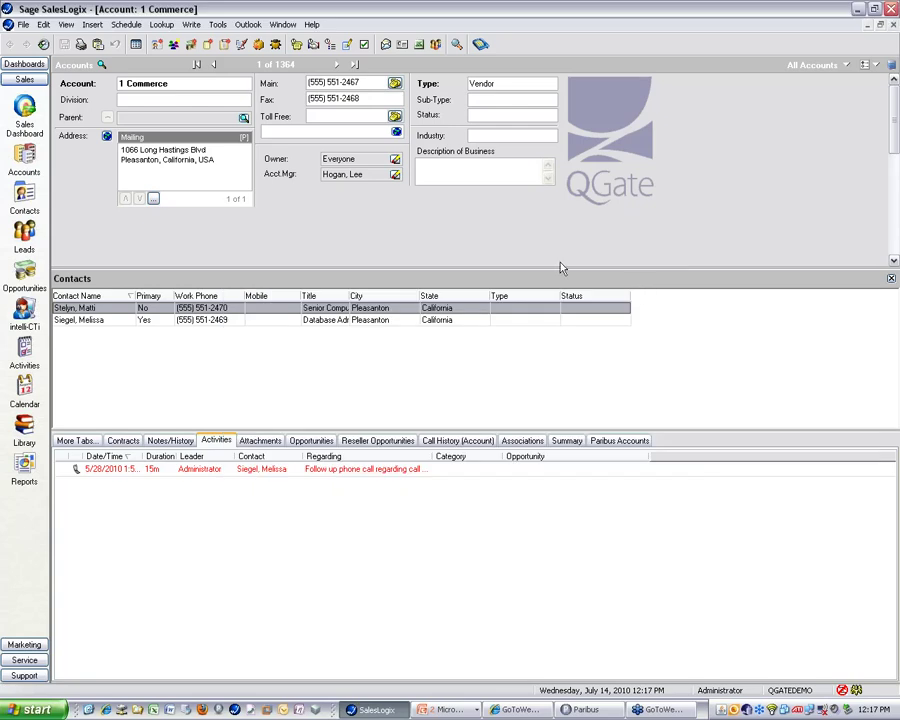
pyautogui.click(101, 66)
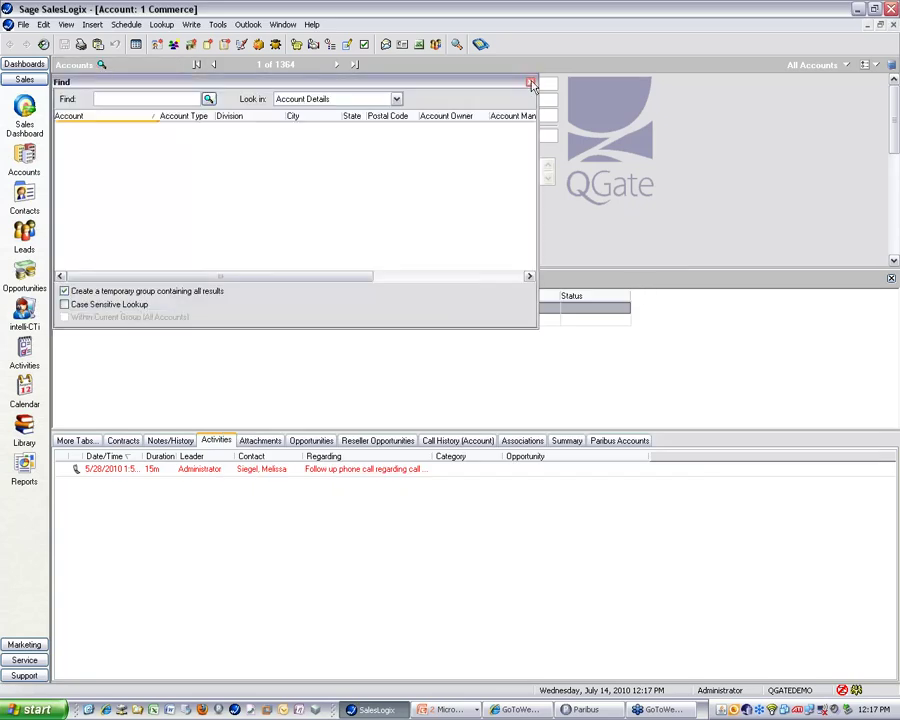
pyautogui.click(531, 83)
pyautogui.moveTo(38, 190)
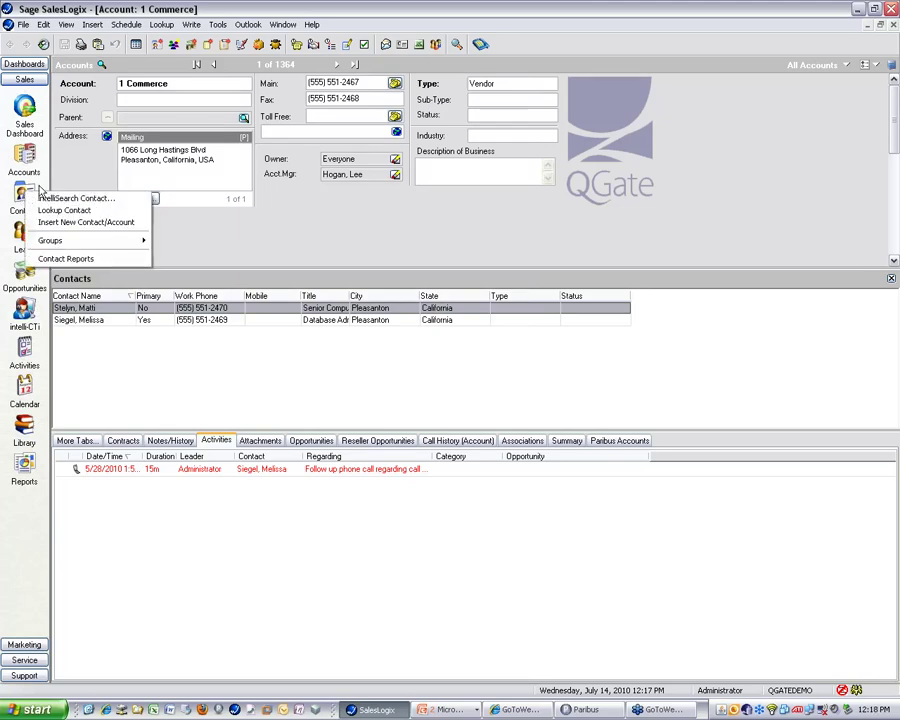
pyautogui.click(66, 211)
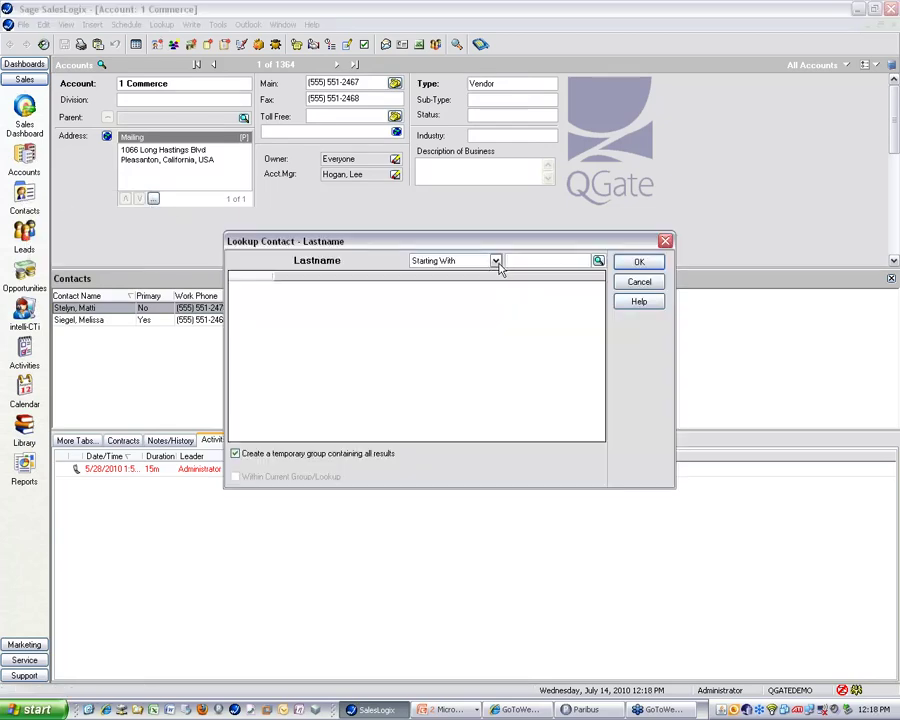
pyautogui.click(640, 282)
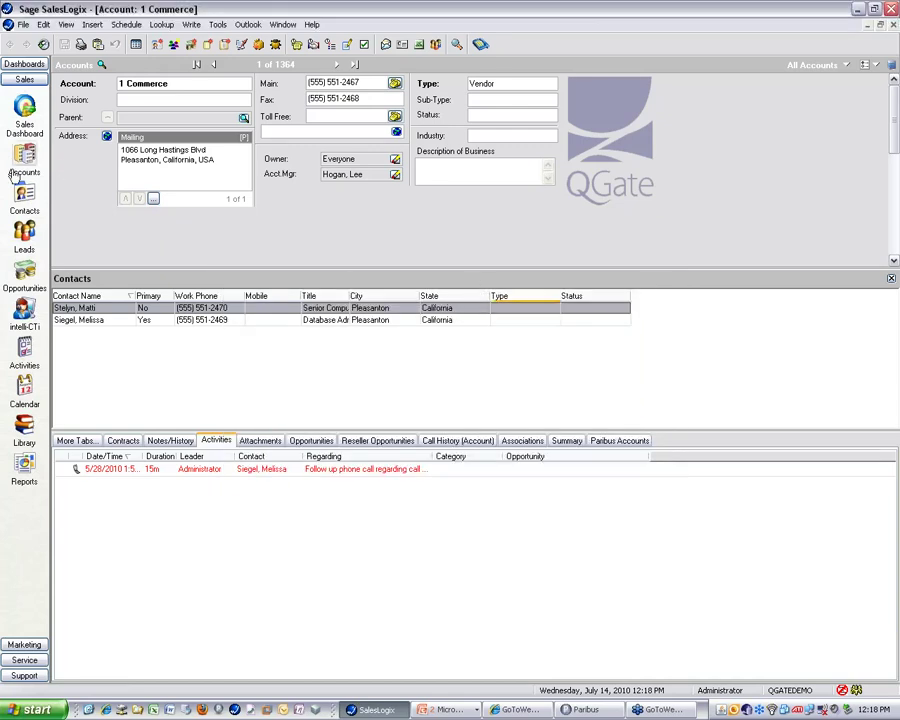
pyautogui.moveTo(30, 157)
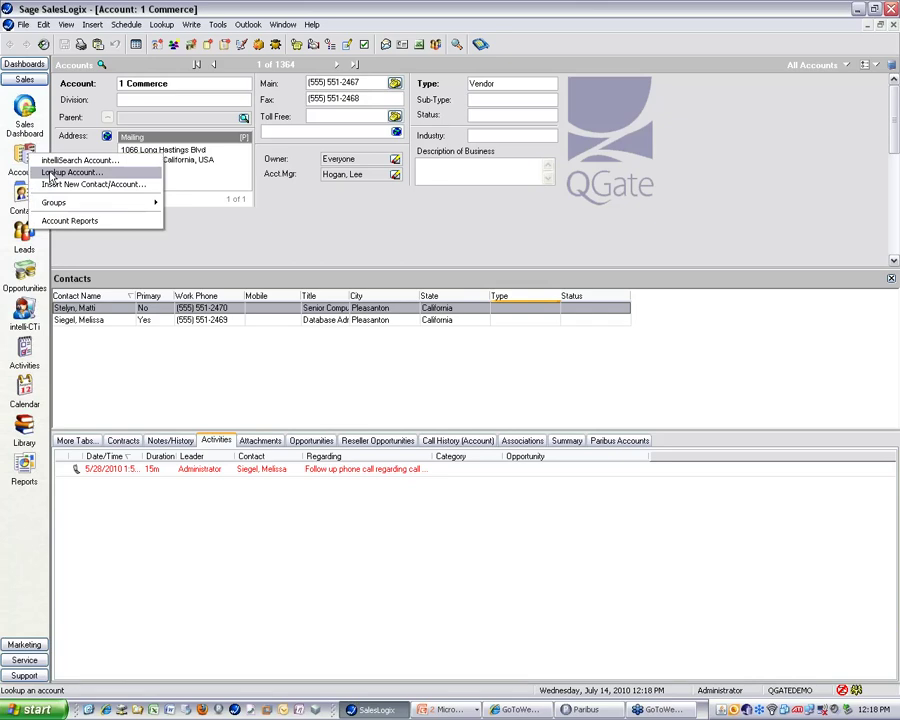
pyautogui.click(53, 177)
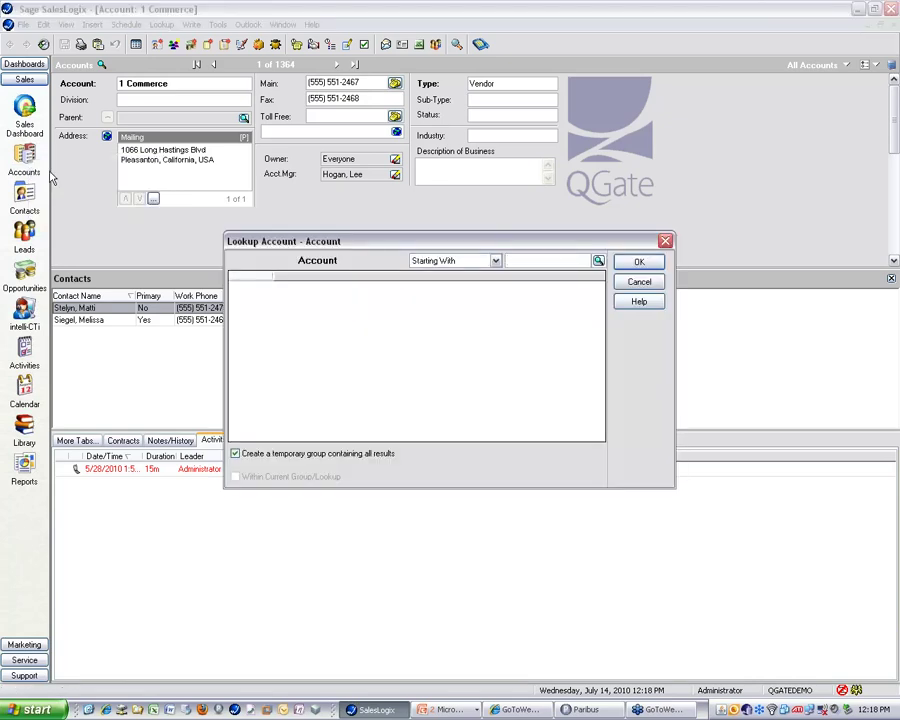
pyautogui.write('jae')
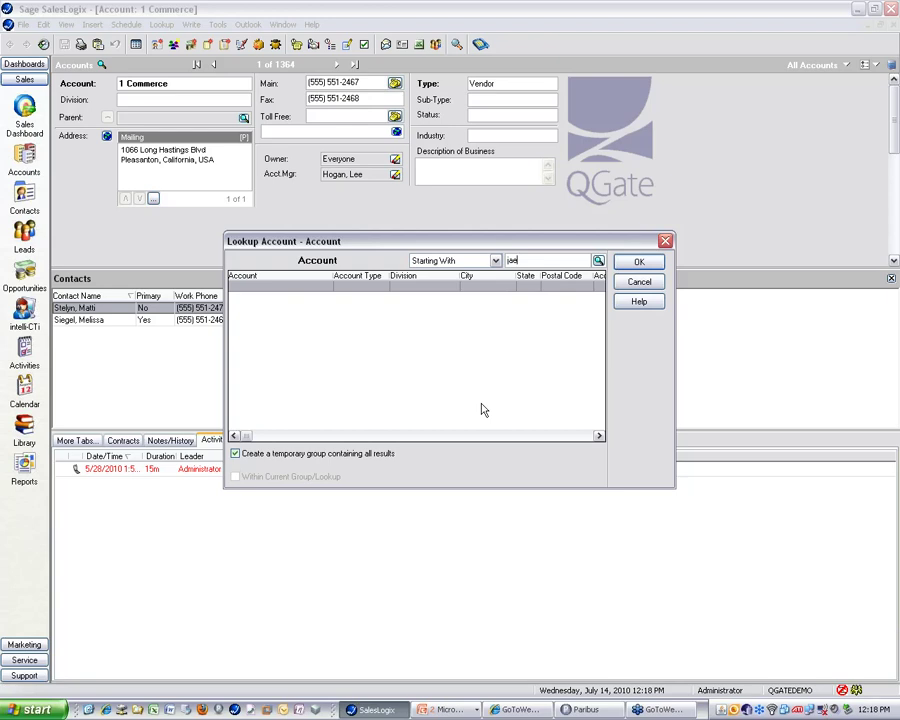
pyautogui.press('Escape')
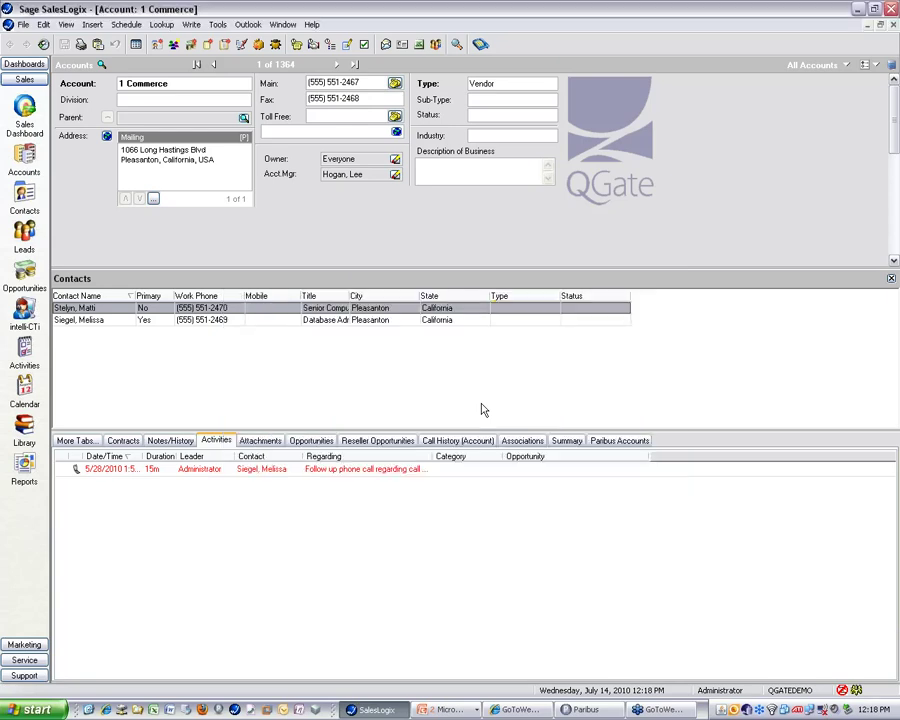
# Run an intelliSearch account search for the name 'jae', listing matches like J.A.E. and The JAE Corp.
pyautogui.rightClick(28, 154)
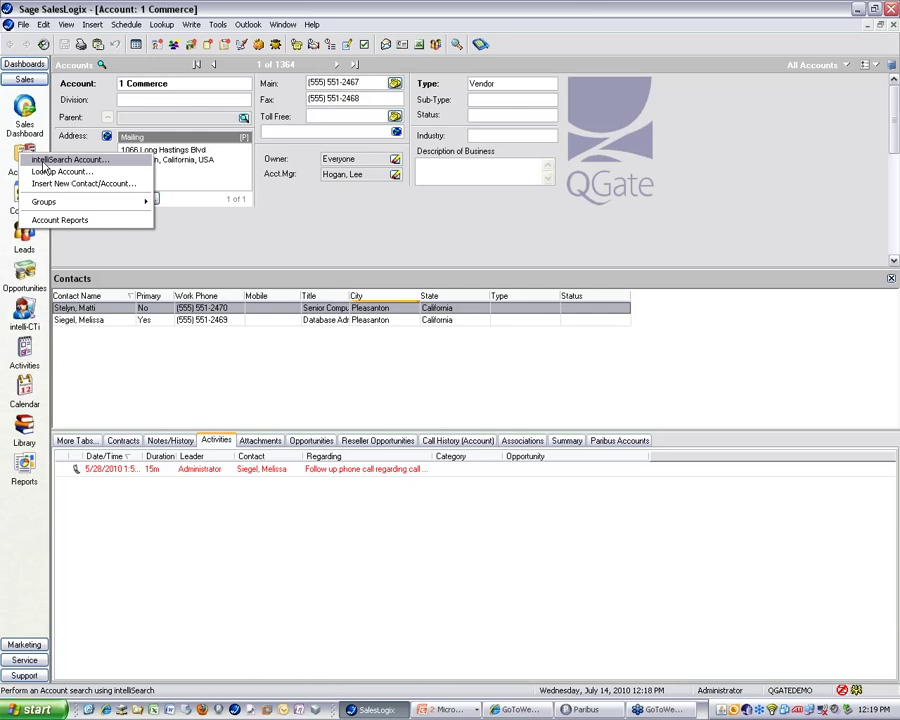
pyautogui.click(43, 162)
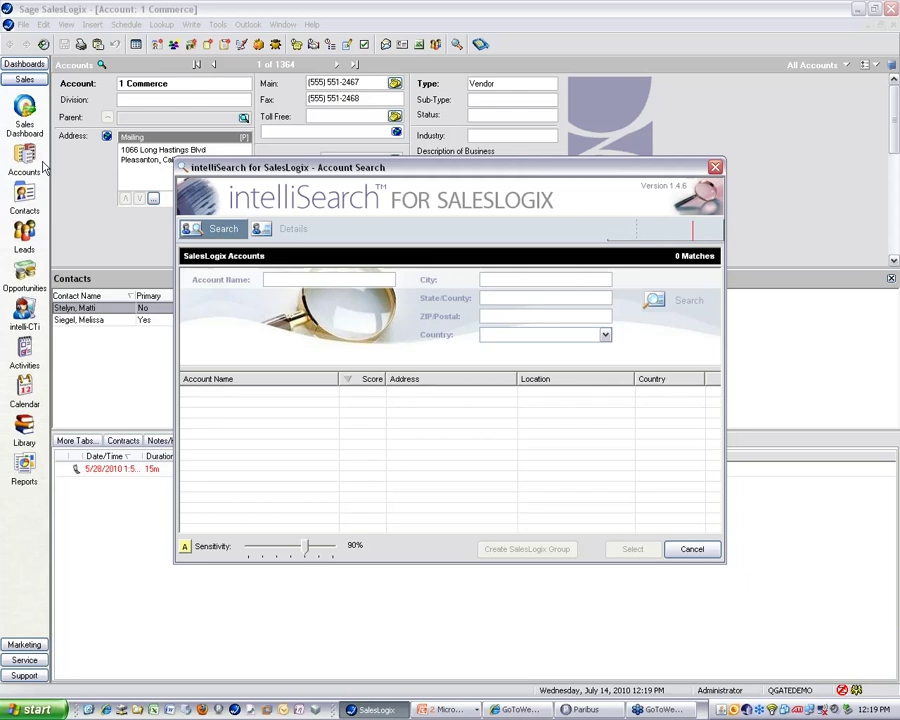
pyautogui.write('ae')
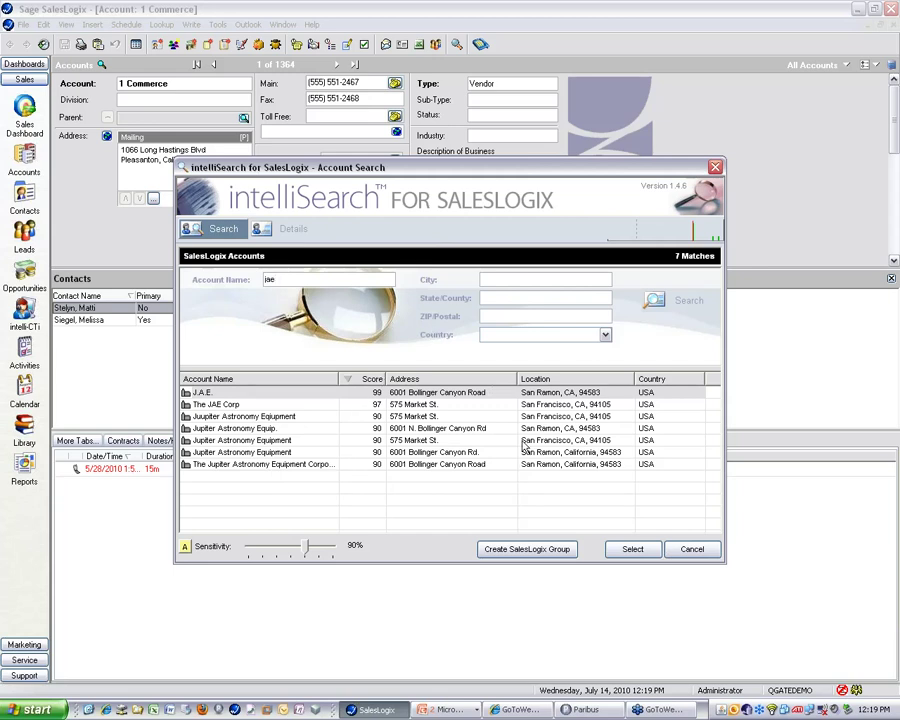
pyautogui.click(490, 279)
# Narrow the account matches to San Ramon and review J.A.E.'s address and contacts.
pyautogui.write('san ramon')
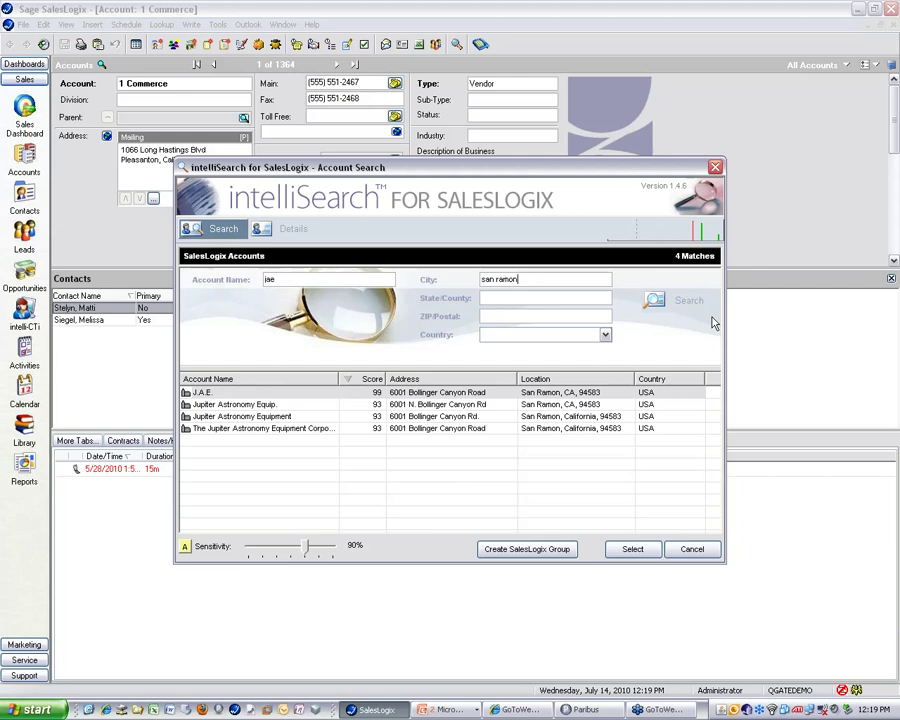
pyautogui.click(295, 230)
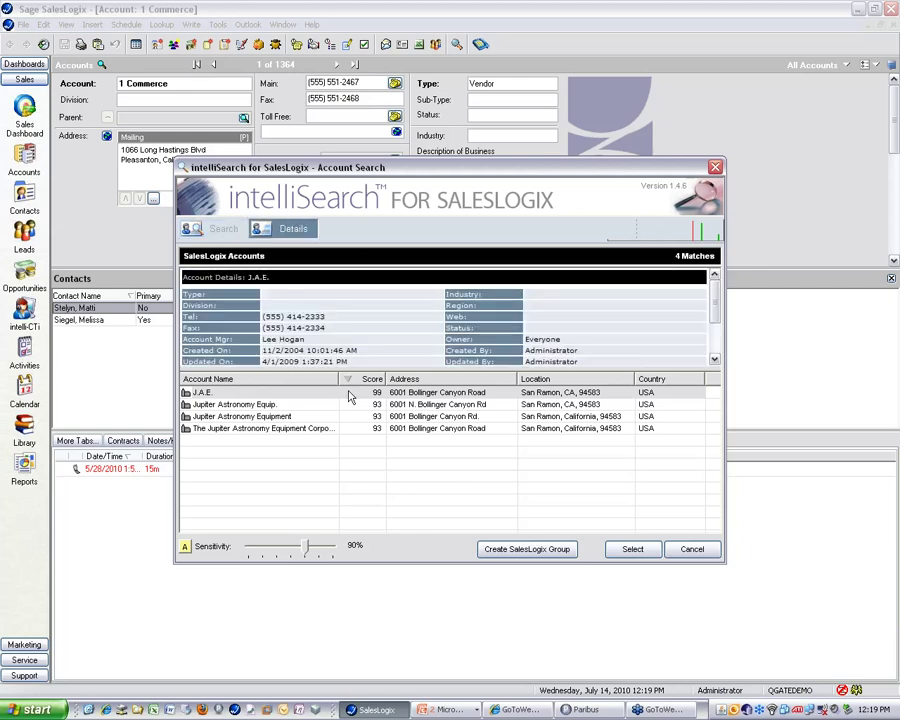
pyautogui.moveTo(356, 368); pyautogui.dragTo(452, 432)
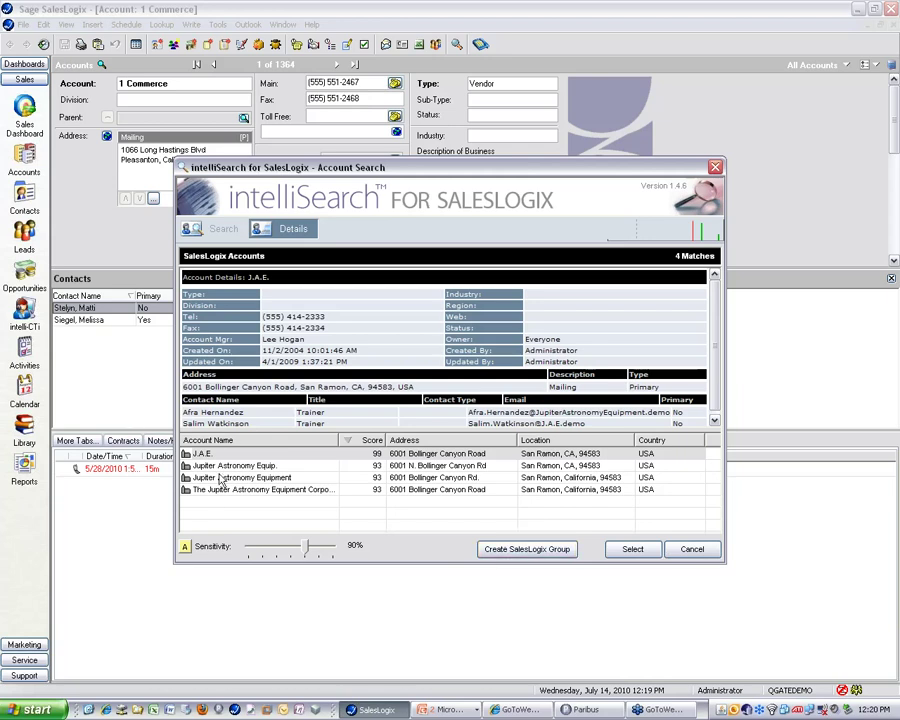
# Cancel the account search without selecting and start an intelliSearch contact search.
pyautogui.click(691, 550)
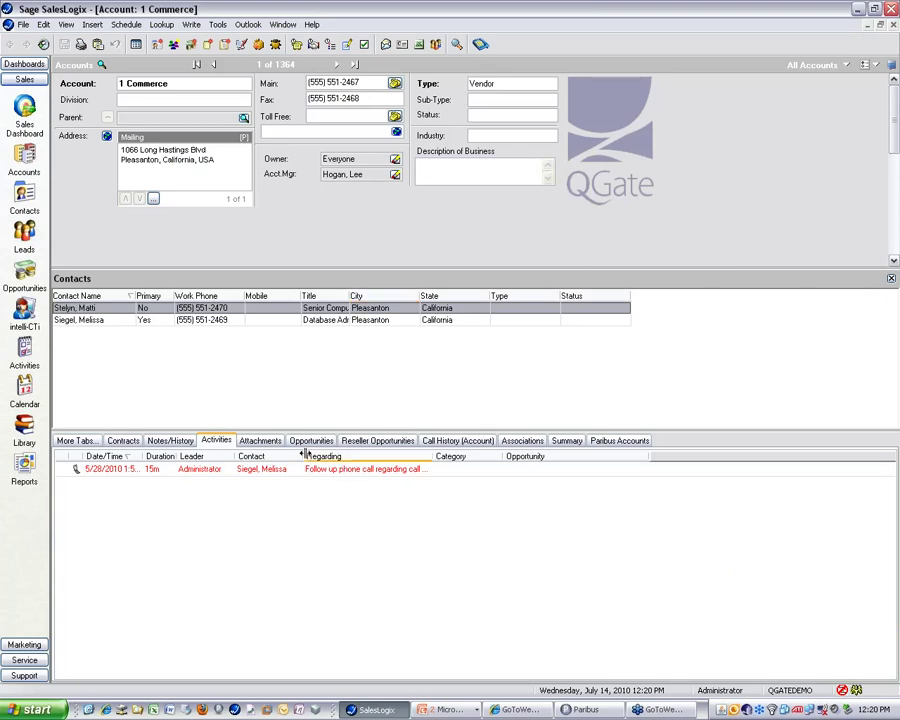
pyautogui.rightClick(23, 198)
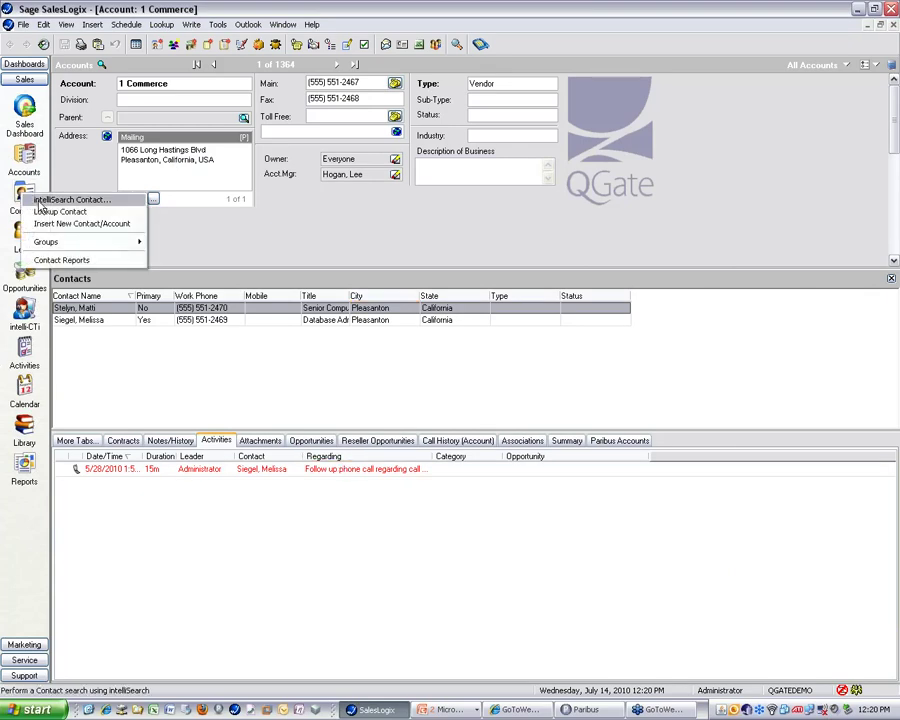
pyautogui.click(44, 199)
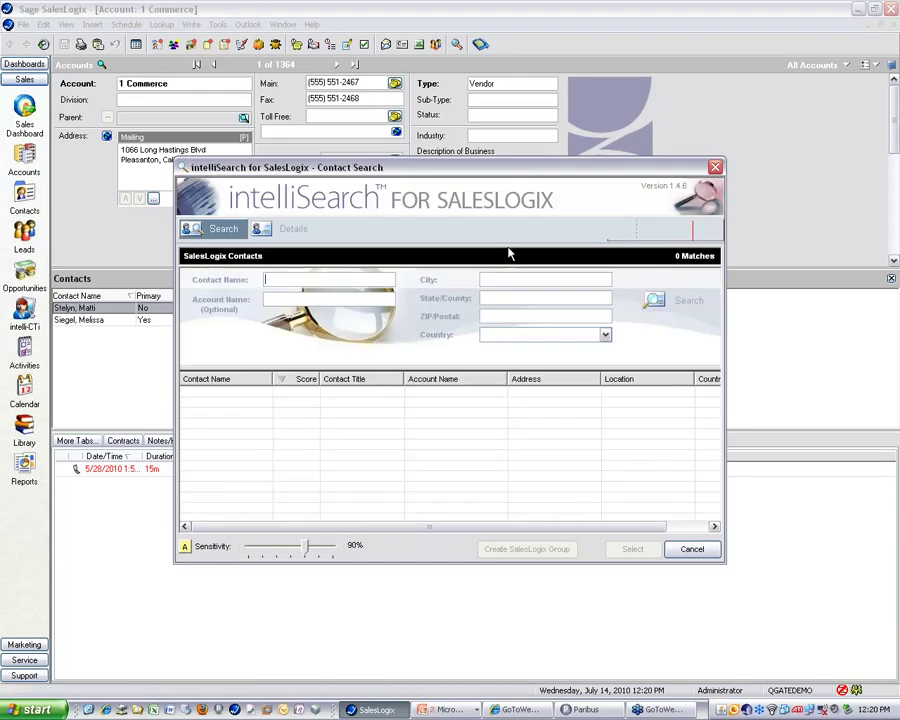
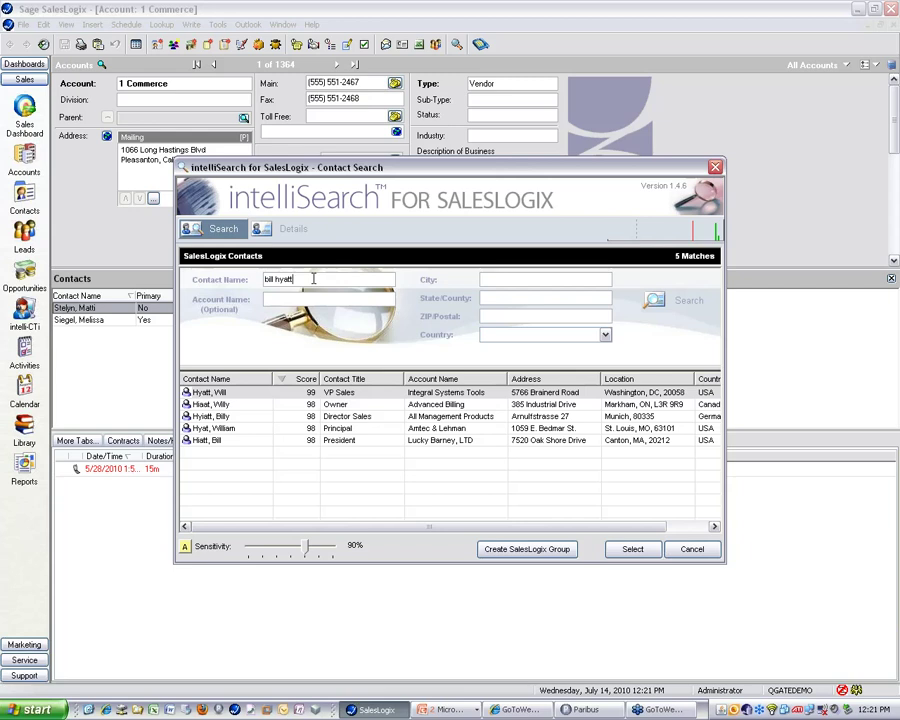
# Search contacts by the person's full name, then trim the search back to the first name.
pyautogui.press('Tab')
# Filter the contact search to St Louis, leaving one Amtec & Lehman match, then cancel it.
pyautogui.write('st louis')
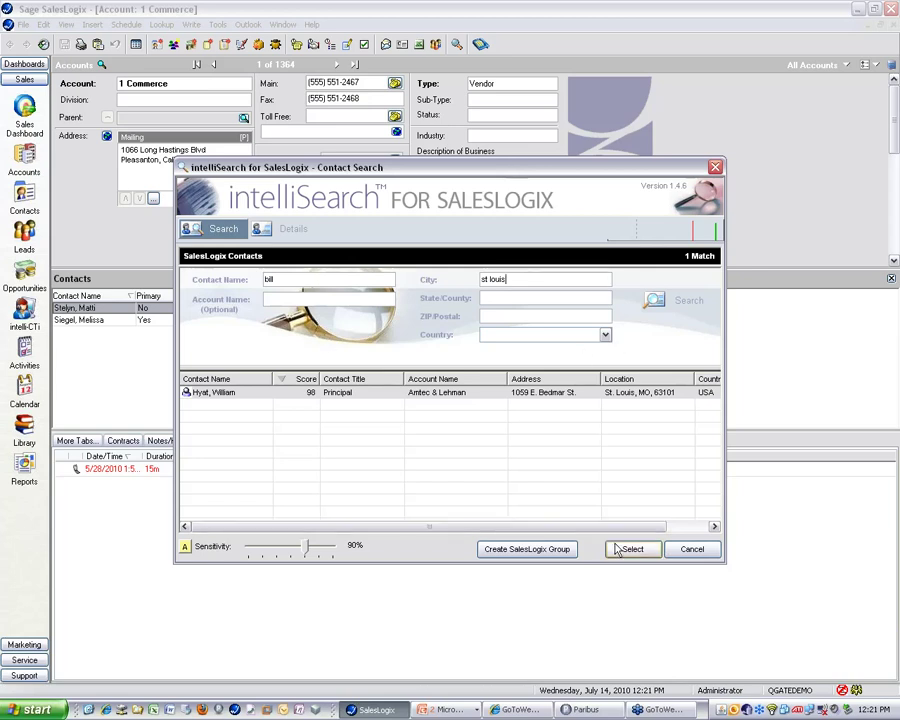
pyautogui.click(695, 550)
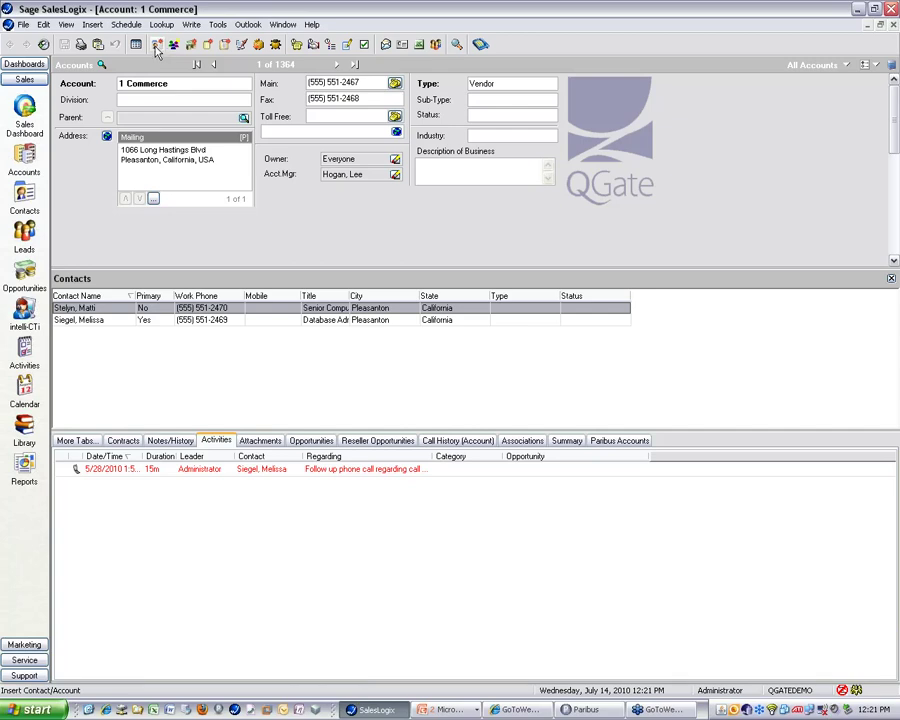
# Start a new Contact/Account entry, bringing up the empty PowerEntry Duplicate Check form.
pyautogui.click(92, 25)
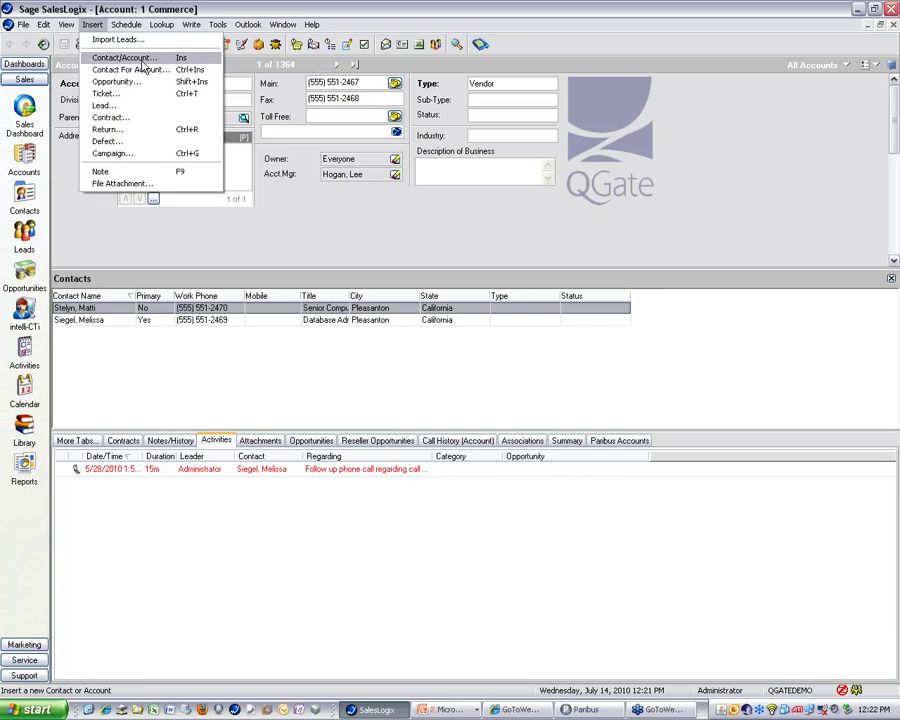
pyautogui.click(142, 60)
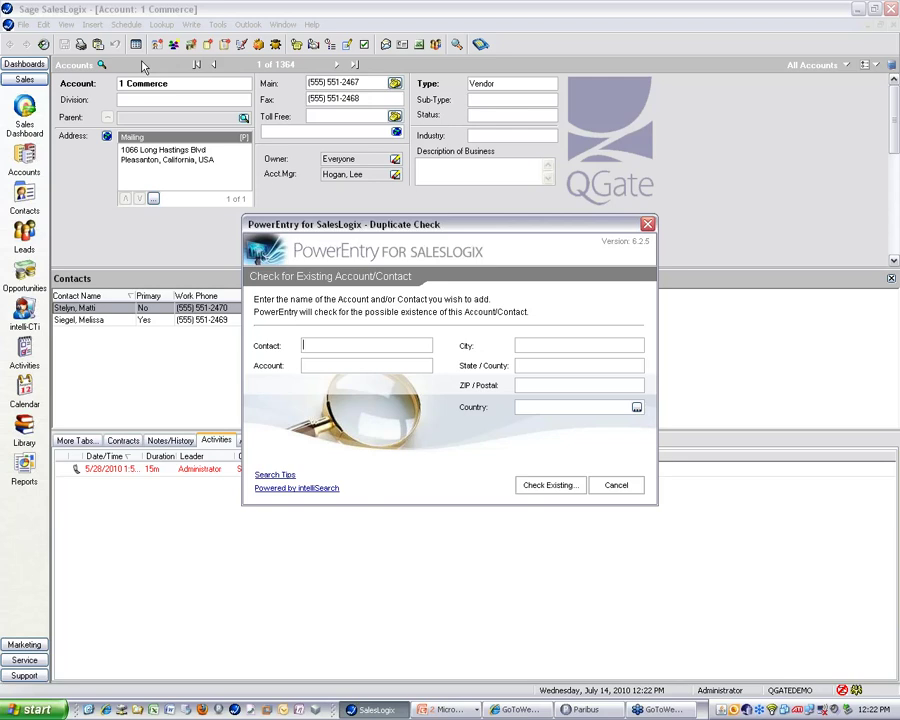
# Enter the new contact's name with account 'Abot' and check for existing duplicates.
pyautogui.write('Abot')
pyautogui.press('Return')
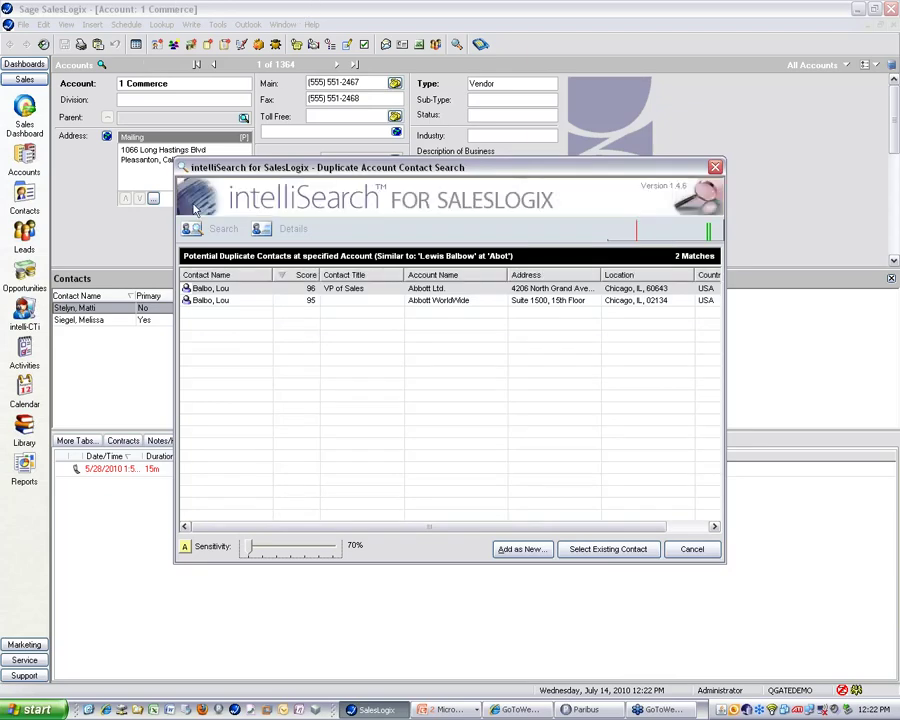
# Move the duplicate results aside, add the person as new, and choose Abbott WorldWide as the account.
pyautogui.moveTo(315, 175); pyautogui.dragTo(428, 399)
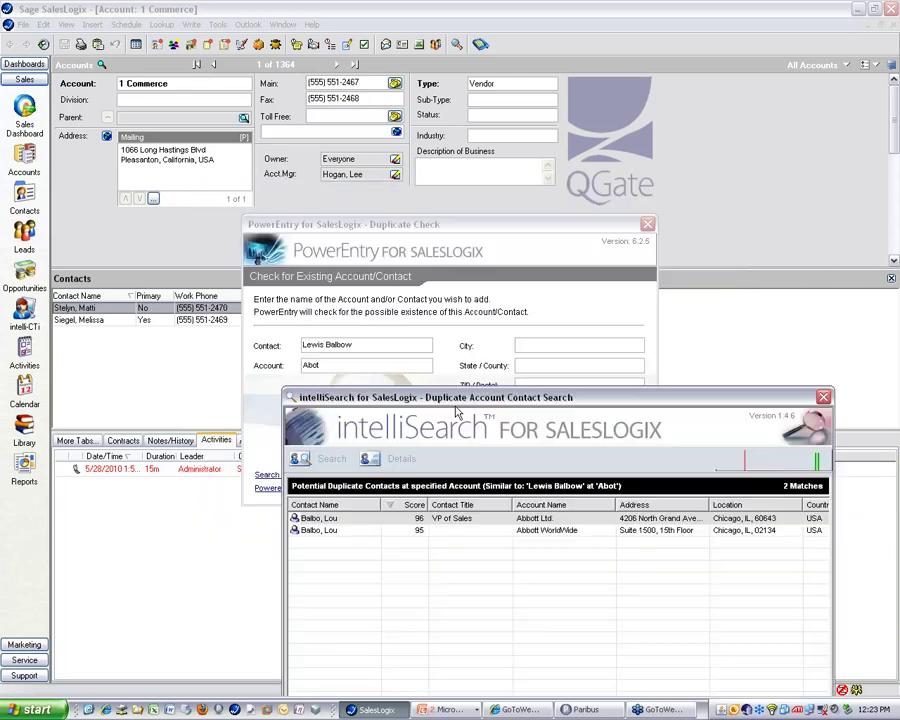
pyautogui.moveTo(457, 411); pyautogui.dragTo(450, 427)
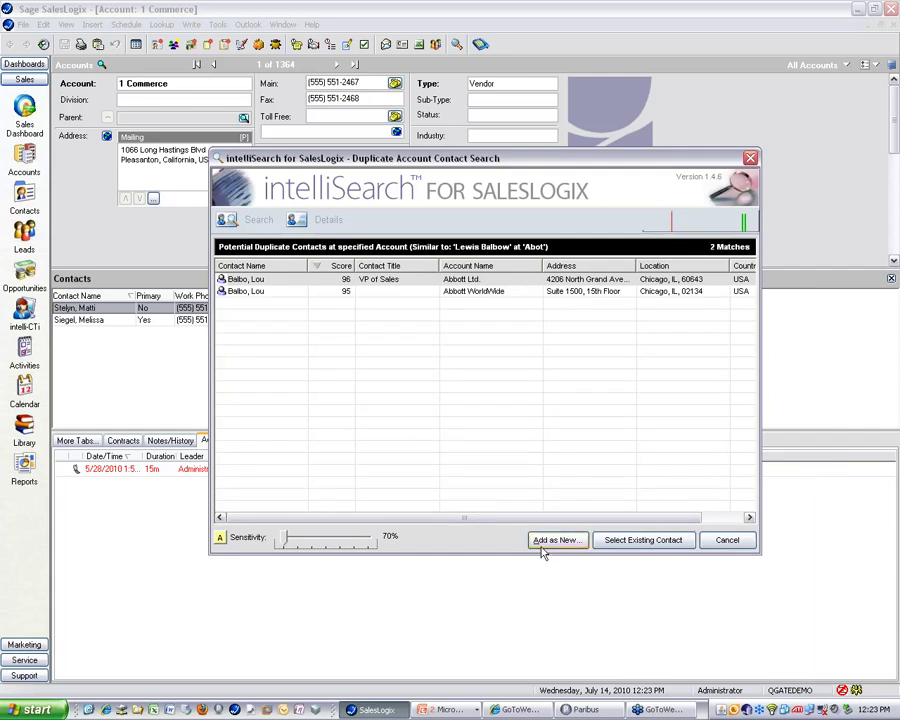
pyautogui.click(543, 545)
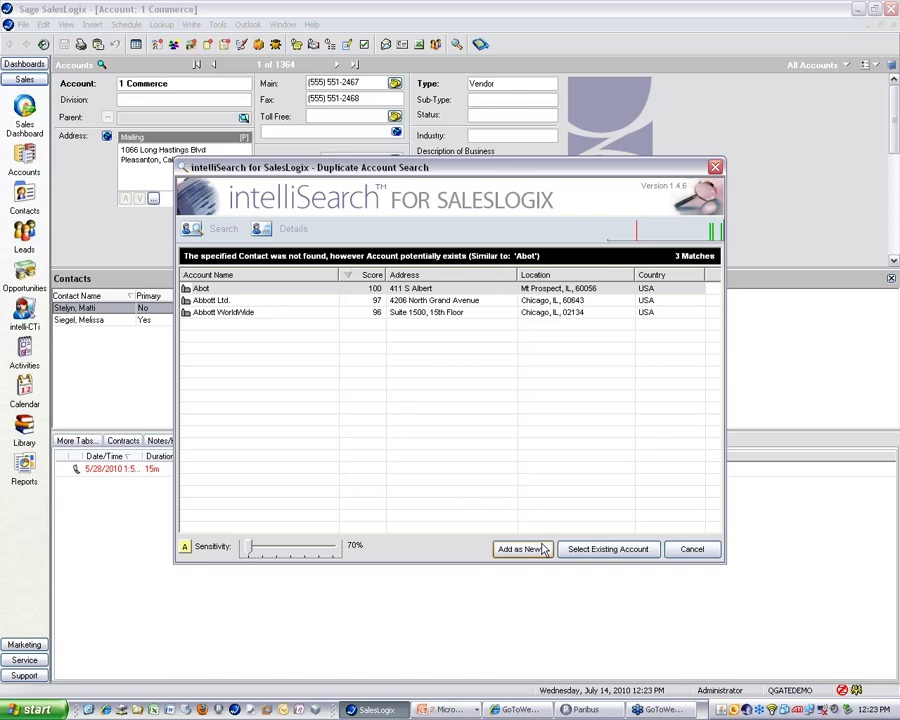
pyautogui.doubleClick(265, 314)
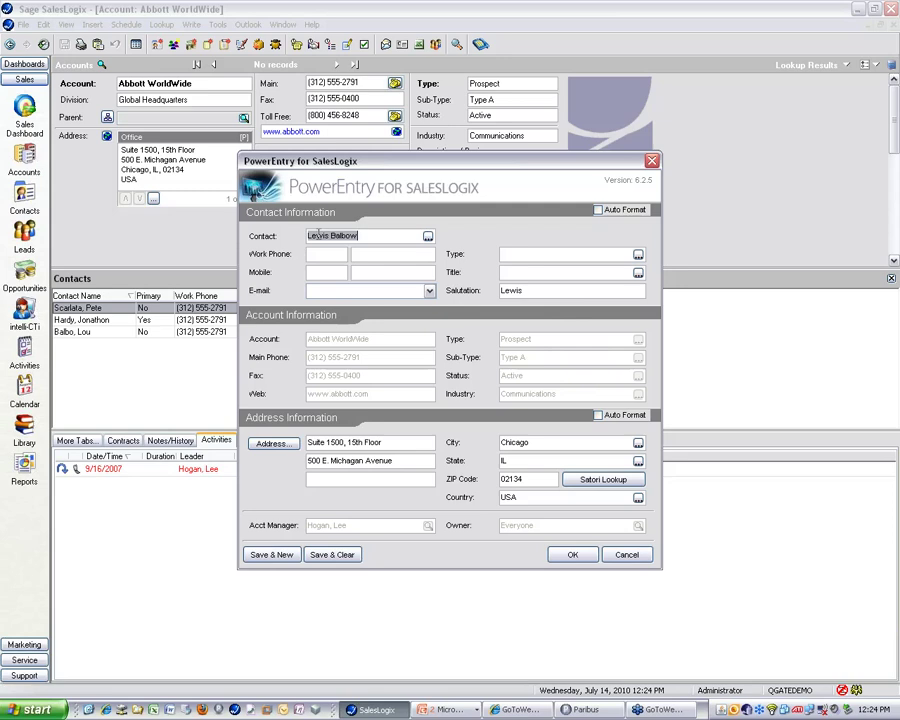
# Clear the selected text in the PowerEntry contact name field.
pyautogui.click(405, 236)
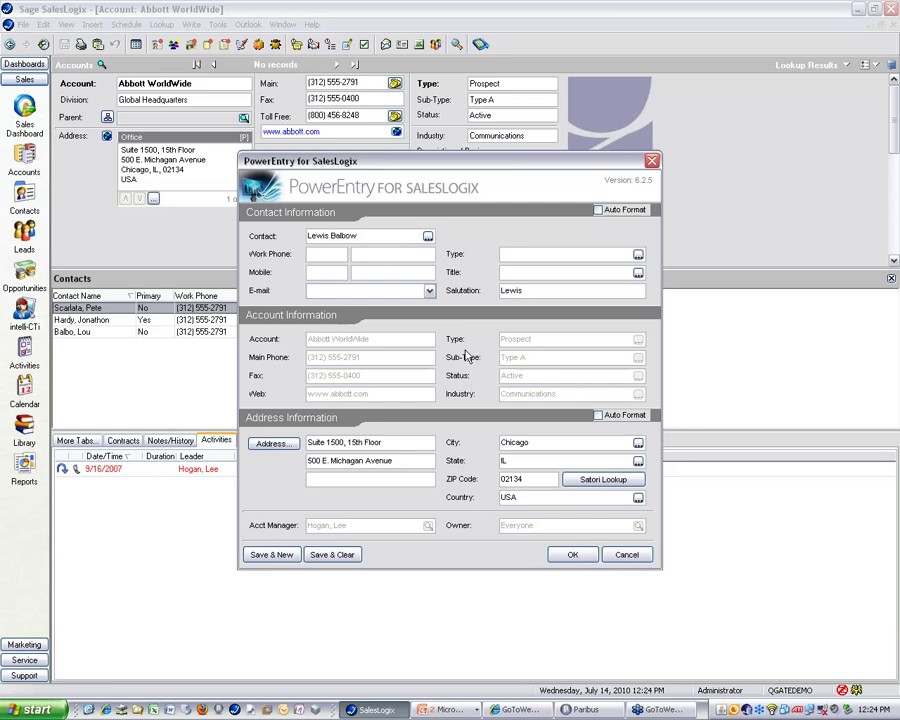
pyautogui.click(337, 290)
# Cycle through the suggested e-mail formats and keep the abbott.com company address.
pyautogui.press('Down')
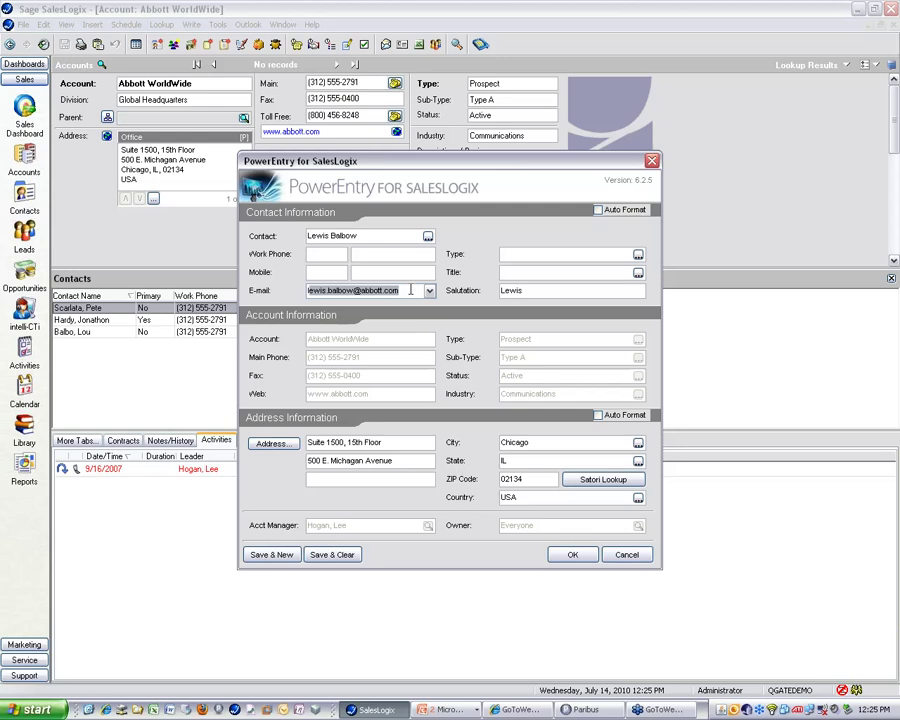
pyautogui.press('Down')
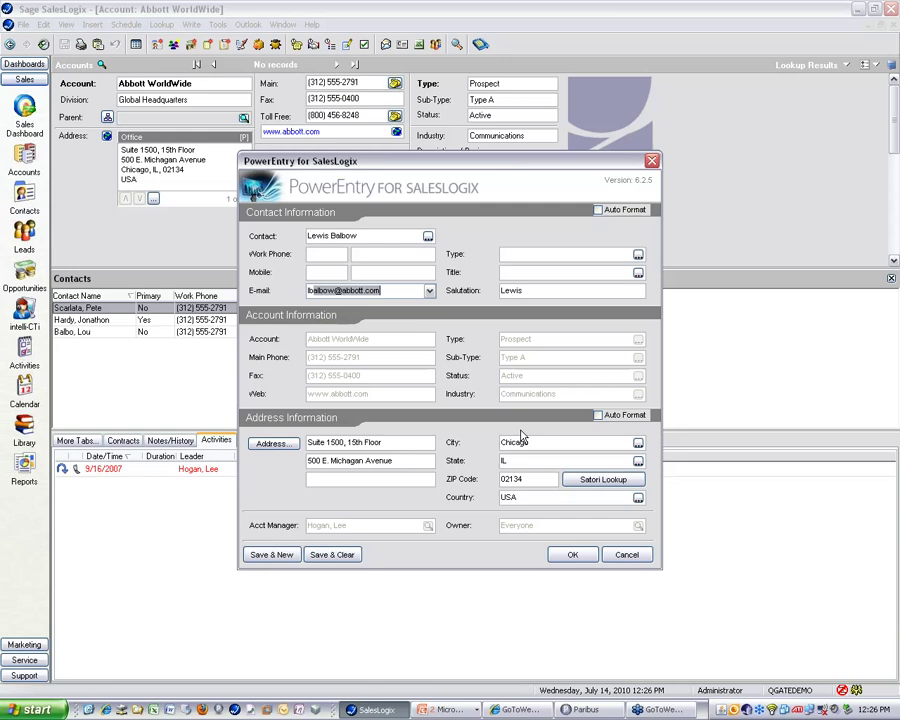
pyautogui.click(429, 292)
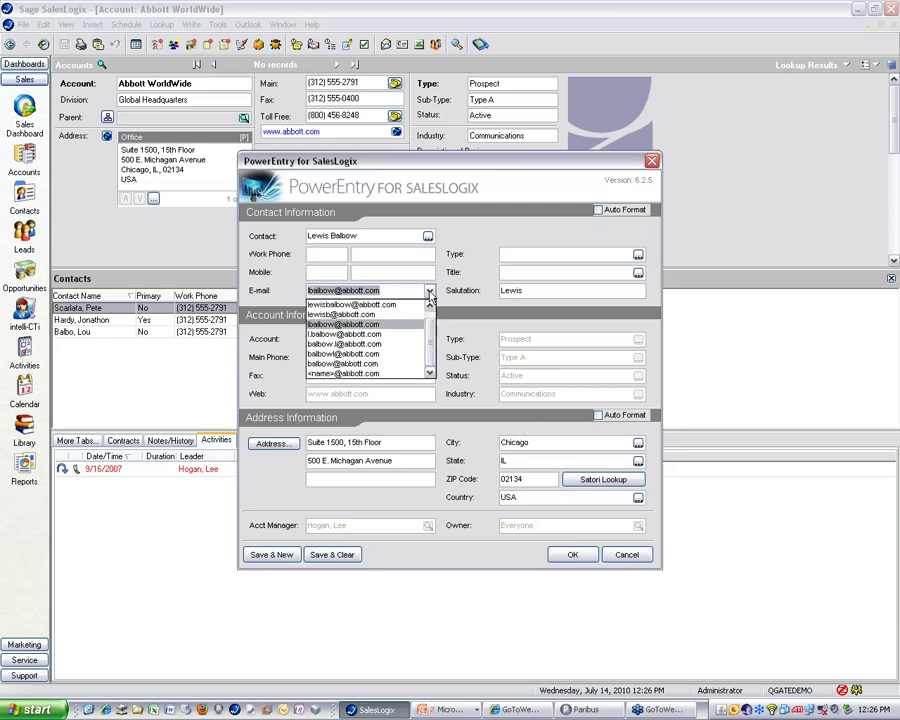
pyautogui.moveTo(431, 341); pyautogui.dragTo(432, 333)
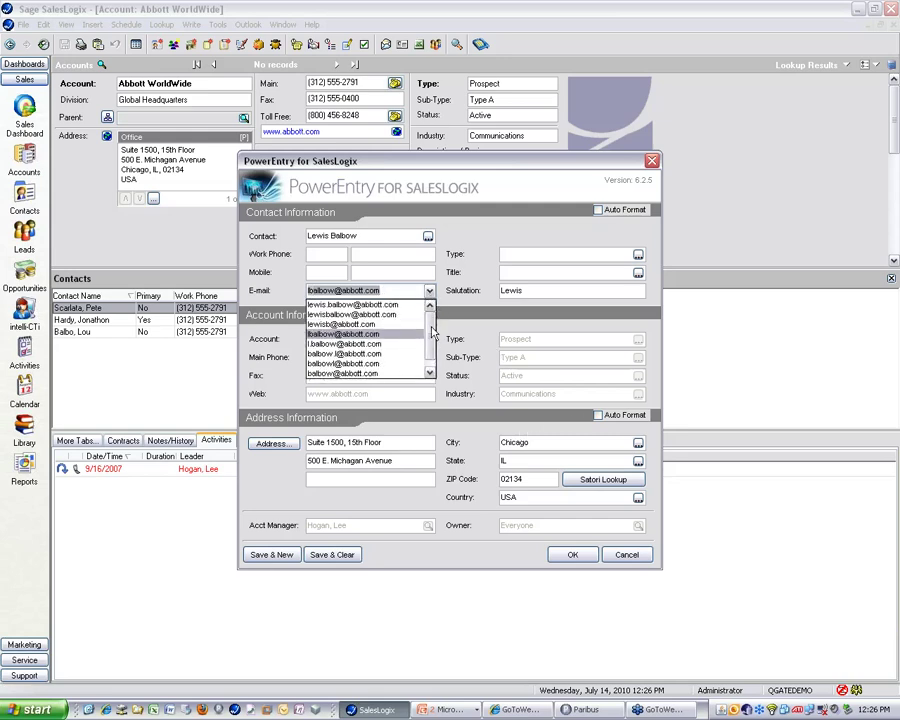
pyautogui.click(430, 290)
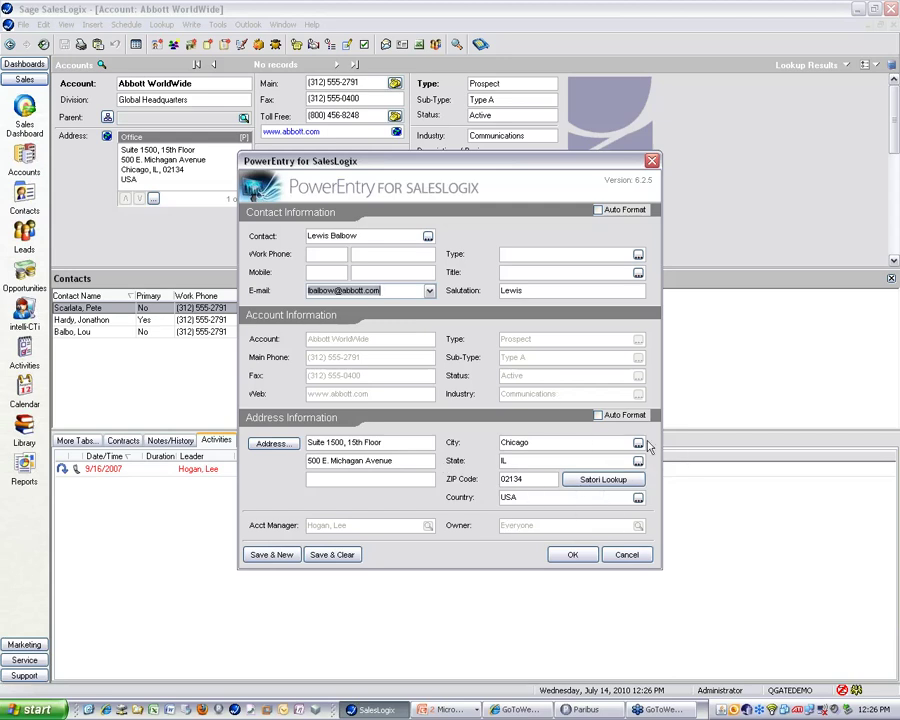
pyautogui.click(275, 446)
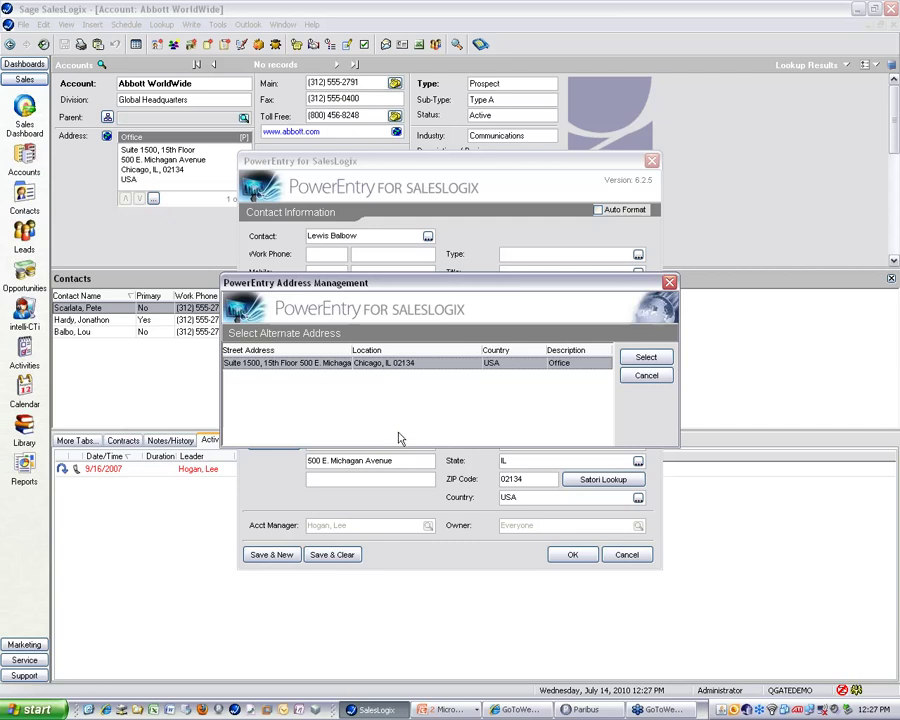
pyautogui.click(645, 377)
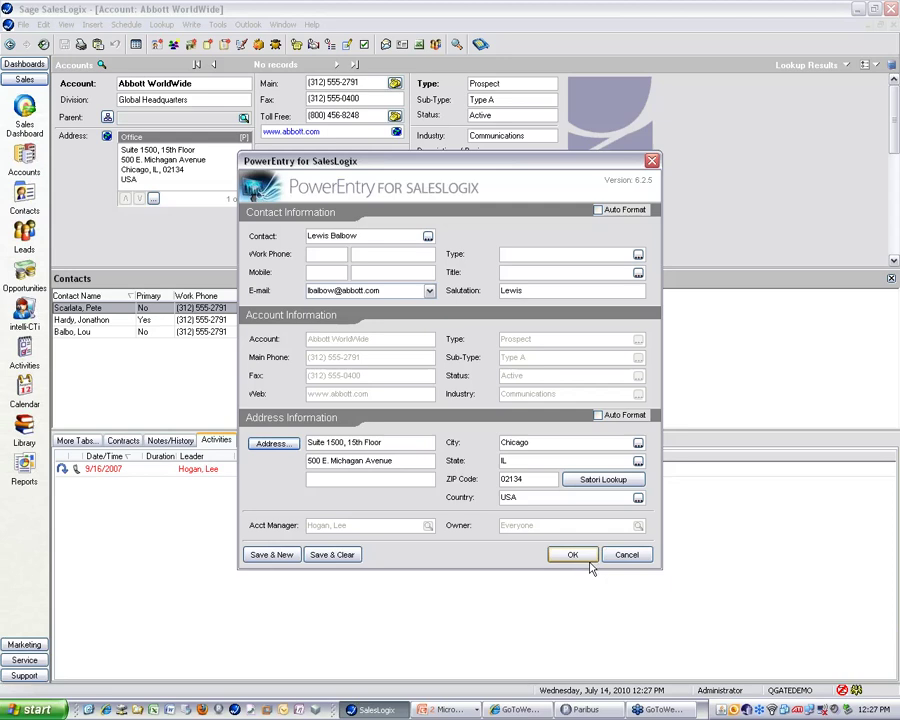
# Save the contact to Abbott WorldWide and advance the PowerPoint slide show to the Paribus slide.
pyautogui.click(590, 562)
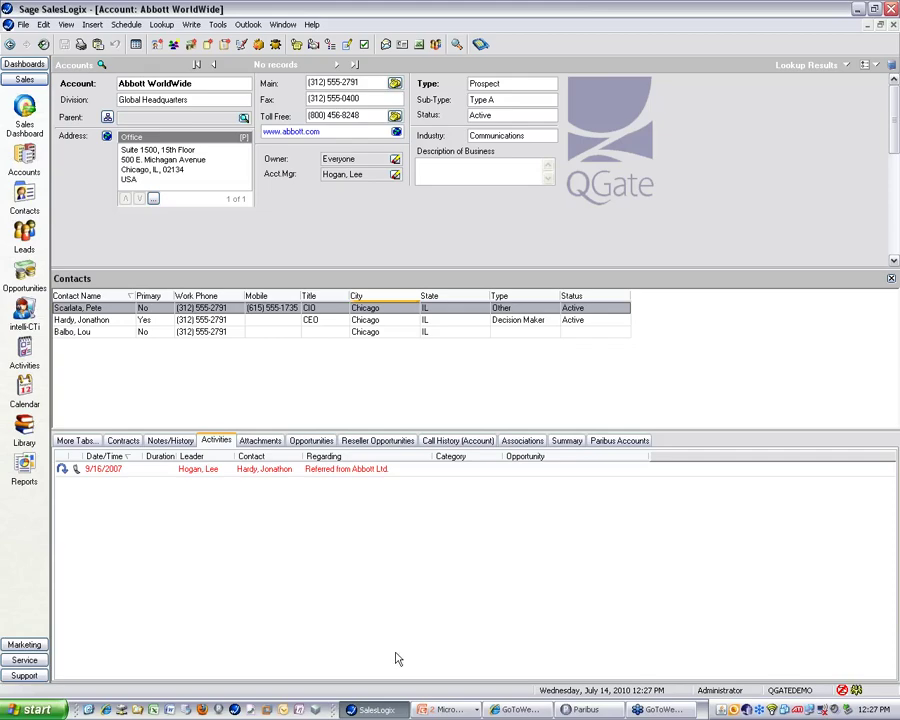
pyautogui.click(445, 709)
pyautogui.click(458, 671)
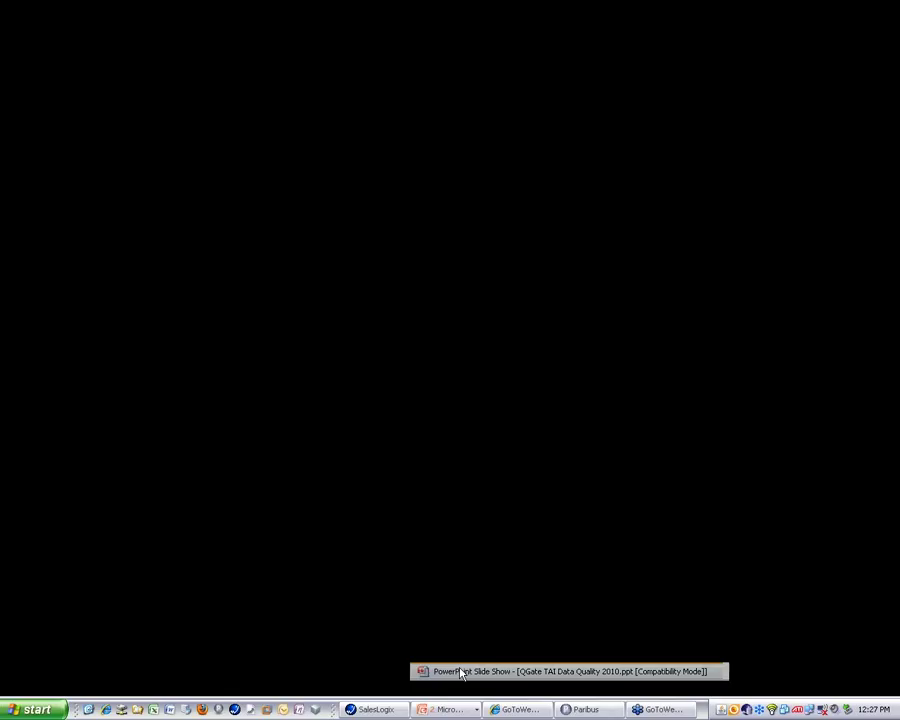
pyautogui.click(435, 315)
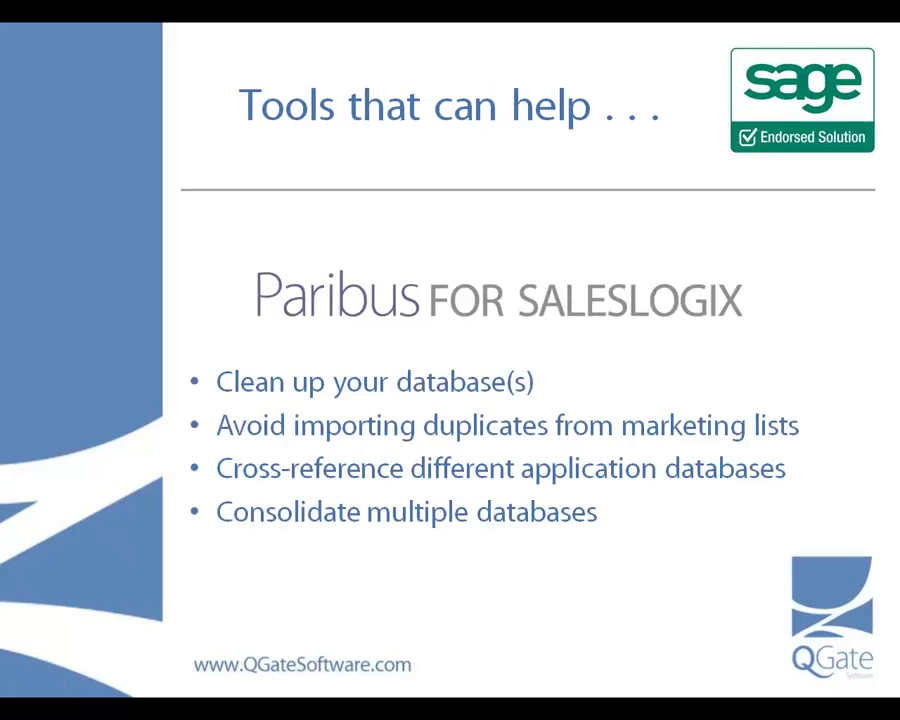
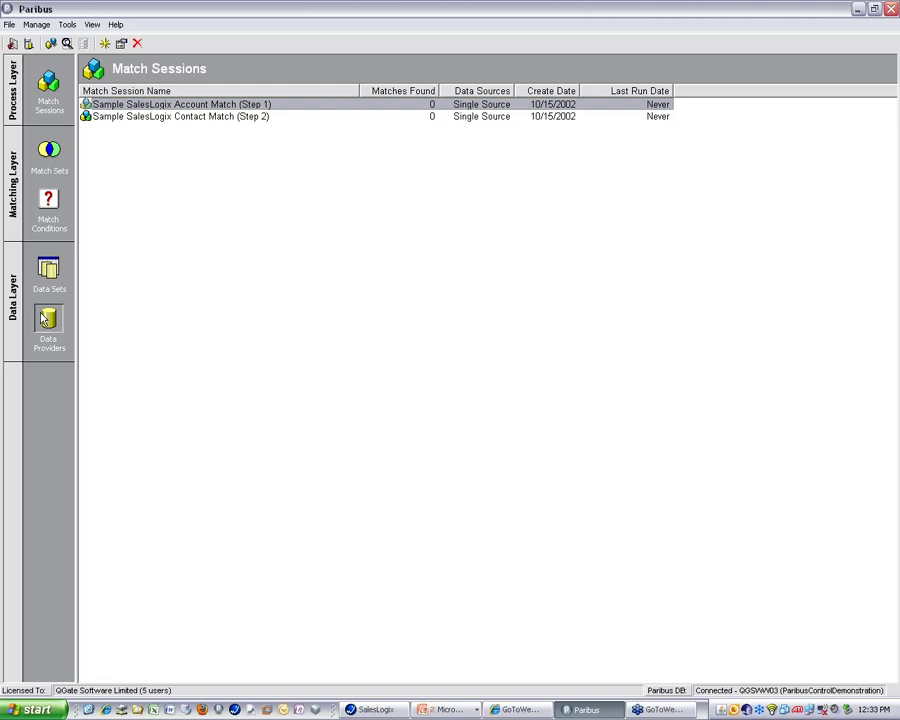
# Begin defining a new data provider's connection, then discard it unsaved.
pyautogui.click(48, 322)
pyautogui.rightClick(214, 231)
pyautogui.click(244, 254)
pyautogui.click(450, 281)
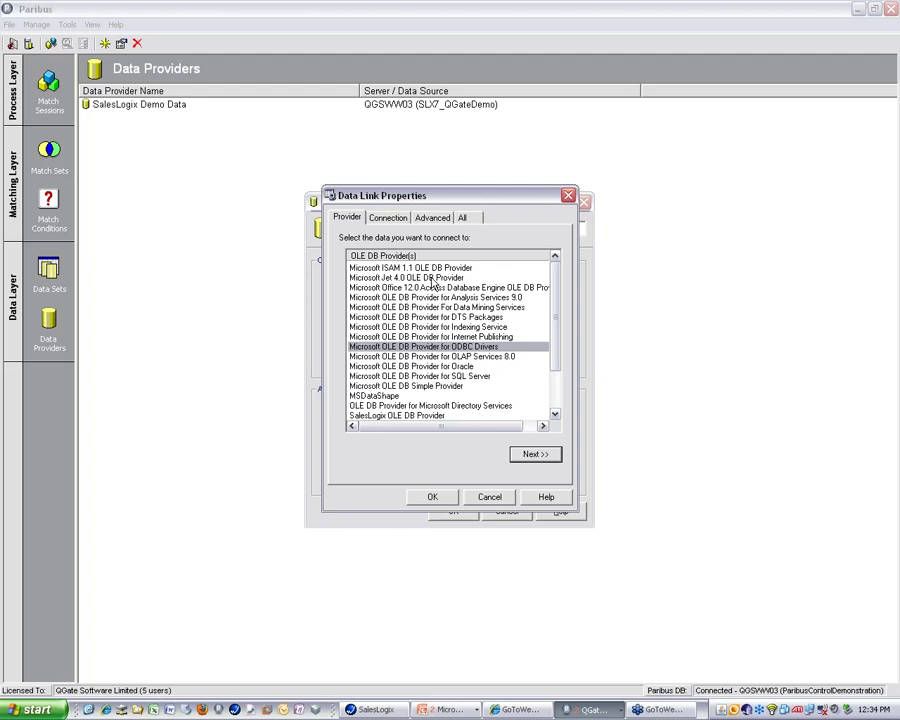
pyautogui.click(506, 497)
pyautogui.click(522, 514)
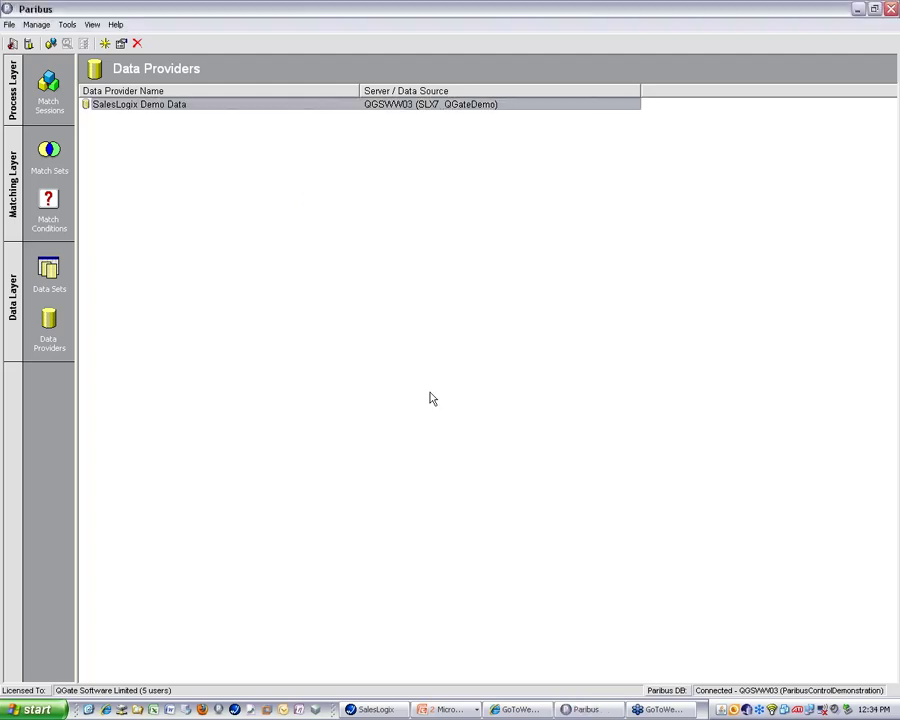
# Test the SalesLogix Demo Data provider's SQL Server connection to SLX7_QGateDemo successfully, closing without changes.
pyautogui.doubleClick(277, 106)
pyautogui.click(445, 279)
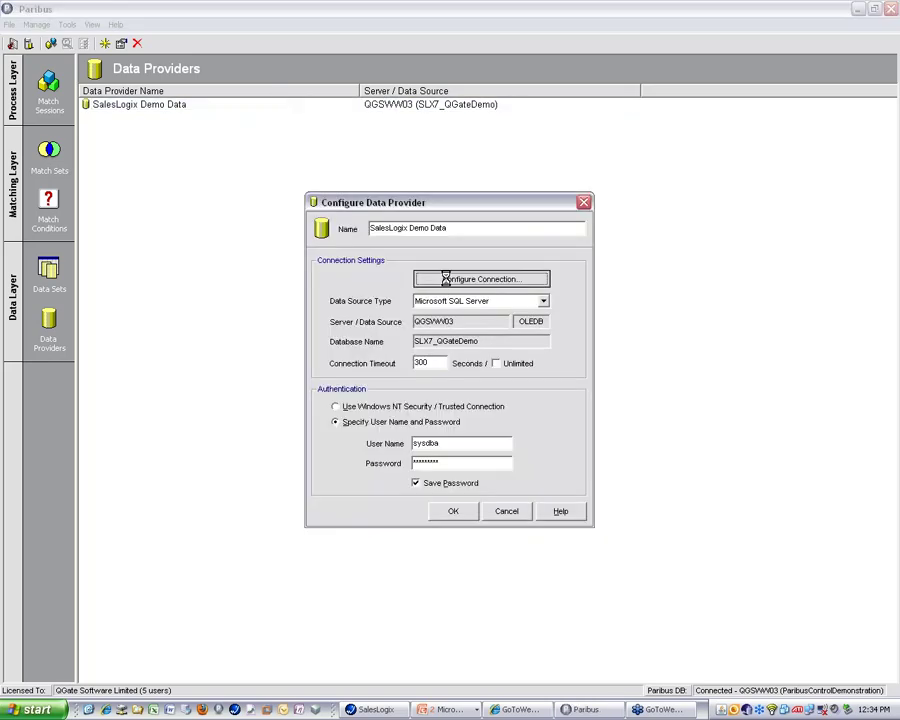
pyautogui.click(349, 219)
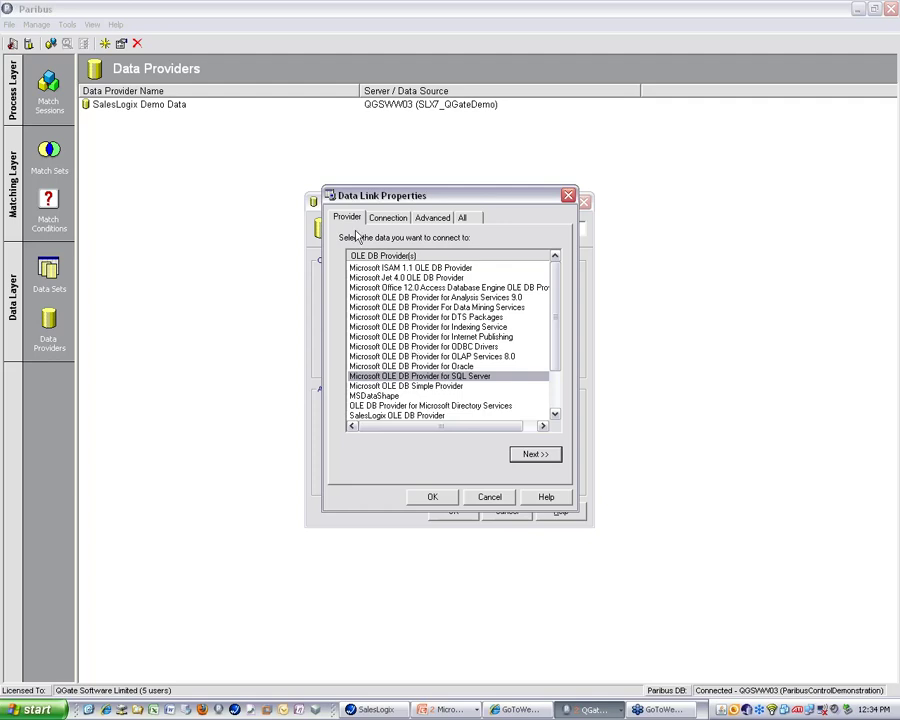
pyautogui.click(388, 217)
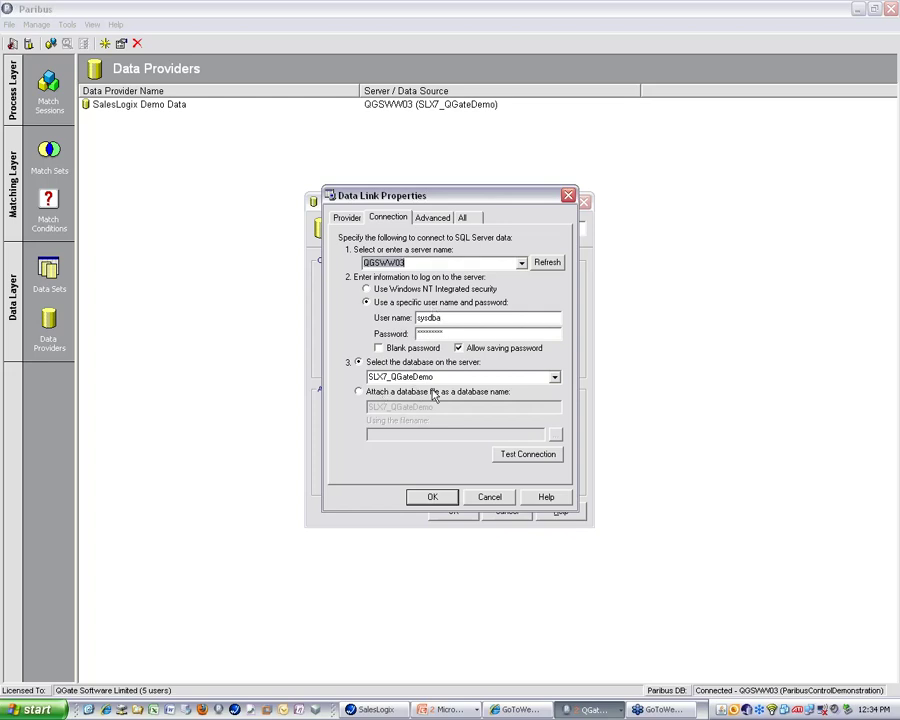
pyautogui.click(530, 454)
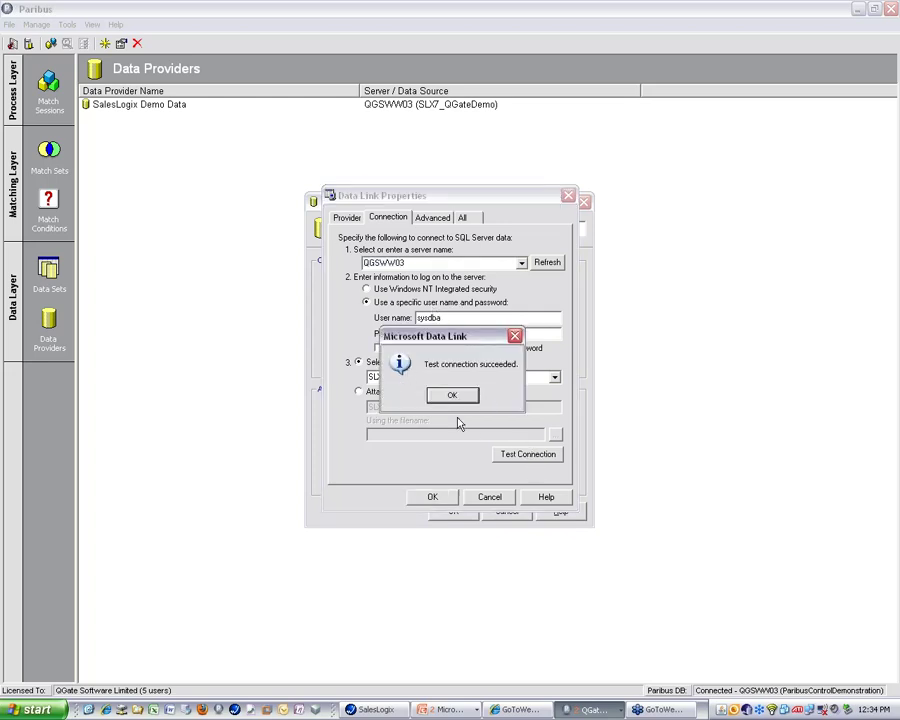
pyautogui.click(455, 396)
pyautogui.click(490, 498)
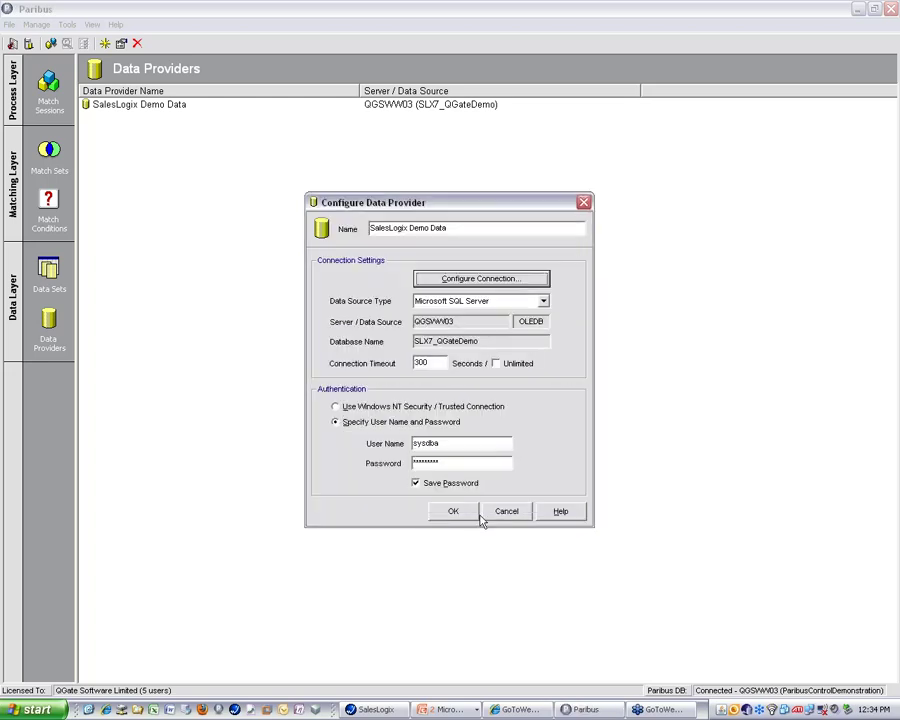
pyautogui.click(492, 514)
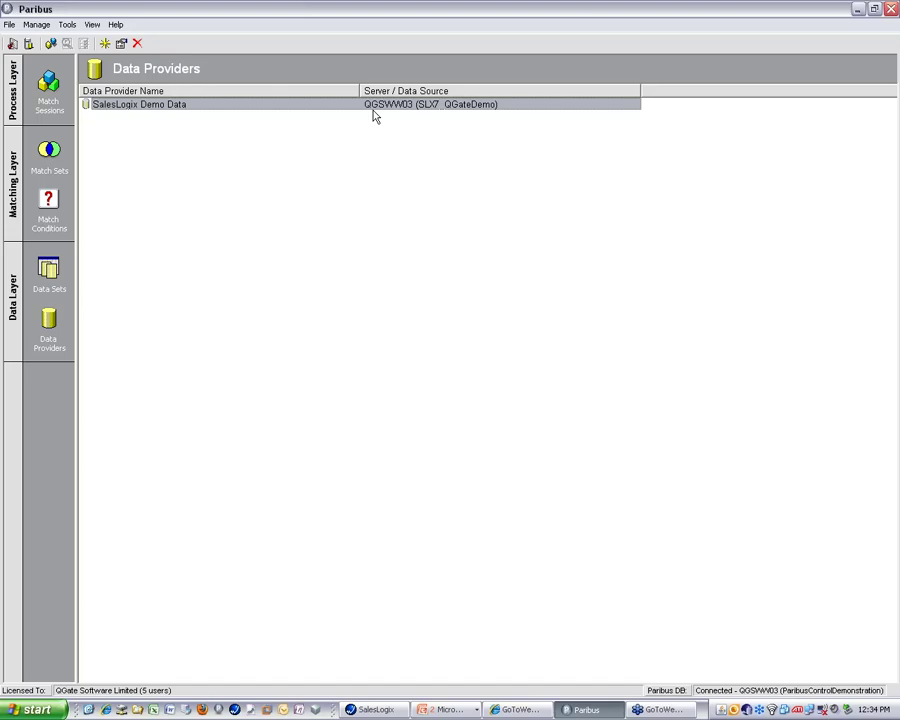
# Inspect the SalesLogix Account - Account Name data set definition without saving.
pyautogui.click(48, 270)
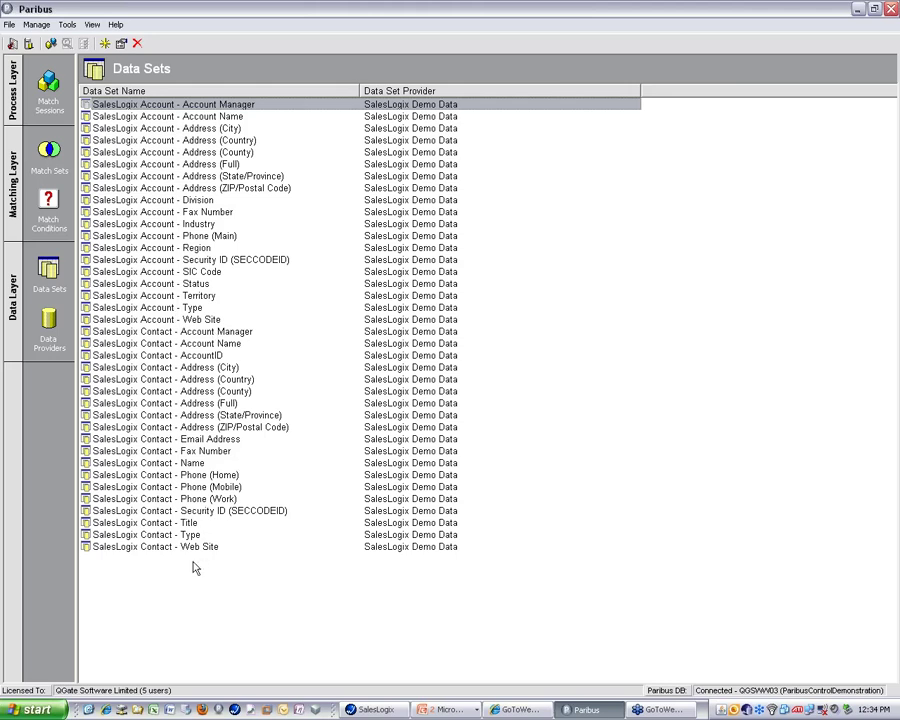
pyautogui.click(222, 117)
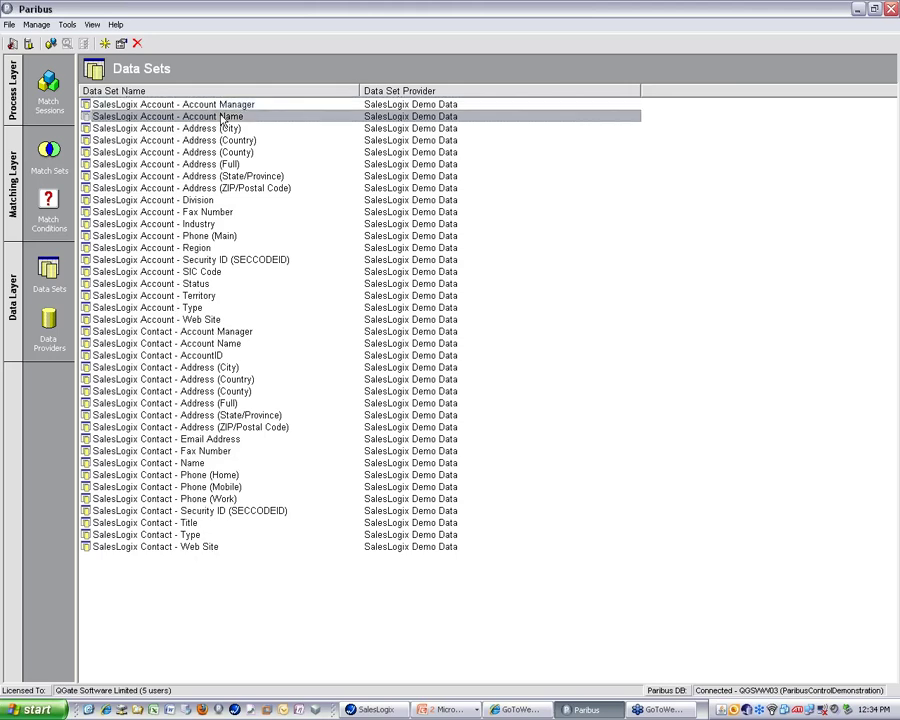
pyautogui.doubleClick(222, 117)
pyautogui.hotkey('shift', 'Left')
pyautogui.hotkey('shift', 'Left')
pyautogui.hotkey('shift', 'Left')
pyautogui.hotkey('shift', 'Left')
pyautogui.hotkey('shift', 'Left')
pyautogui.hotkey('shift', 'Left')
pyautogui.hotkey('shift', 'Left')
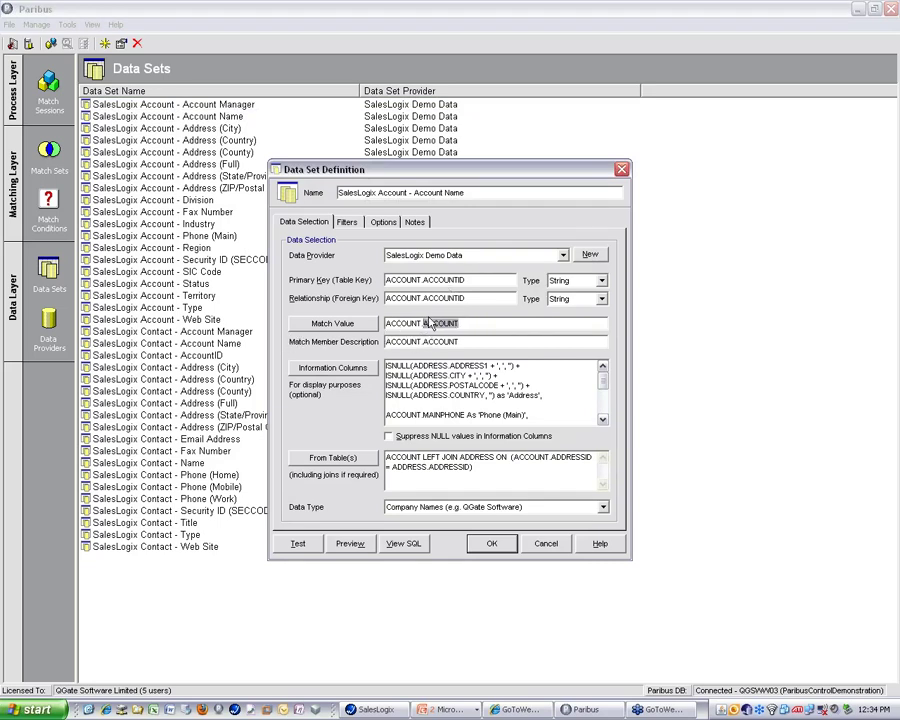
pyautogui.click(537, 549)
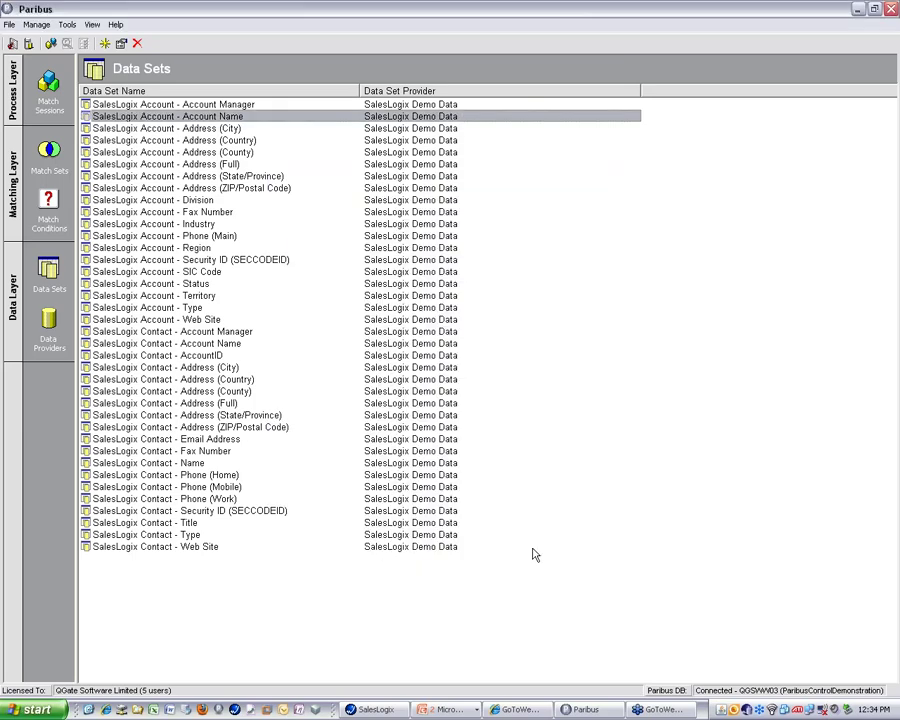
# Review the Address (Full) match value expression unchanged, then glance at Account - Region options.
pyautogui.doubleClick(232, 164)
pyautogui.click(332, 323)
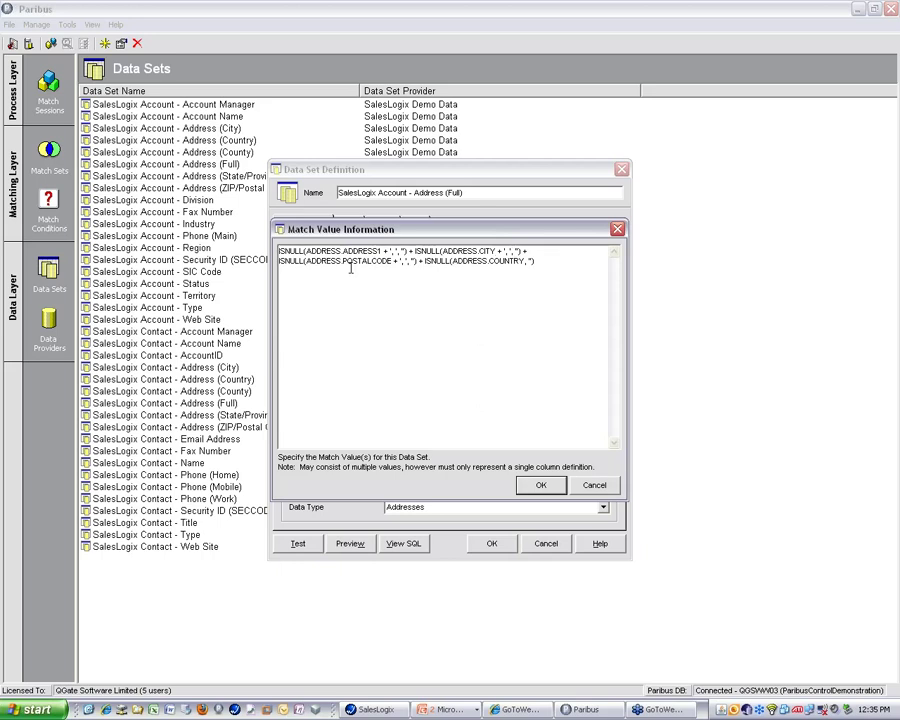
pyautogui.click(596, 485)
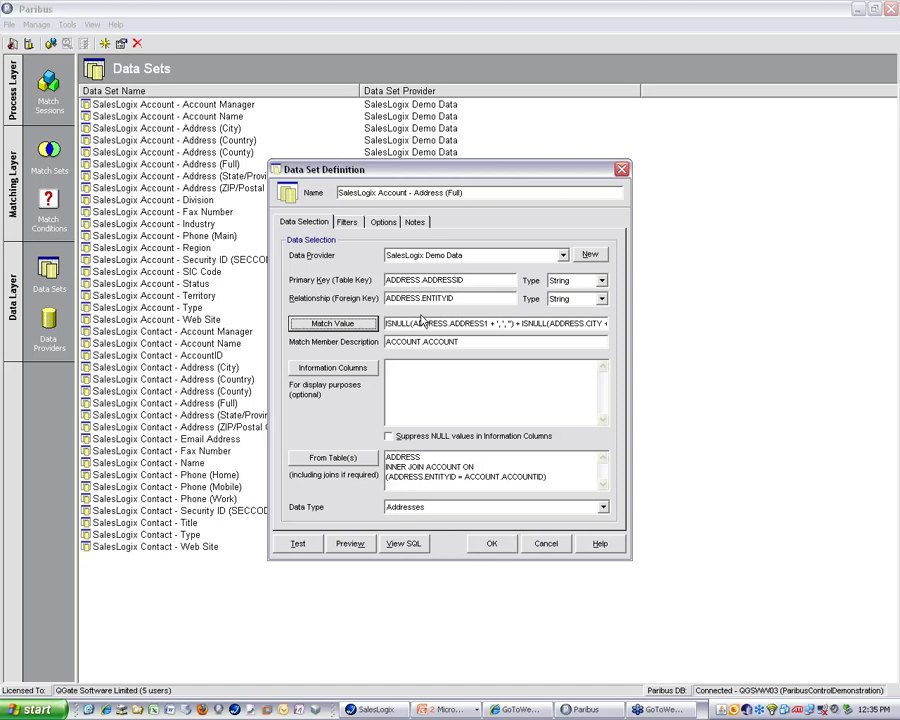
pyautogui.click(562, 544)
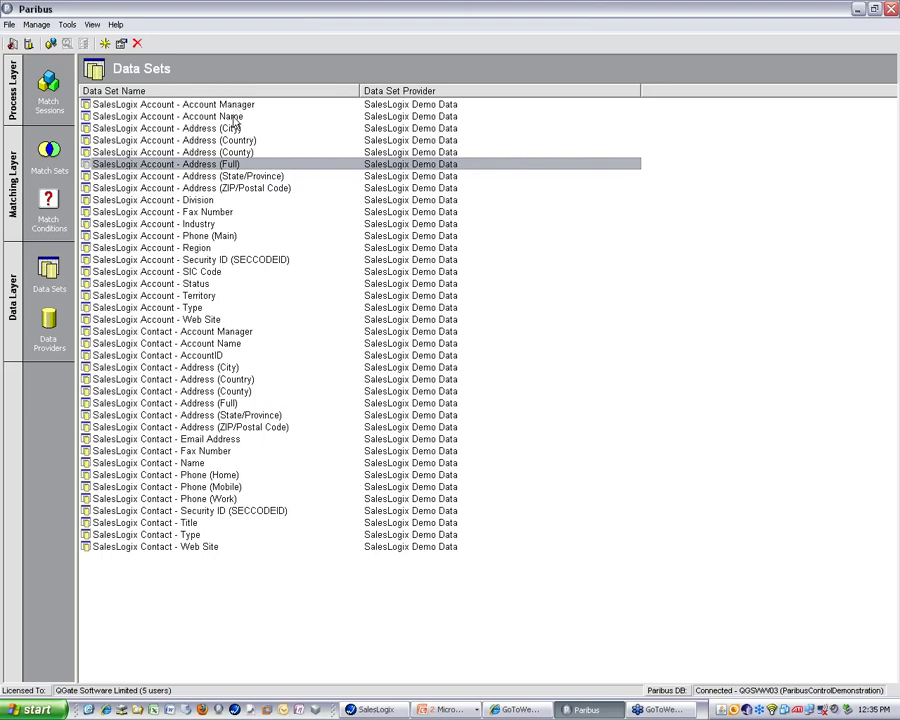
pyautogui.rightClick(548, 248)
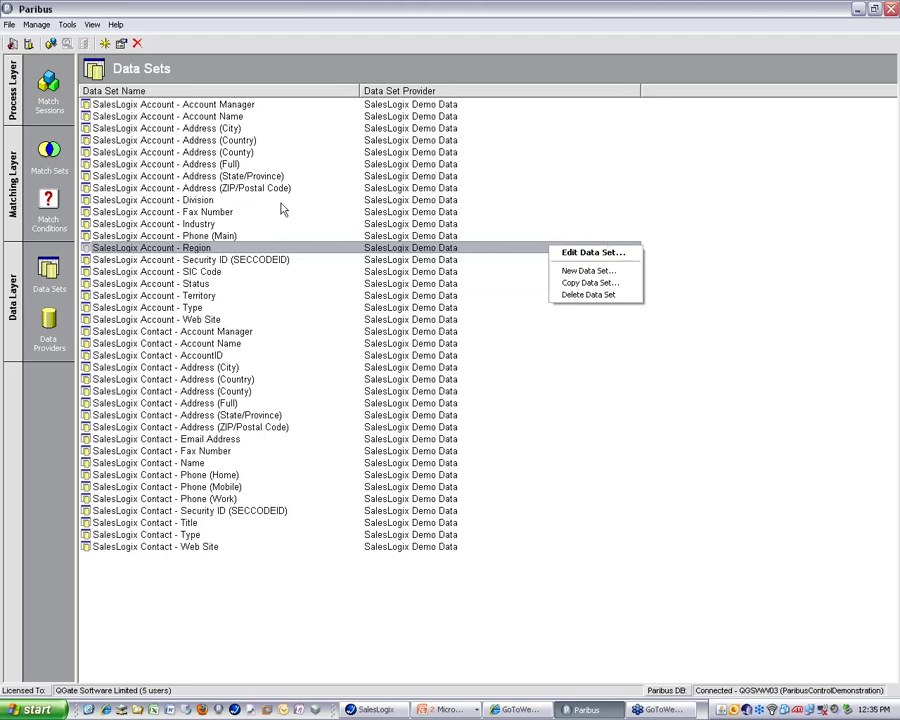
pyautogui.click(643, 506)
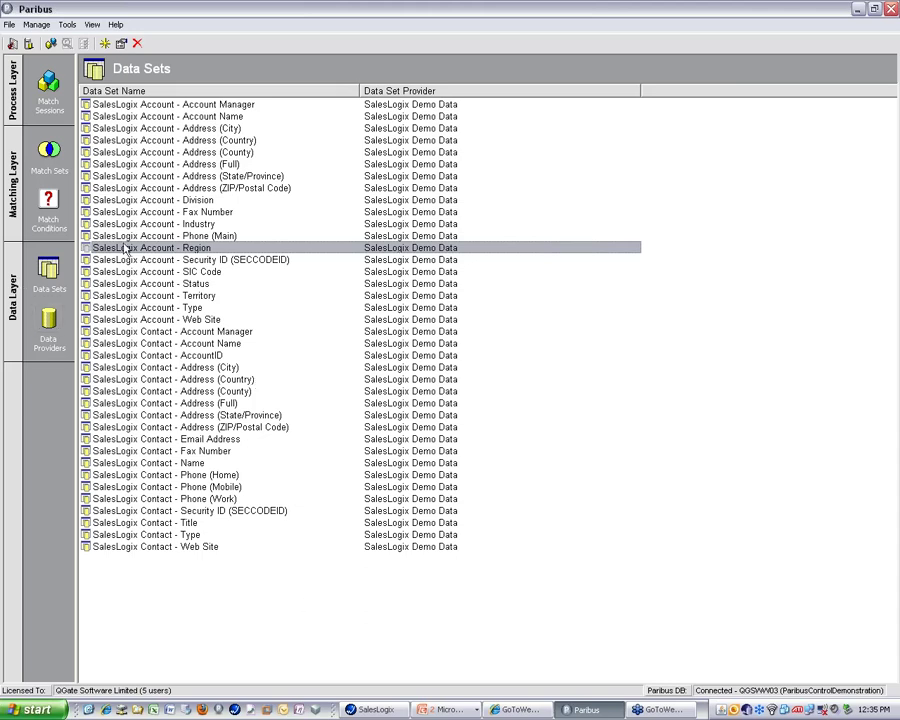
pyautogui.click(48, 92)
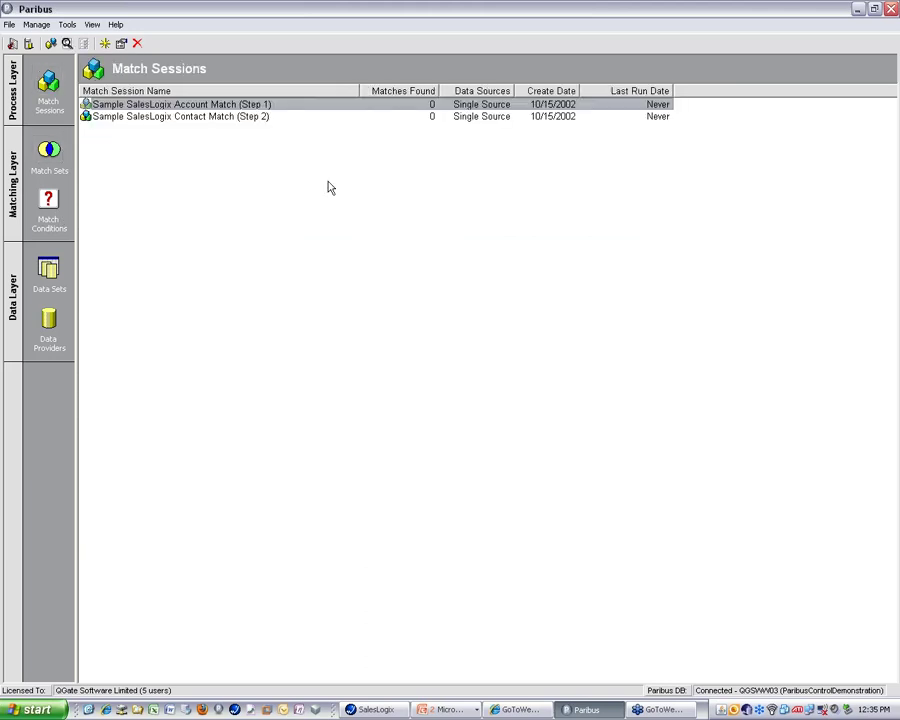
# Review the Account Name Match set (QMatch+, 80% threshold) and its available match conditions.
pyautogui.click(50, 148)
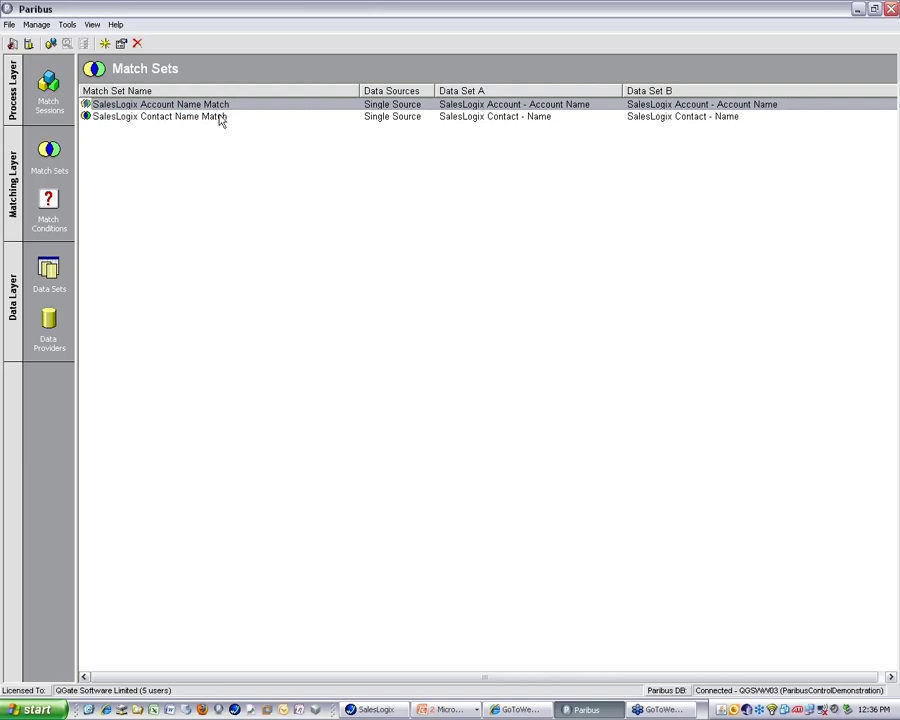
pyautogui.doubleClick(228, 104)
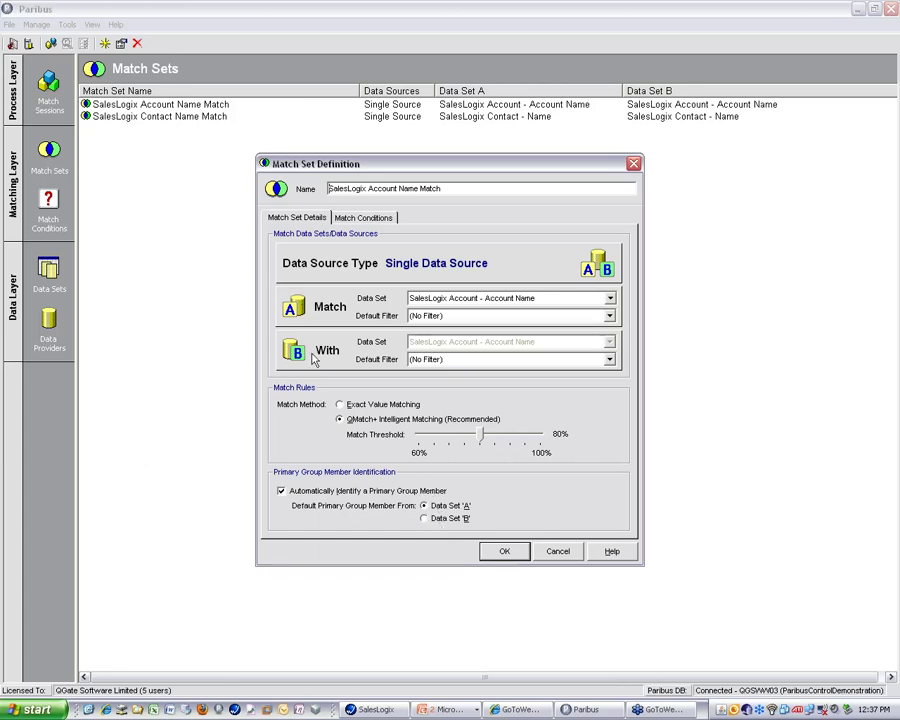
pyautogui.click(380, 221)
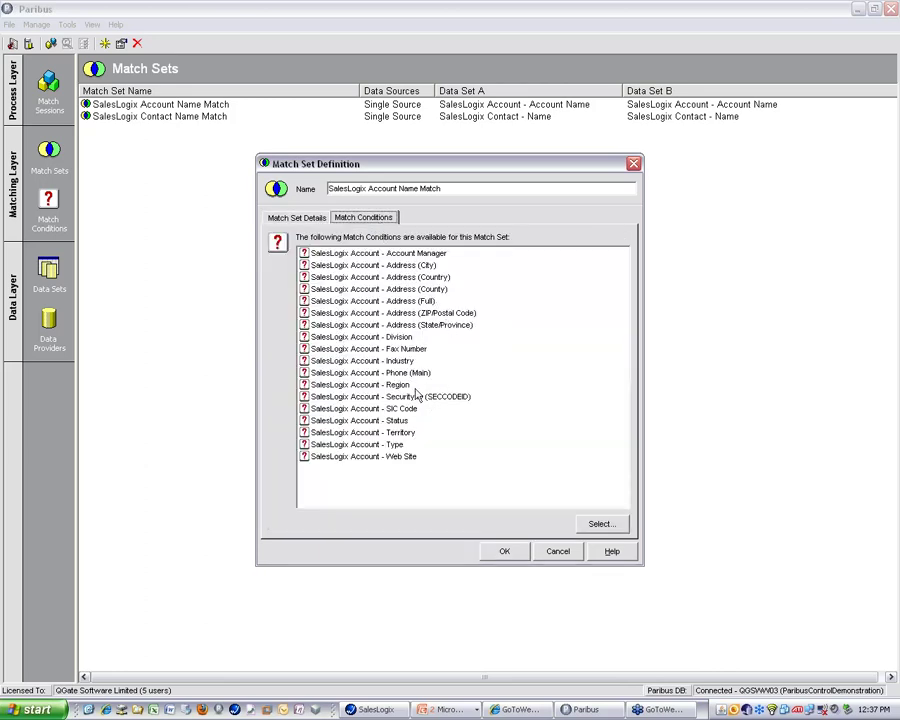
pyautogui.click(505, 551)
pyautogui.click(48, 88)
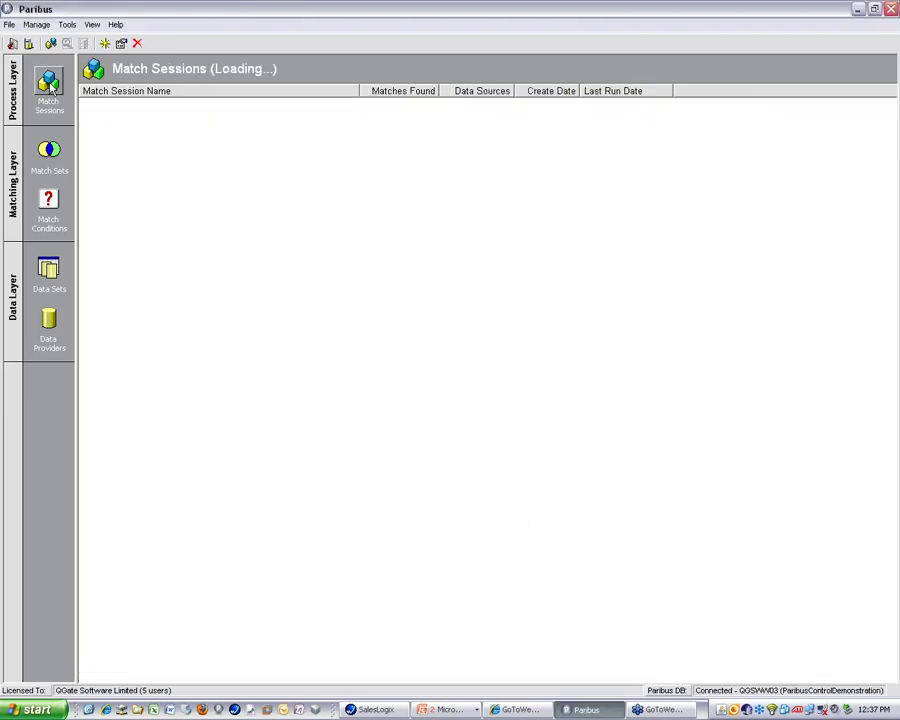
# Create a new session 'Test Account Match 80%' using the SalesLogix Account Name Match set.
pyautogui.rightClick(418, 254)
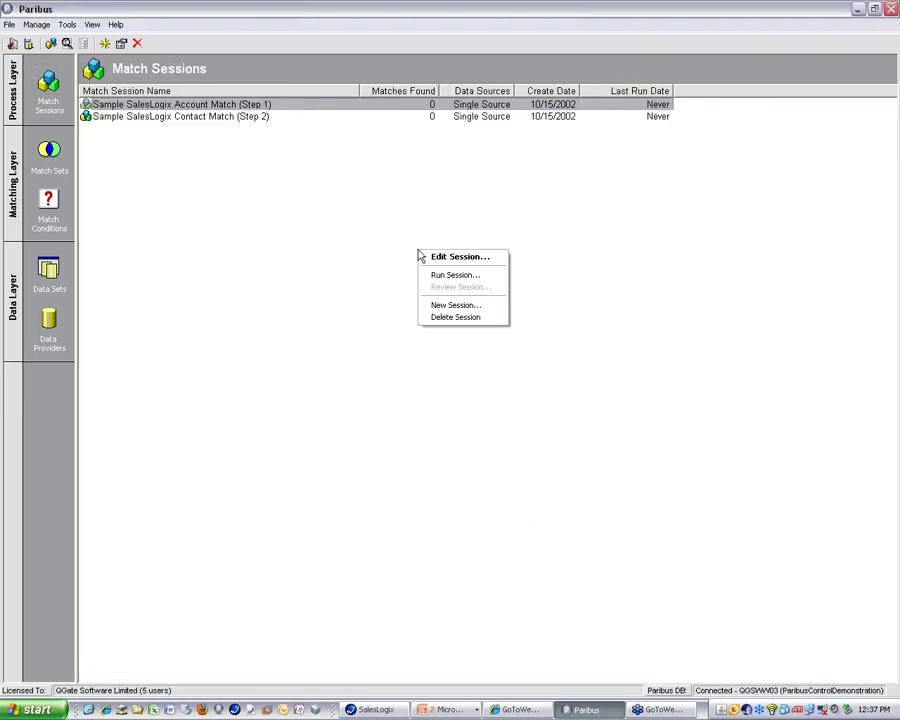
pyautogui.click(436, 306)
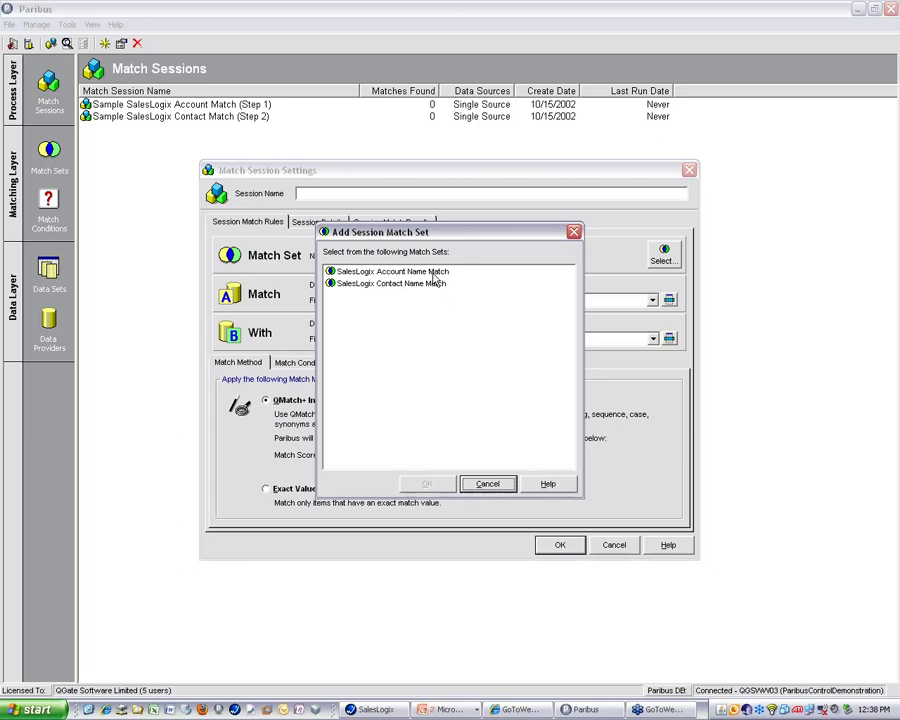
pyautogui.click(372, 273)
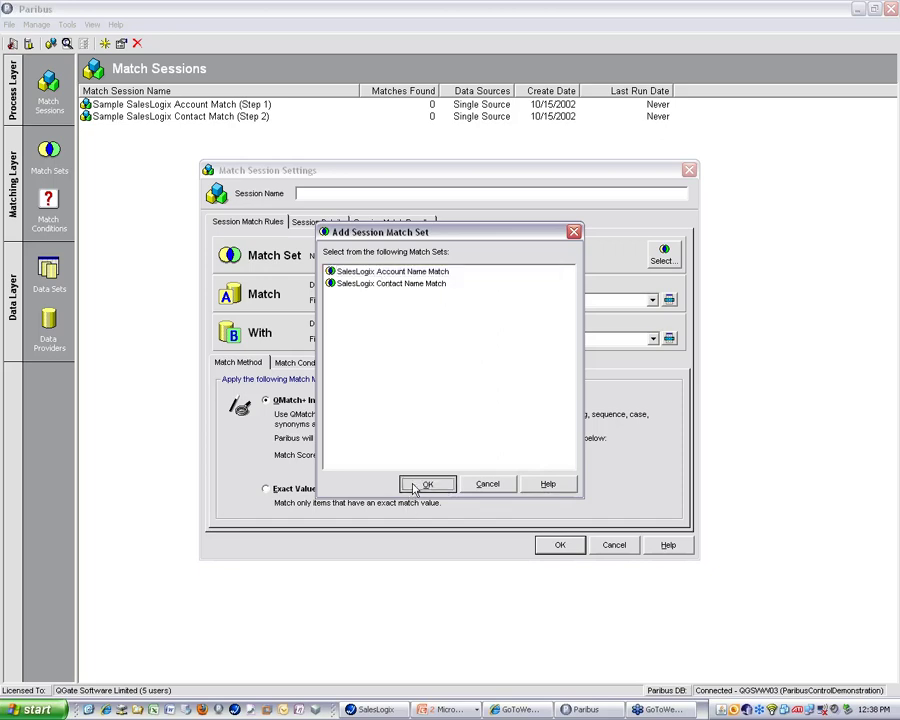
pyautogui.click(418, 484)
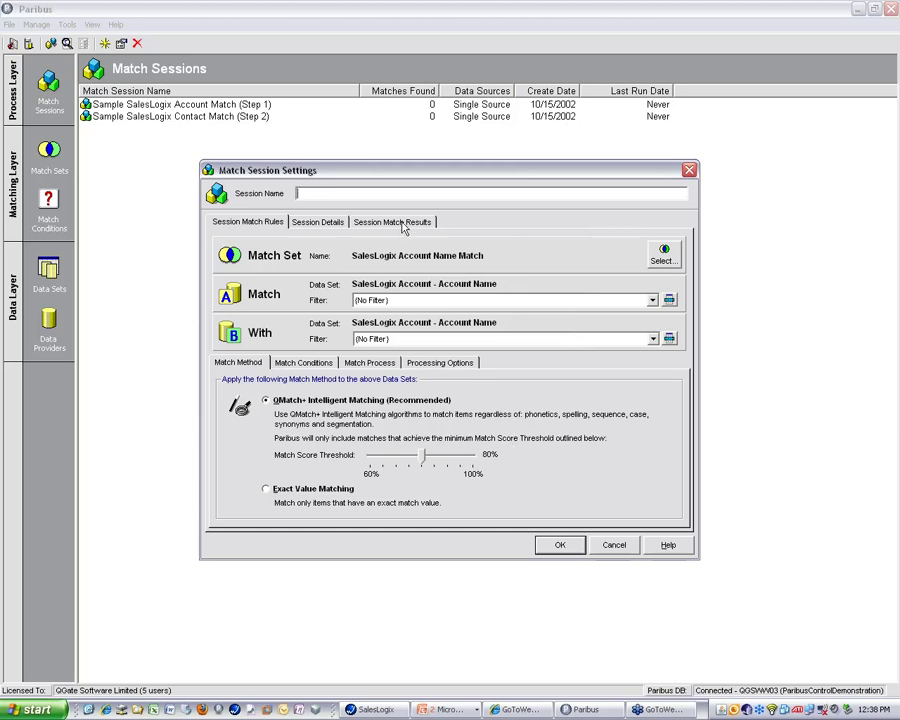
pyautogui.write('Test Account Match 80%')
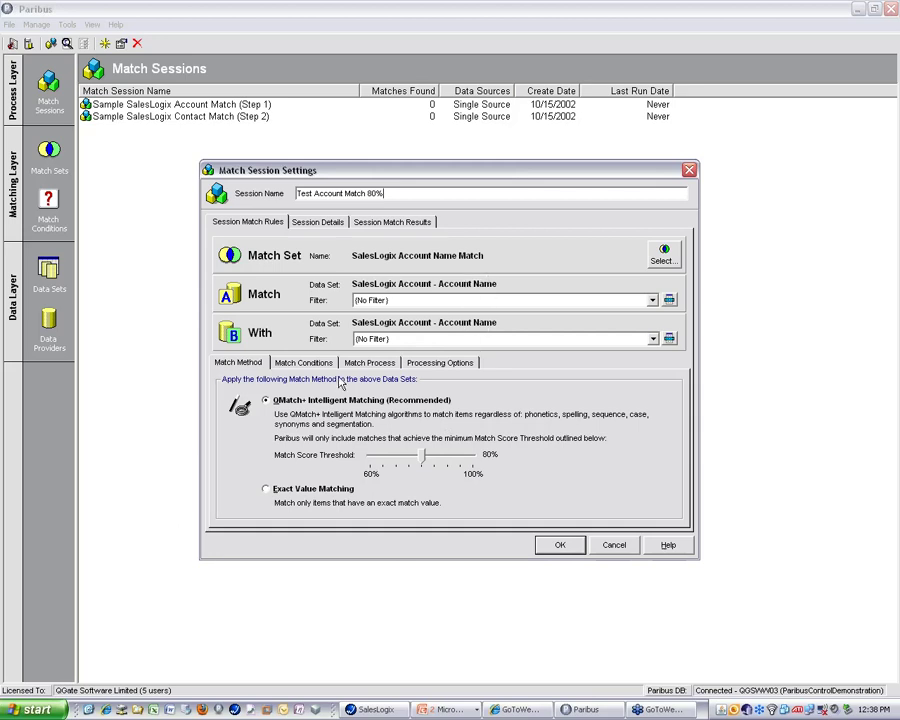
pyautogui.click(318, 364)
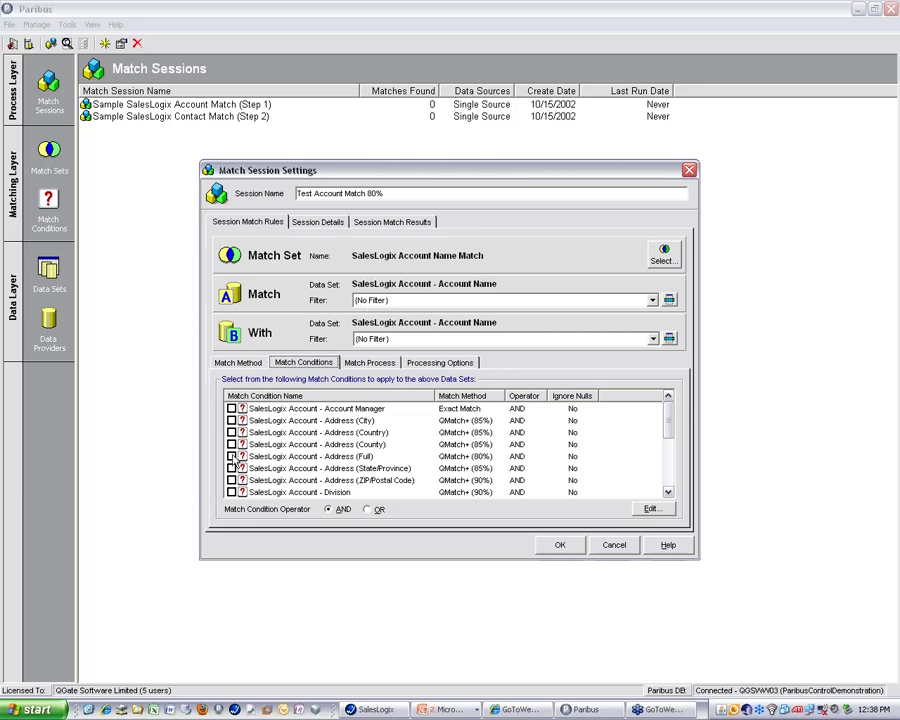
# Include the Address (Full) match condition with its QMatch+ threshold raised to 82%.
pyautogui.click(231, 456)
pyautogui.doubleClick(303, 457)
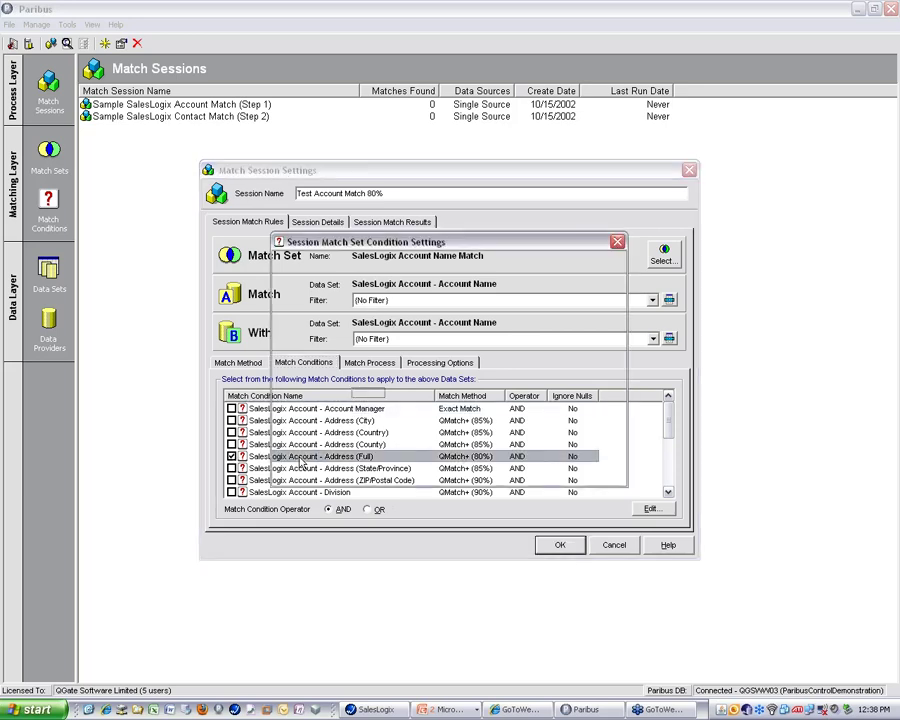
pyautogui.moveTo(505, 393); pyautogui.dragTo(514, 397)
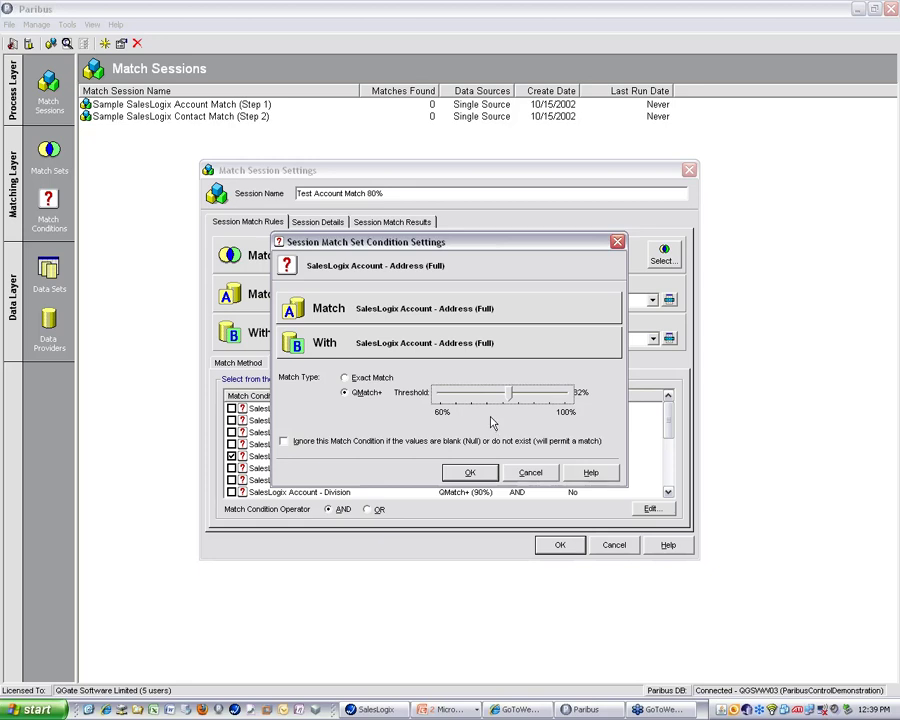
pyautogui.click(524, 472)
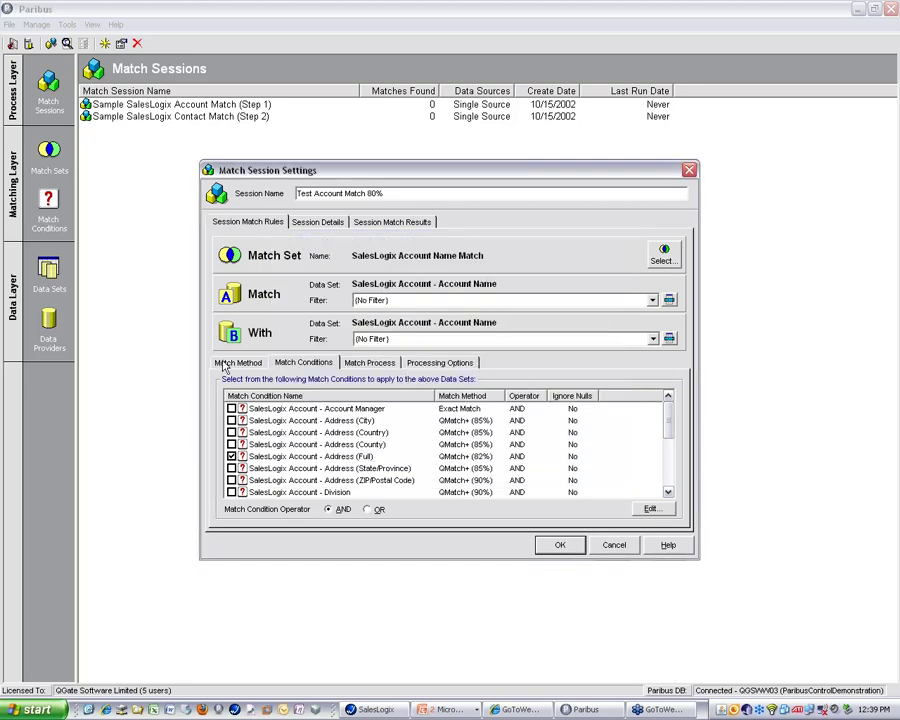
pyautogui.click(228, 366)
pyautogui.click(304, 363)
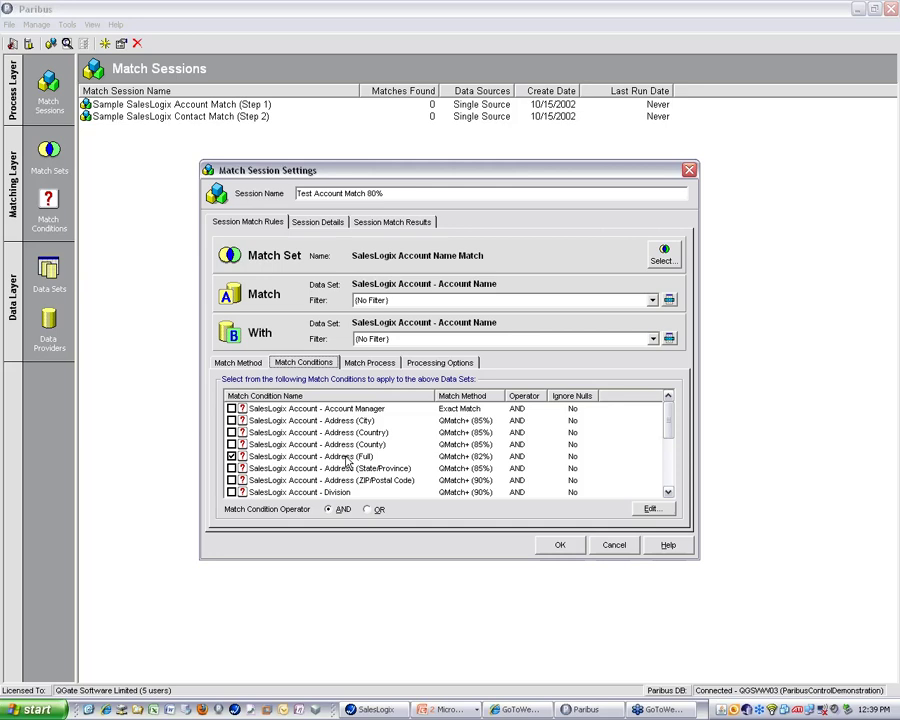
pyautogui.click(421, 363)
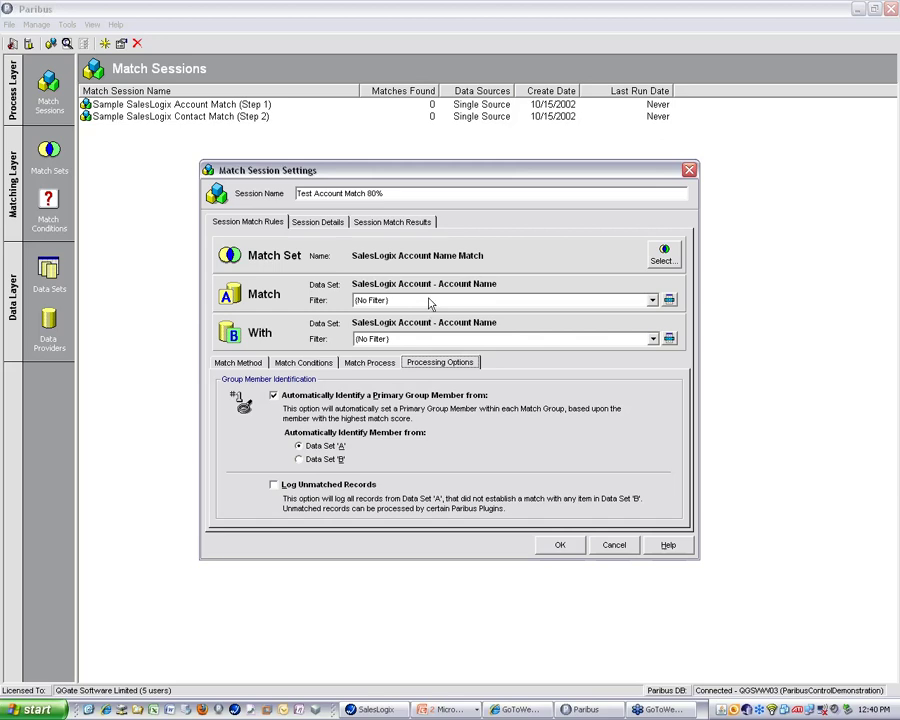
# Add an IL filter (address.state = 'IL') to the Account Name data set, testing 53 records.
pyautogui.click(669, 300)
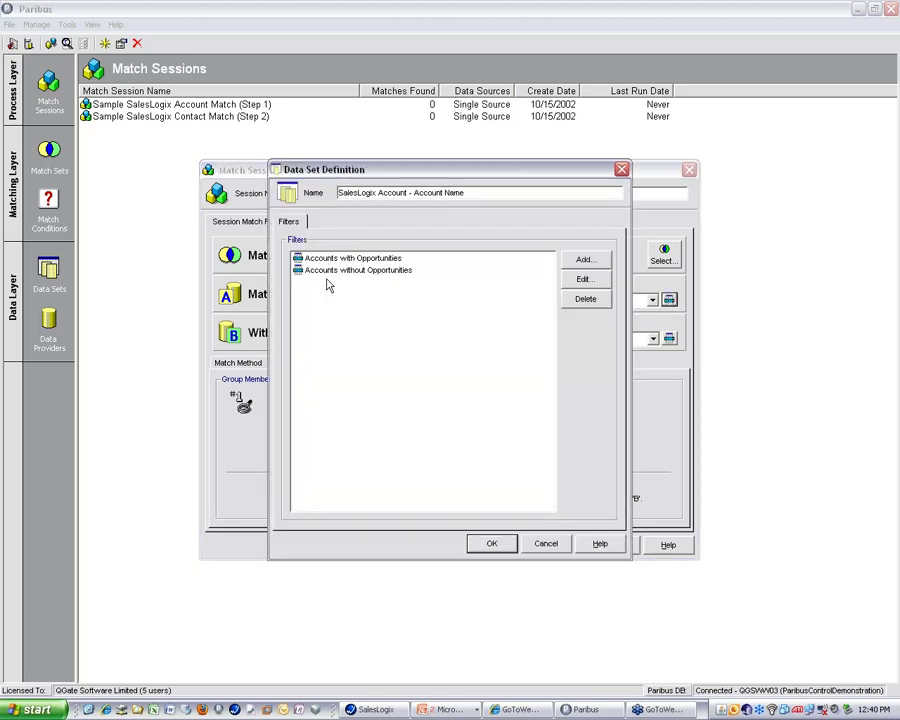
pyautogui.click(587, 260)
pyautogui.write('L')
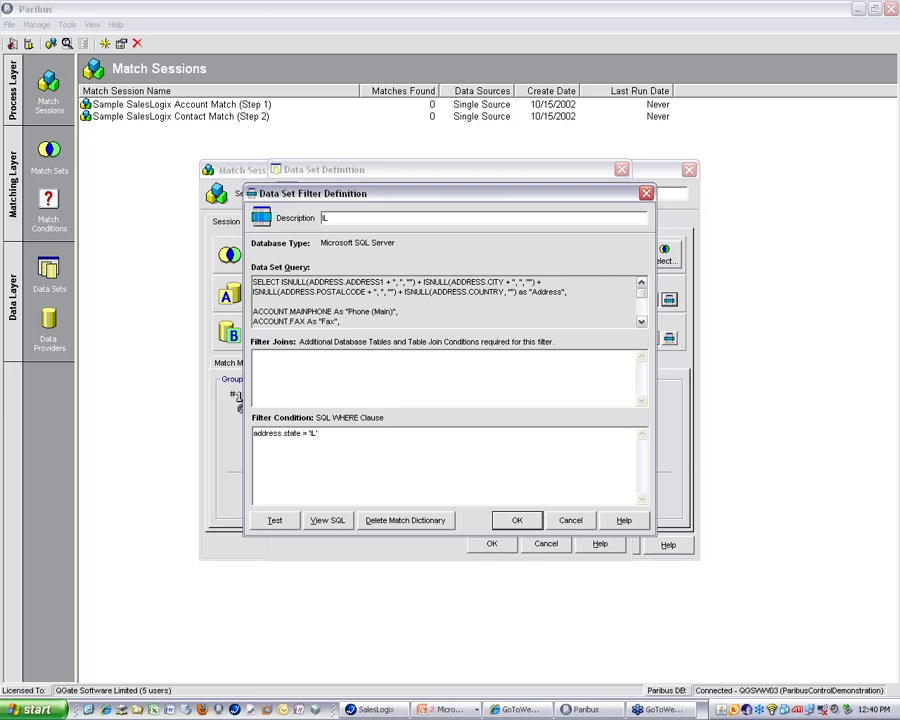
pyautogui.click(267, 526)
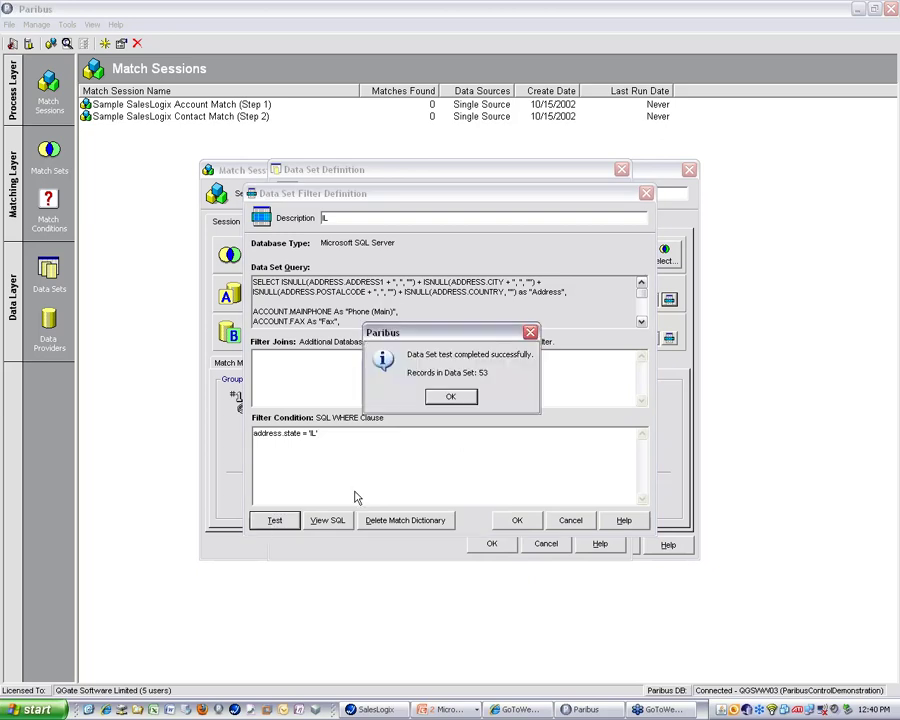
pyautogui.click(452, 396)
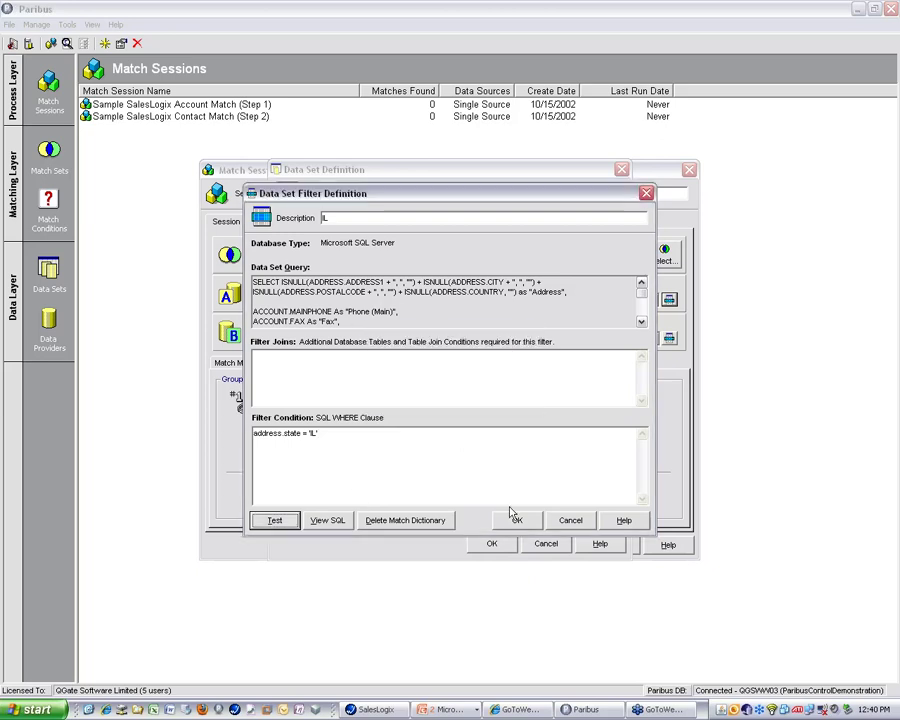
pyautogui.click(349, 437)
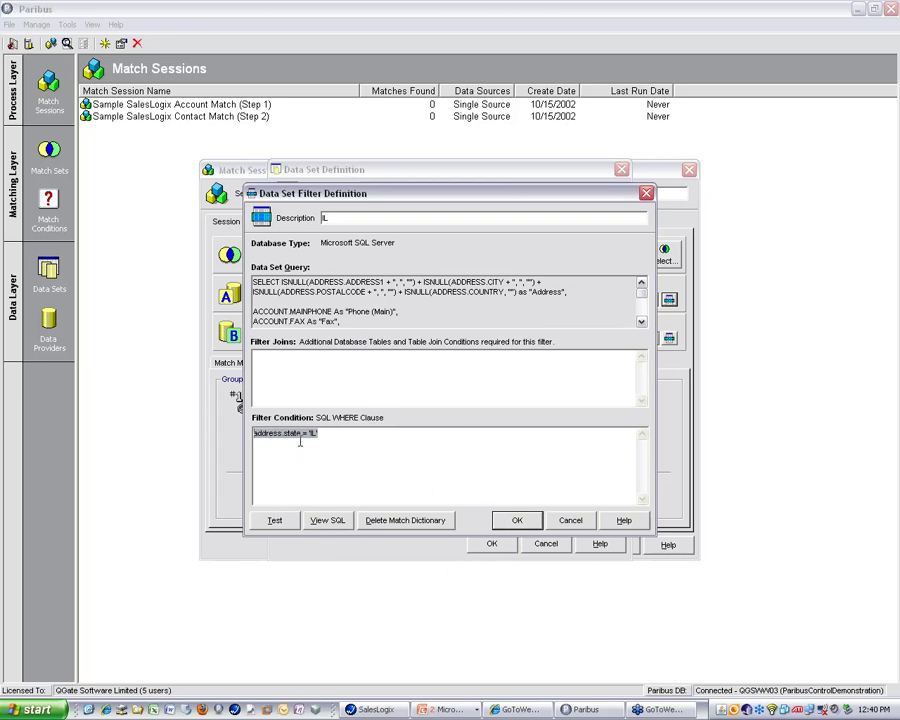
pyautogui.click(517, 520)
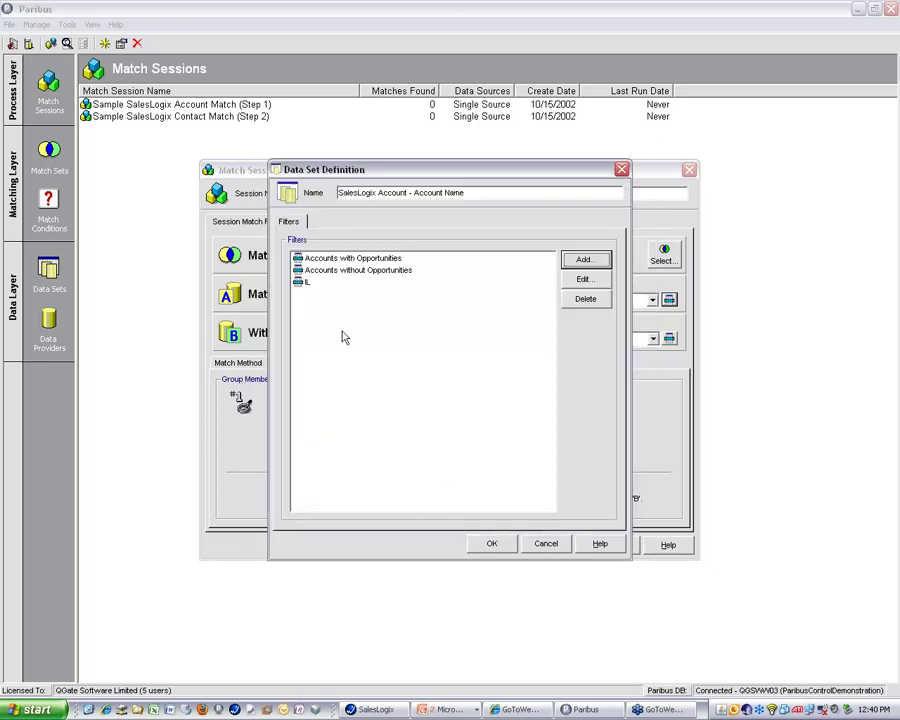
# Try the IL, Accounts with Opportunities and Accounts without Opportunities filters on both data sets.
pyautogui.click(493, 544)
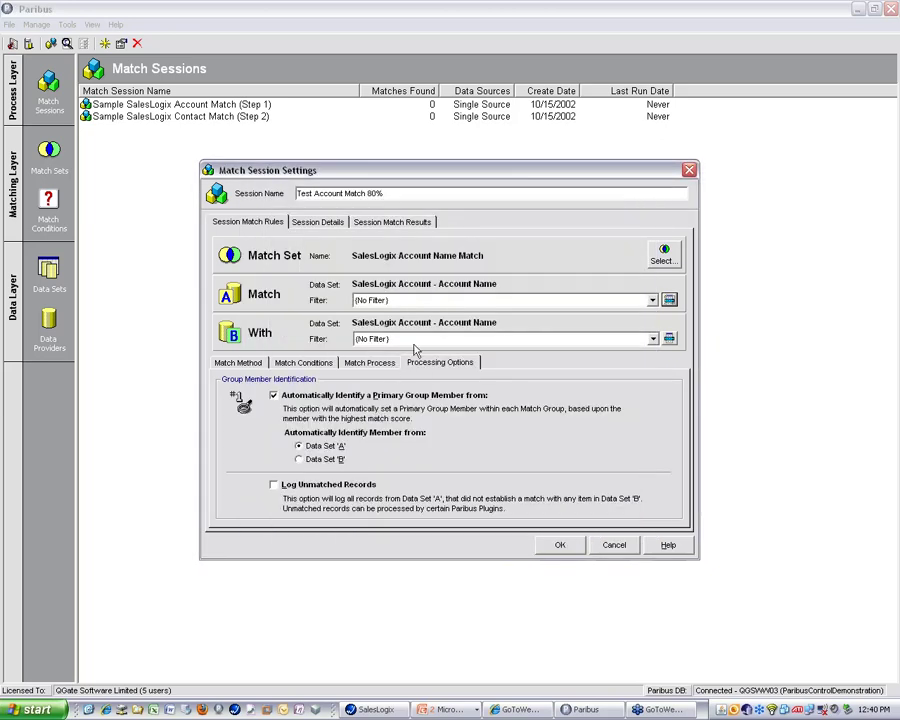
pyautogui.click(555, 300)
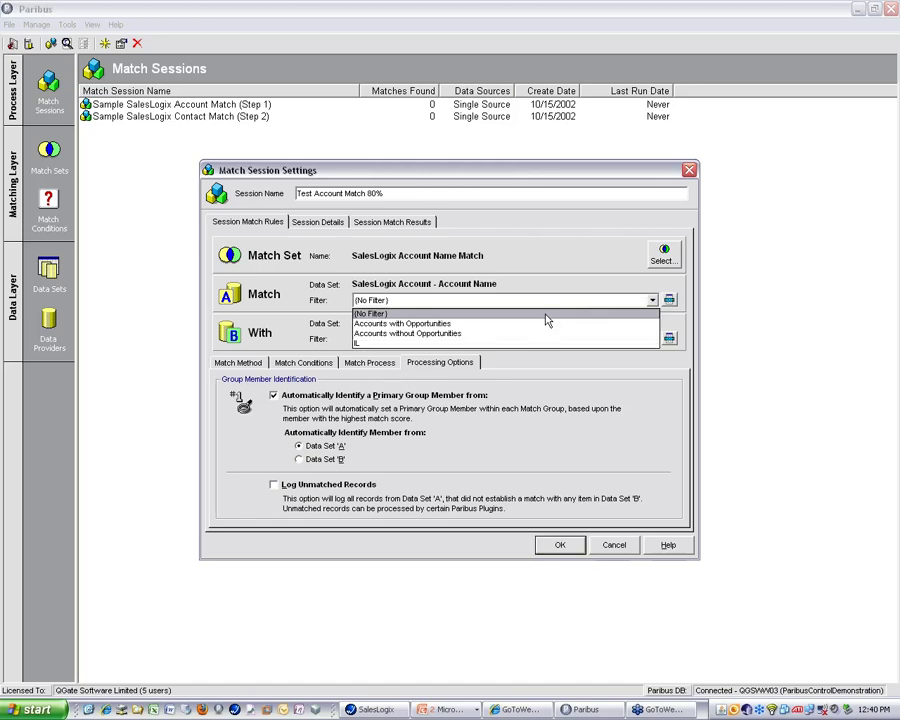
pyautogui.click(530, 343)
pyautogui.click(532, 338)
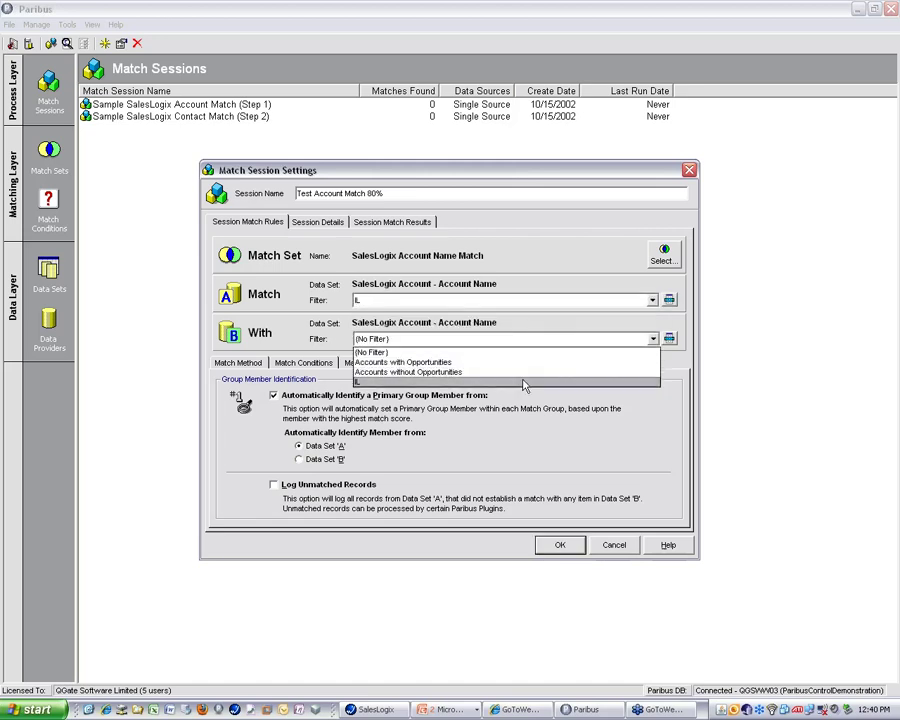
pyautogui.click(470, 358)
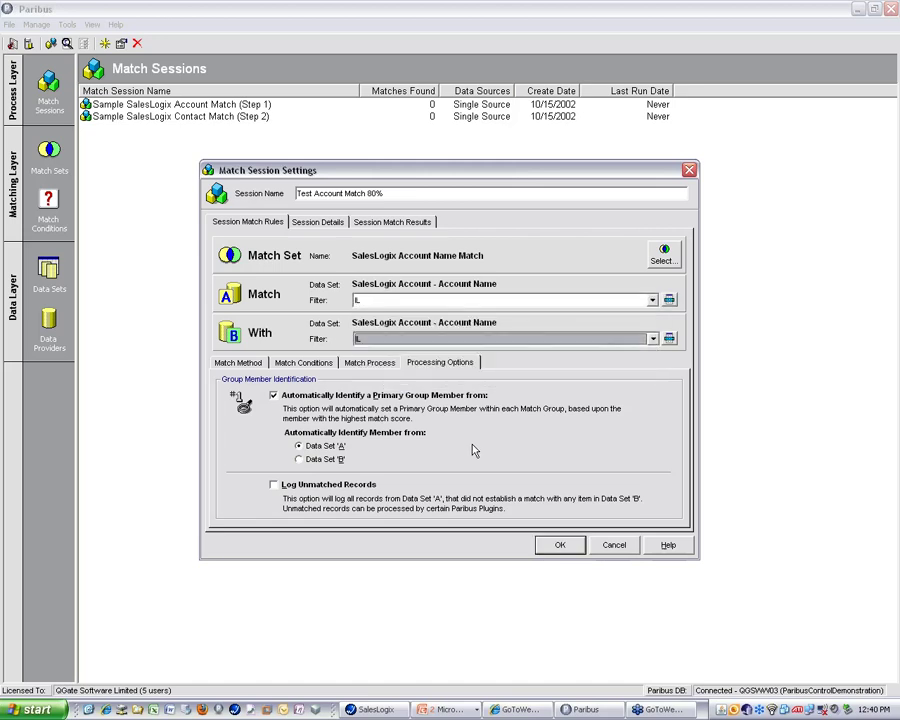
pyautogui.click(433, 300)
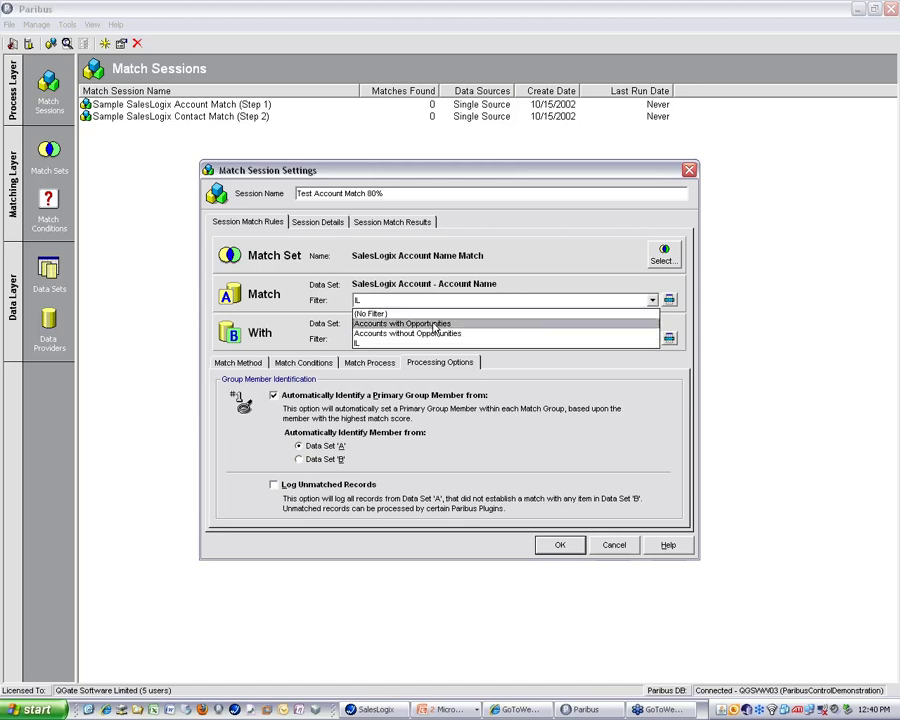
pyautogui.click(433, 323)
pyautogui.click(429, 339)
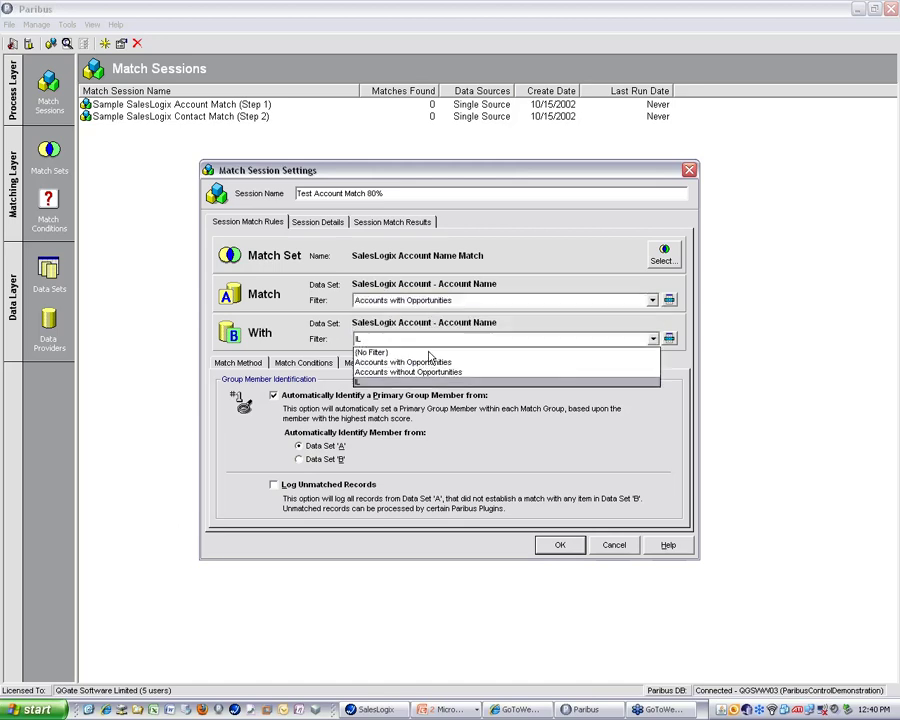
pyautogui.click(432, 375)
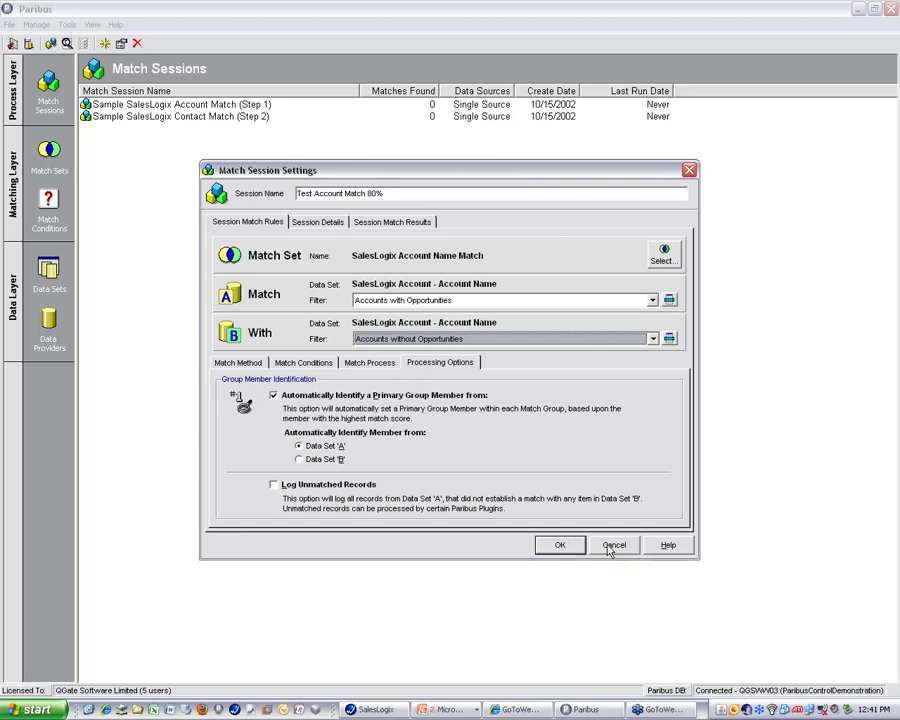
# Set both Match and With filters back to (No Filter) and save the session.
pyautogui.click(562, 300)
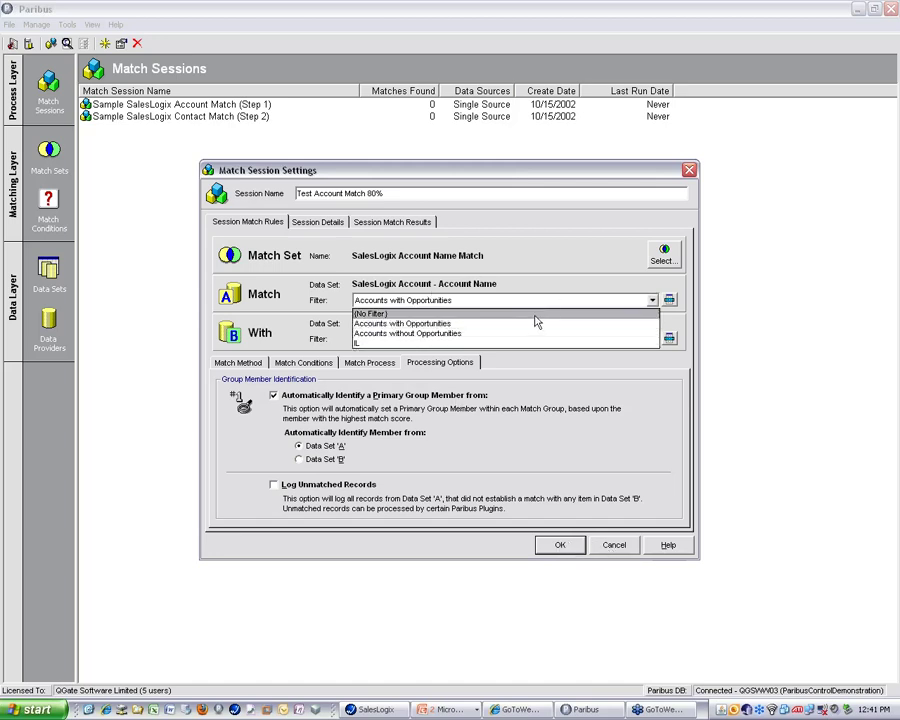
pyautogui.click(536, 313)
pyautogui.click(531, 338)
pyautogui.click(521, 352)
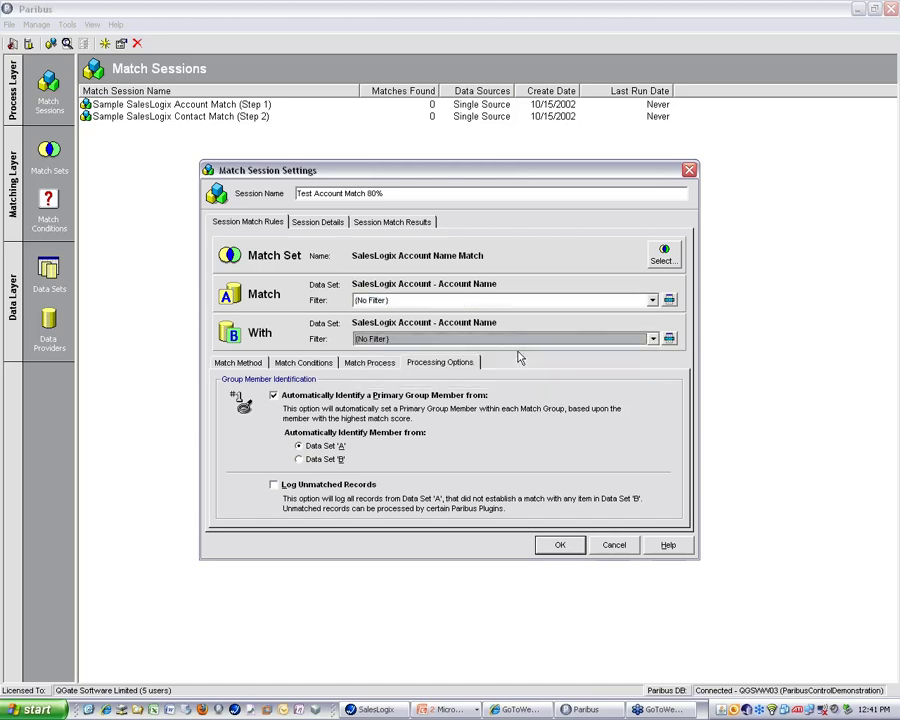
pyautogui.click(560, 544)
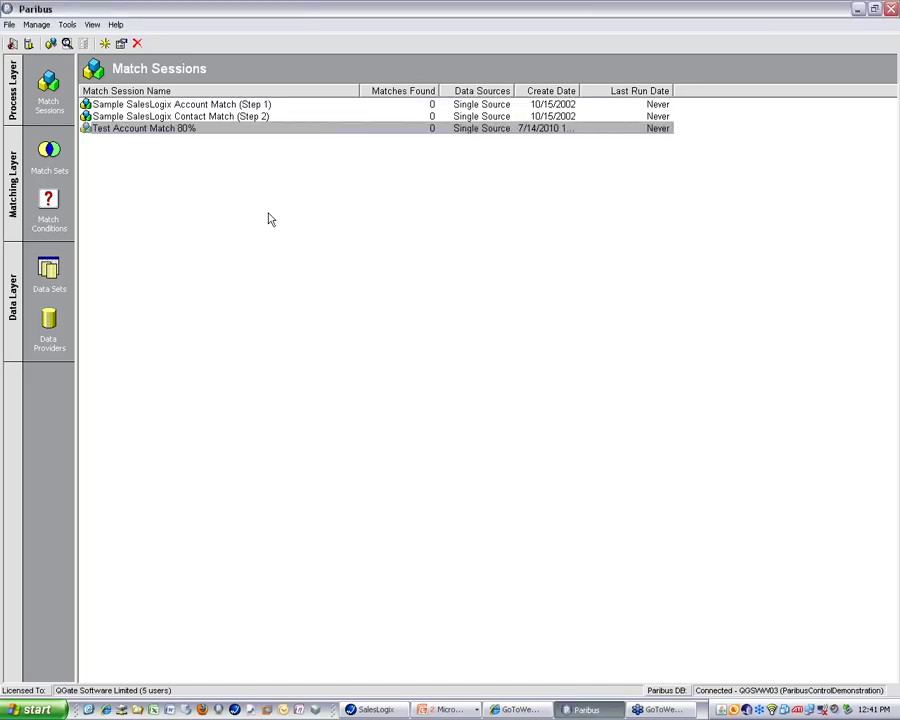
# Run Test Account Match 80% immediately, producing 49 match groups with 112 members.
pyautogui.rightClick(199, 136)
pyautogui.click(215, 152)
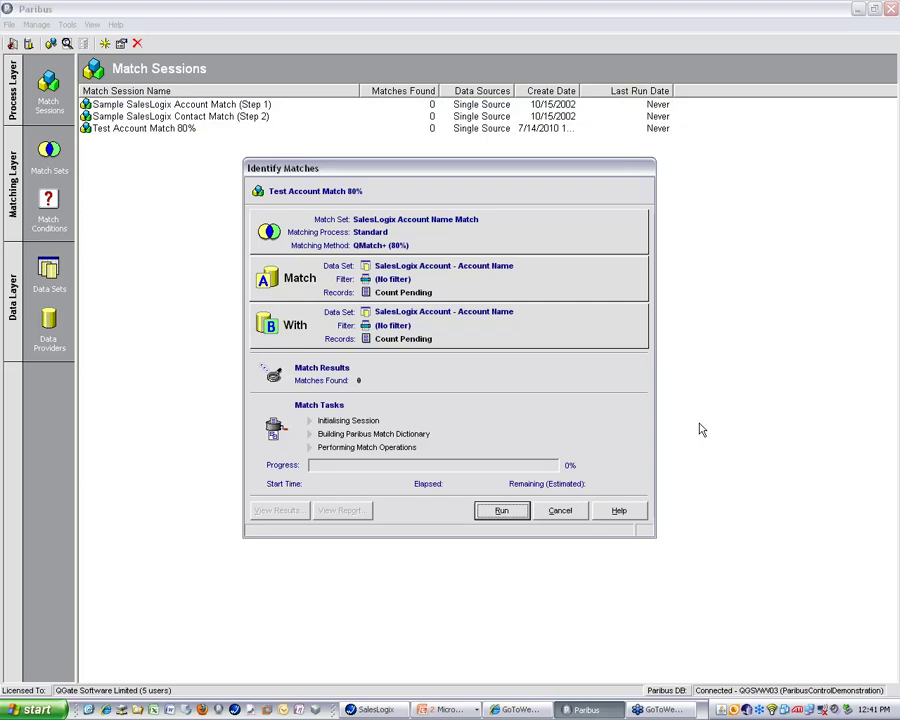
pyautogui.click(501, 510)
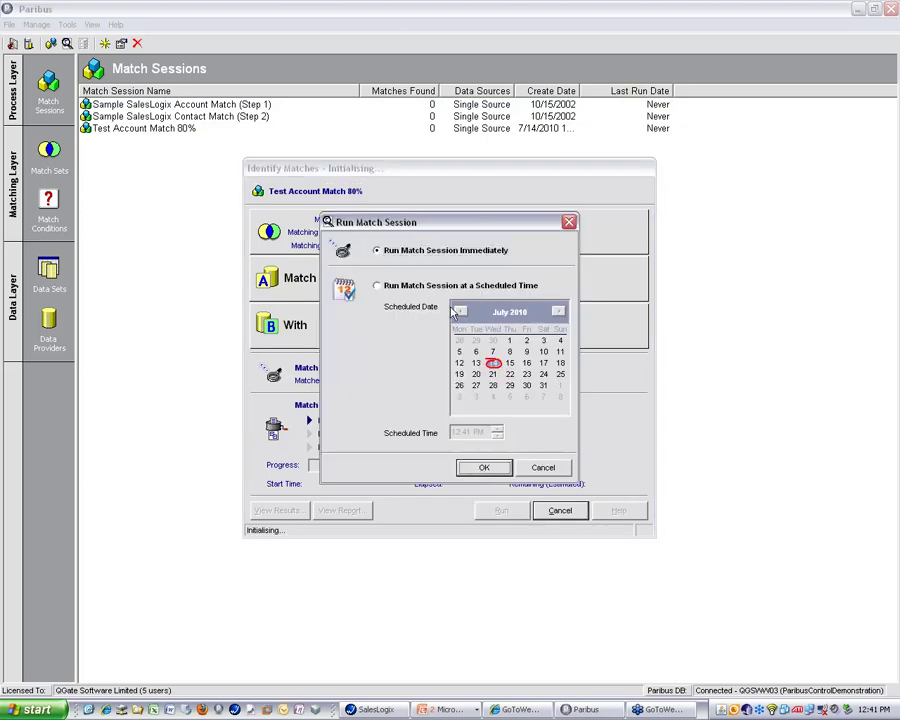
pyautogui.click(482, 467)
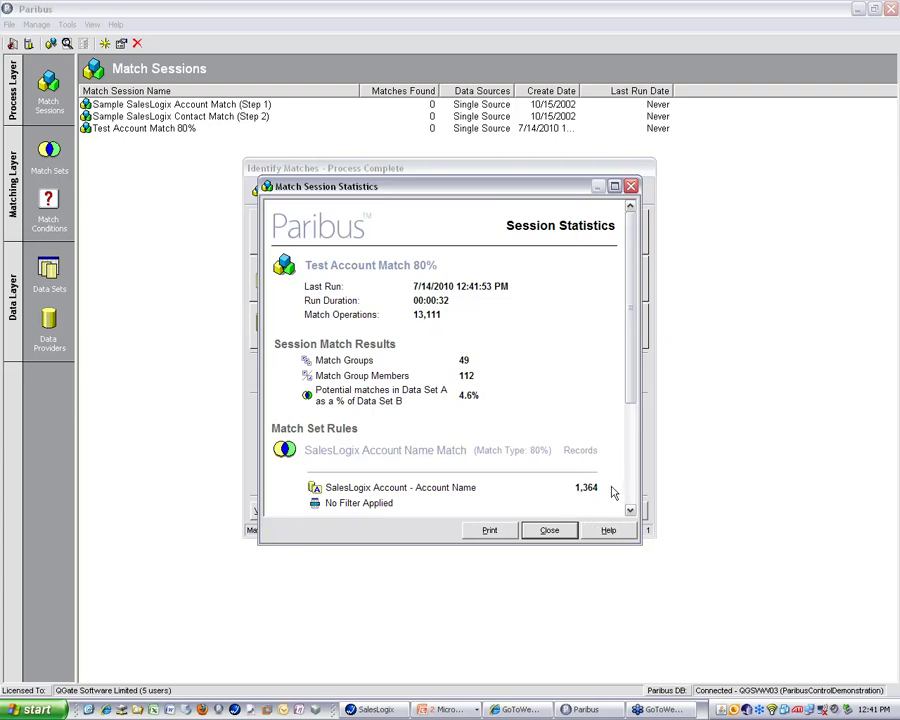
# Maximize the match session statistics, highlight the 4.6% potential match figure, and close them.
pyautogui.doubleClick(527, 190)
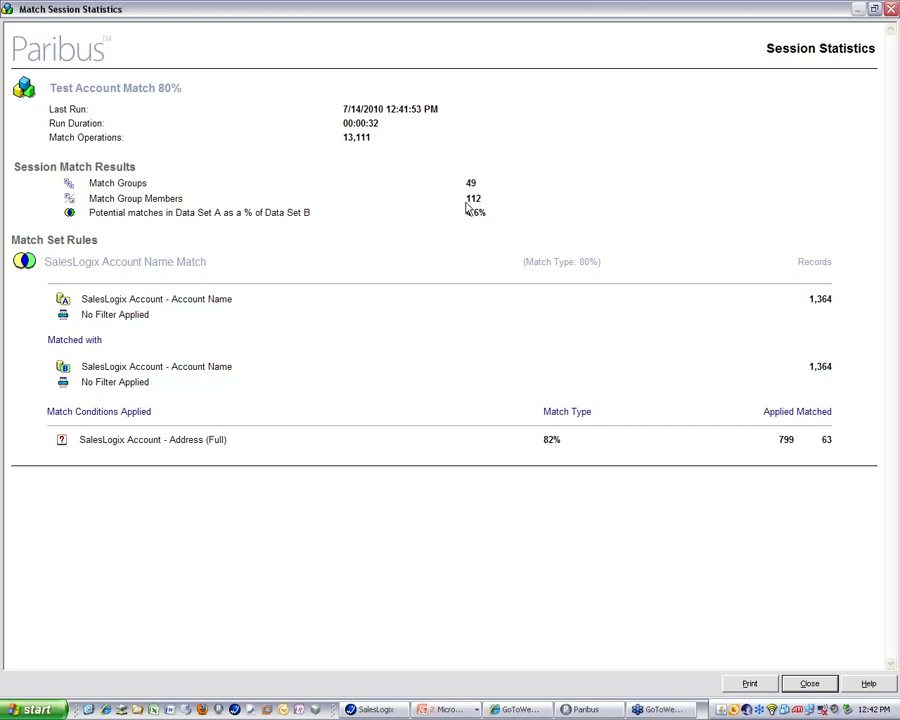
pyautogui.moveTo(468, 215); pyautogui.dragTo(488, 216)
pyautogui.click(806, 683)
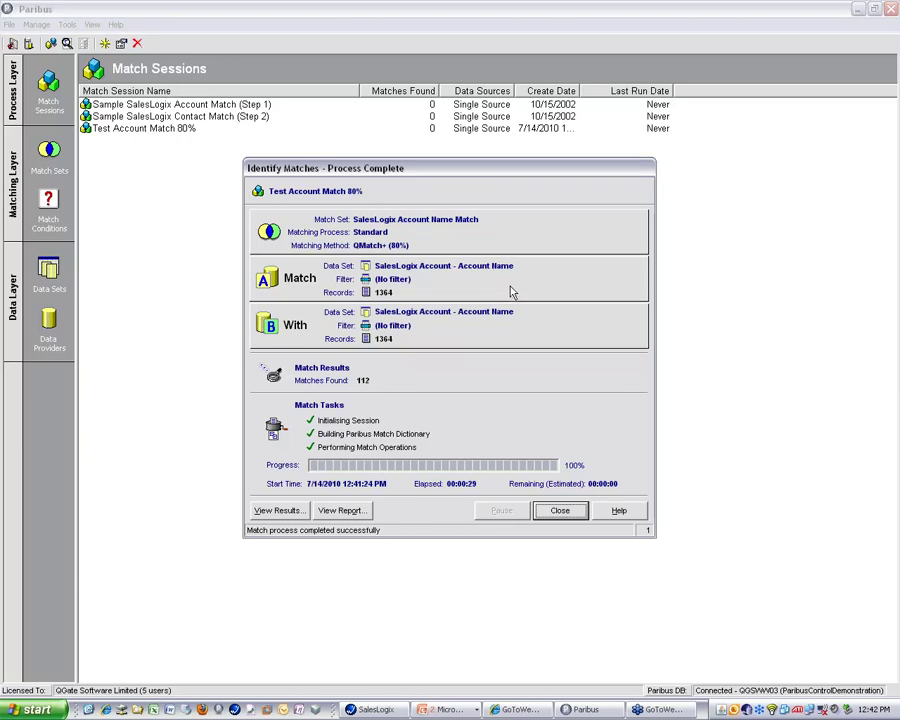
# Compare the One vision and Onevision members, then accept the 1vision group as a match.
pyautogui.click(270, 512)
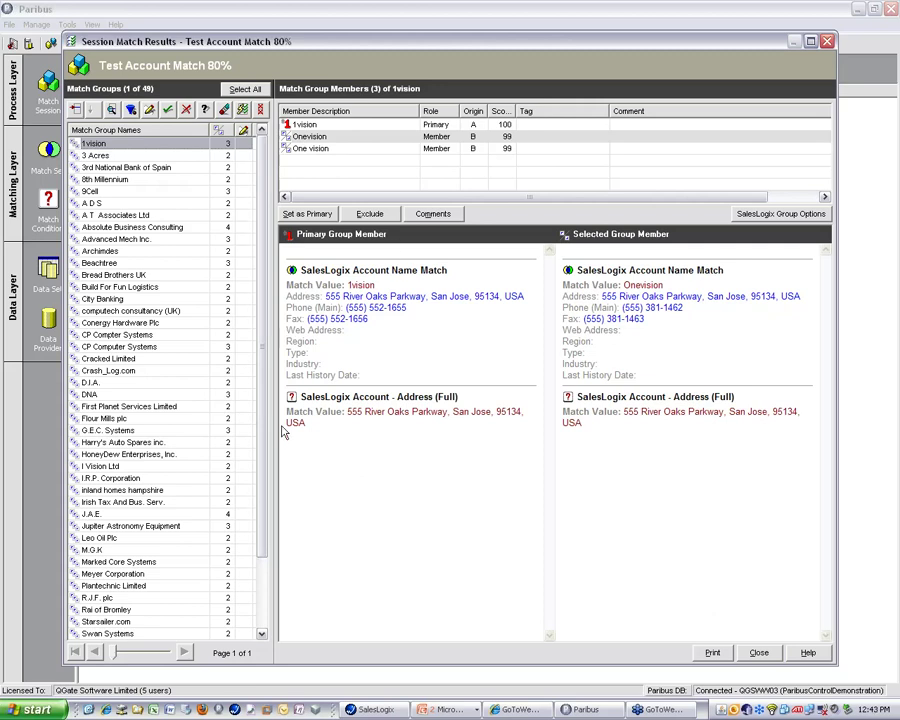
pyautogui.click(310, 148)
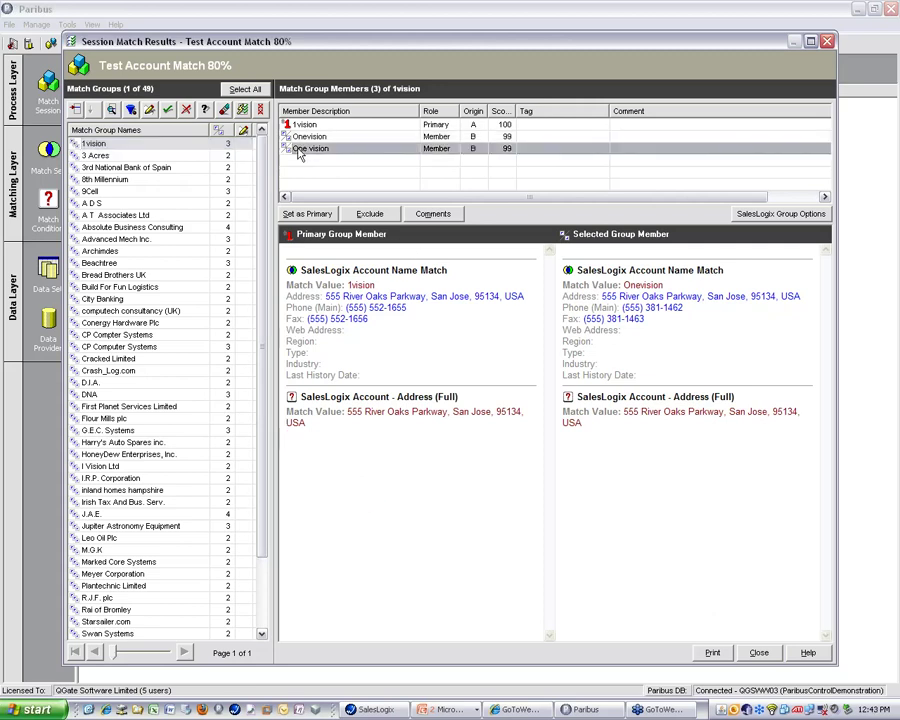
pyautogui.click(310, 136)
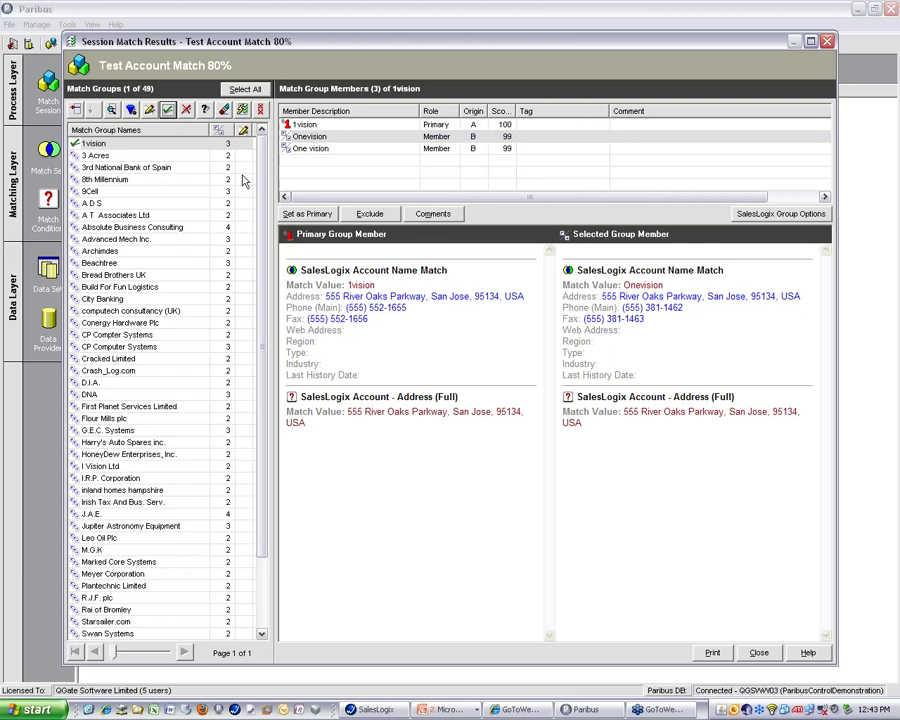
pyautogui.click(120, 157)
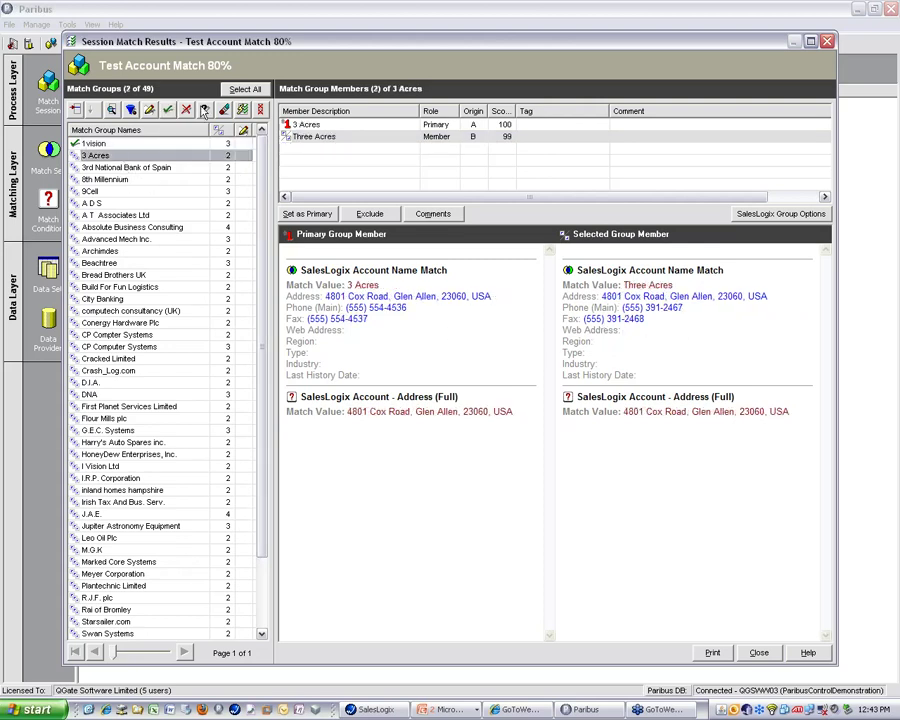
# Reject 3 Acres, mark 3rd National Bank through Beachtree undecided, and close the results.
pyautogui.click(186, 111)
pyautogui.click(155, 168)
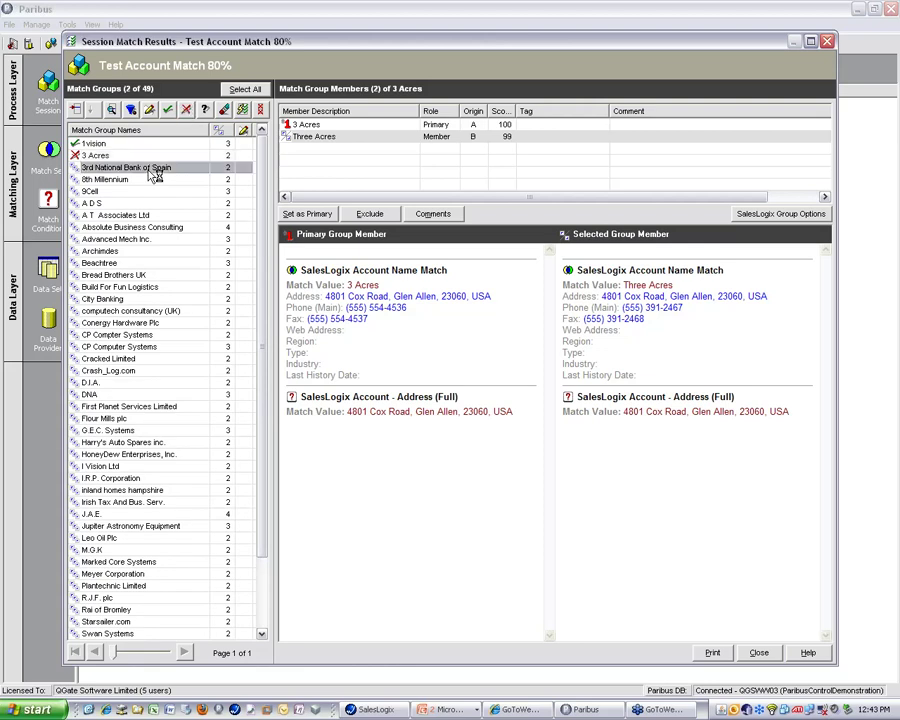
pyautogui.click(205, 110)
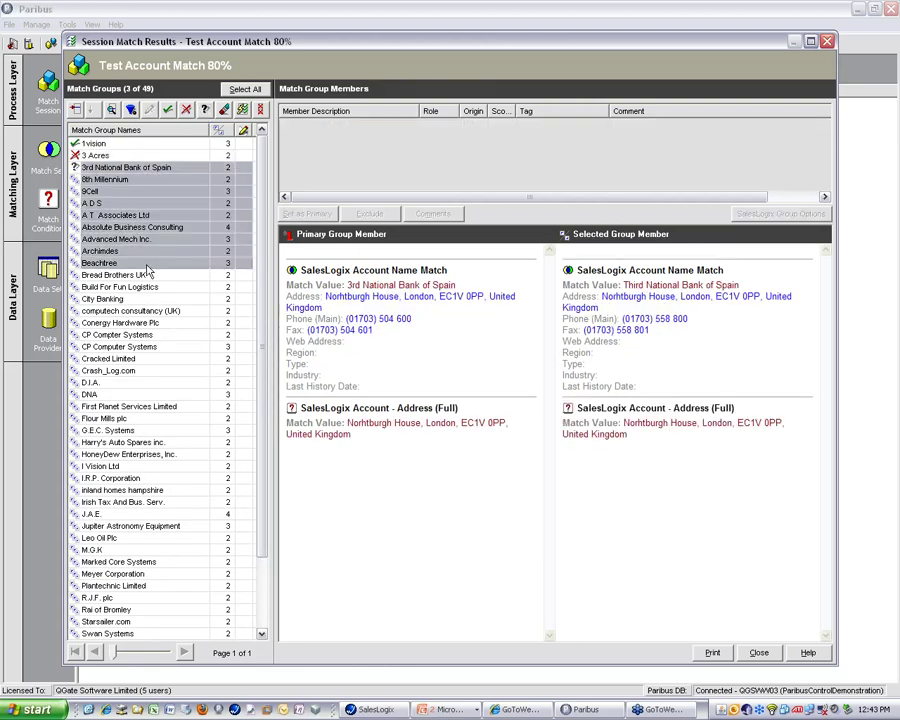
pyautogui.click(205, 109)
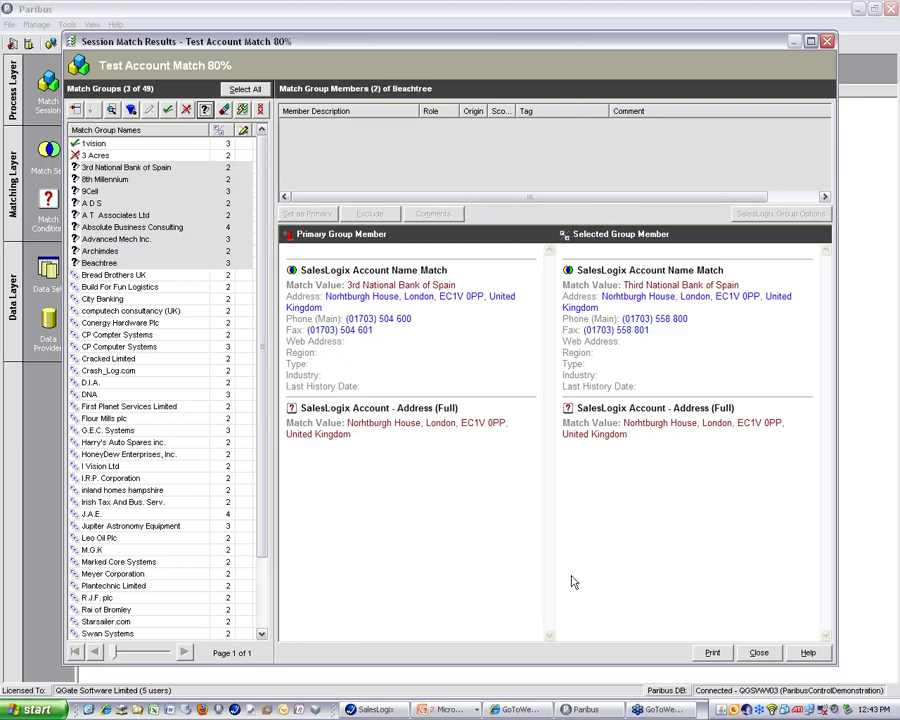
pyautogui.click(757, 653)
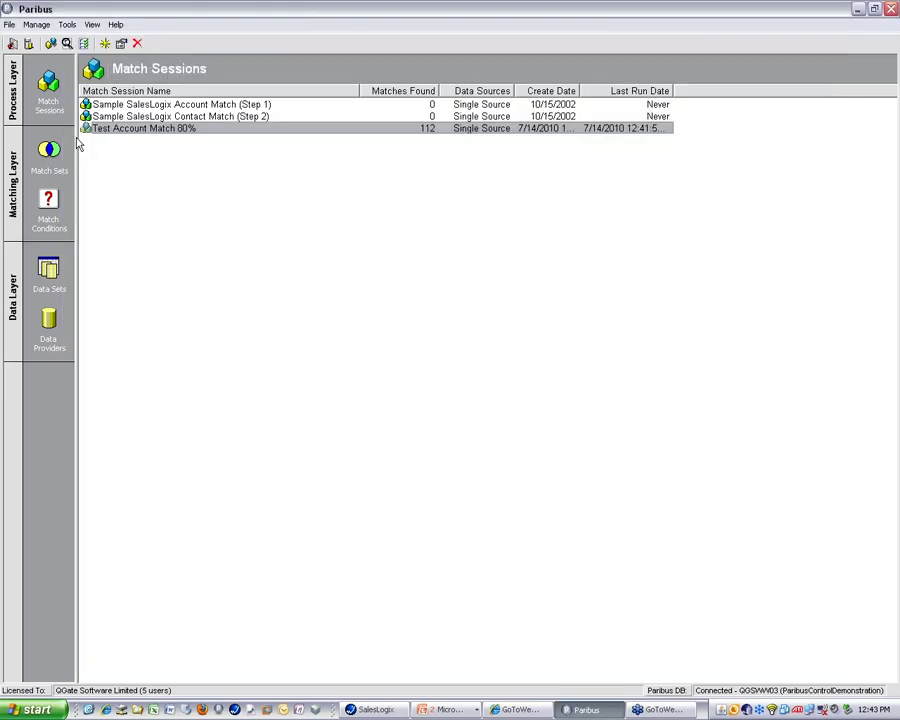
# Filter the match results to the nine undecided groups, then reopen Test Account Match 80% showing all 49.
pyautogui.click(86, 51)
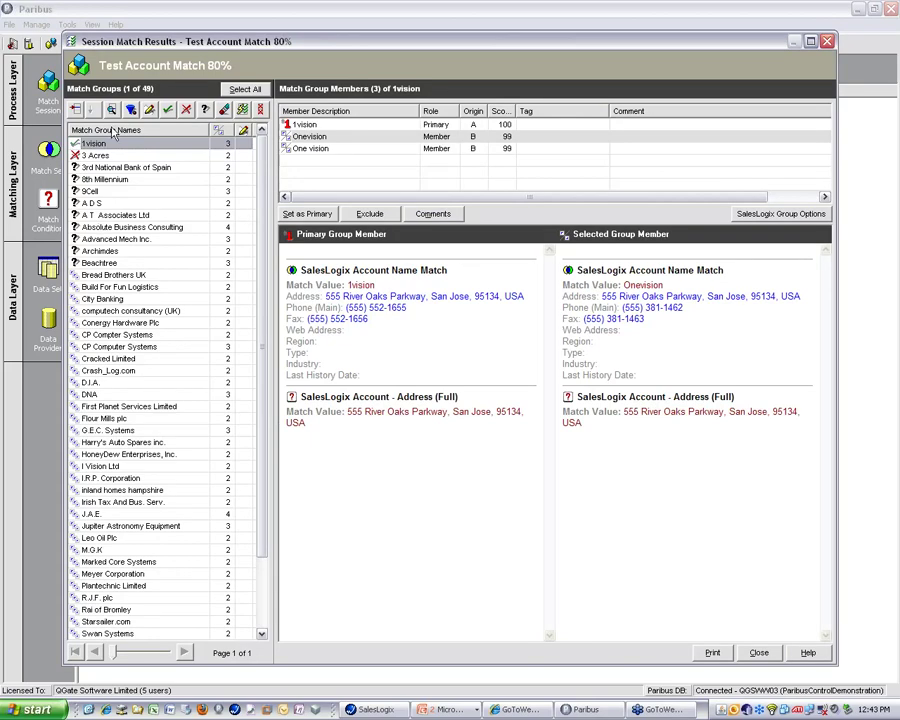
pyautogui.click(131, 110)
pyautogui.click(391, 346)
pyautogui.click(391, 362)
pyautogui.click(404, 394)
pyautogui.click(490, 434)
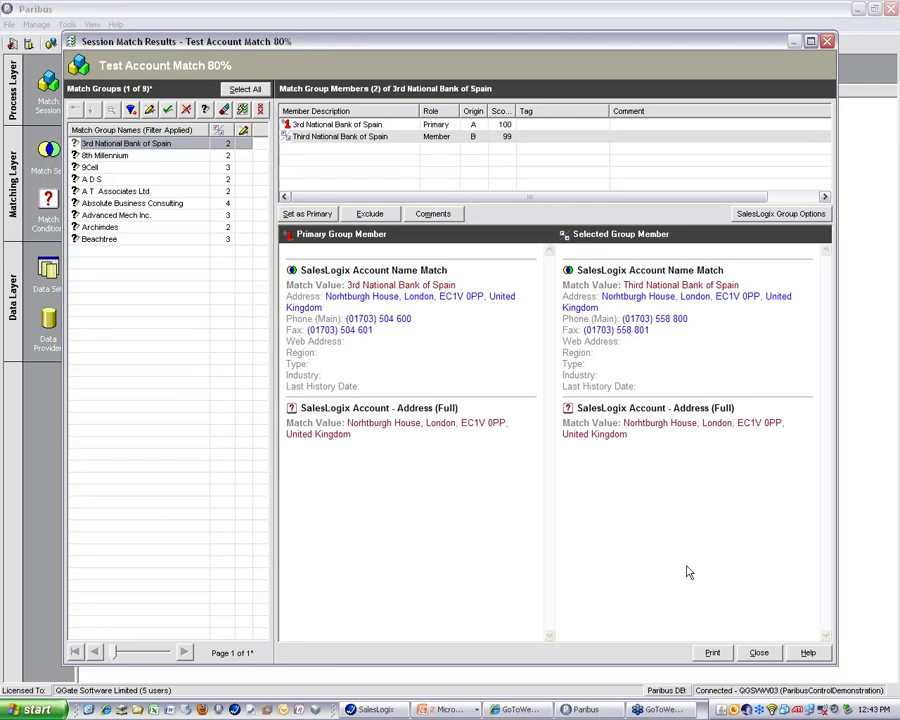
pyautogui.click(757, 652)
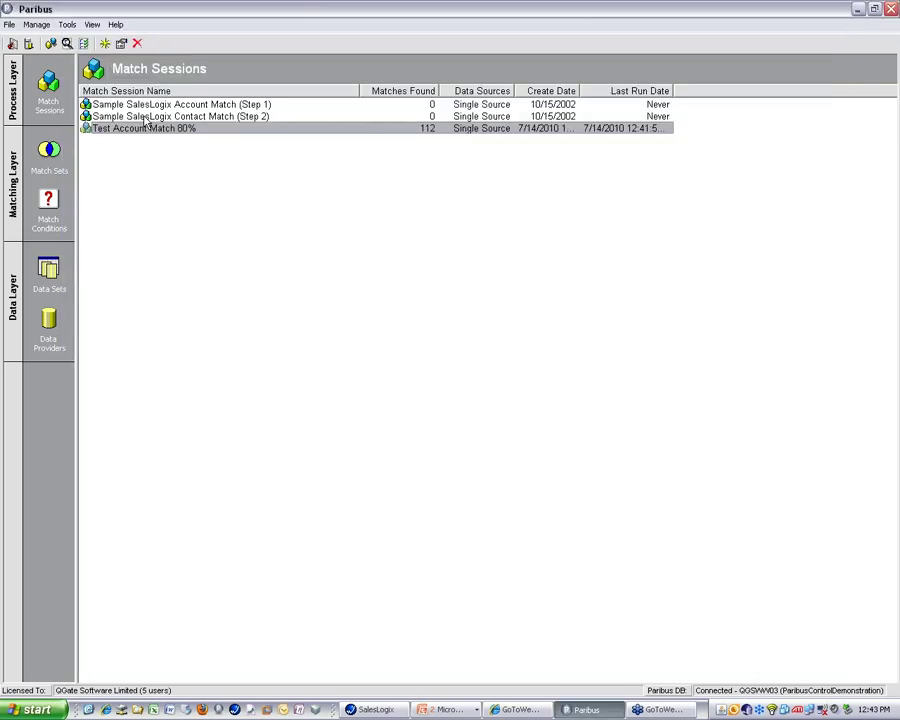
pyautogui.doubleClick(227, 130)
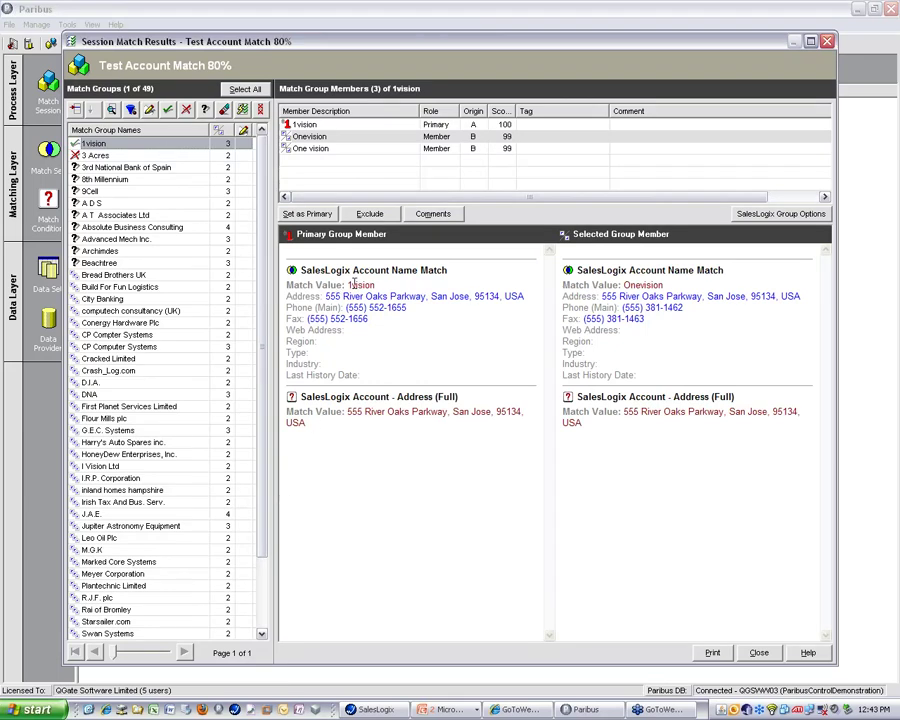
pyautogui.doubleClick(356, 284)
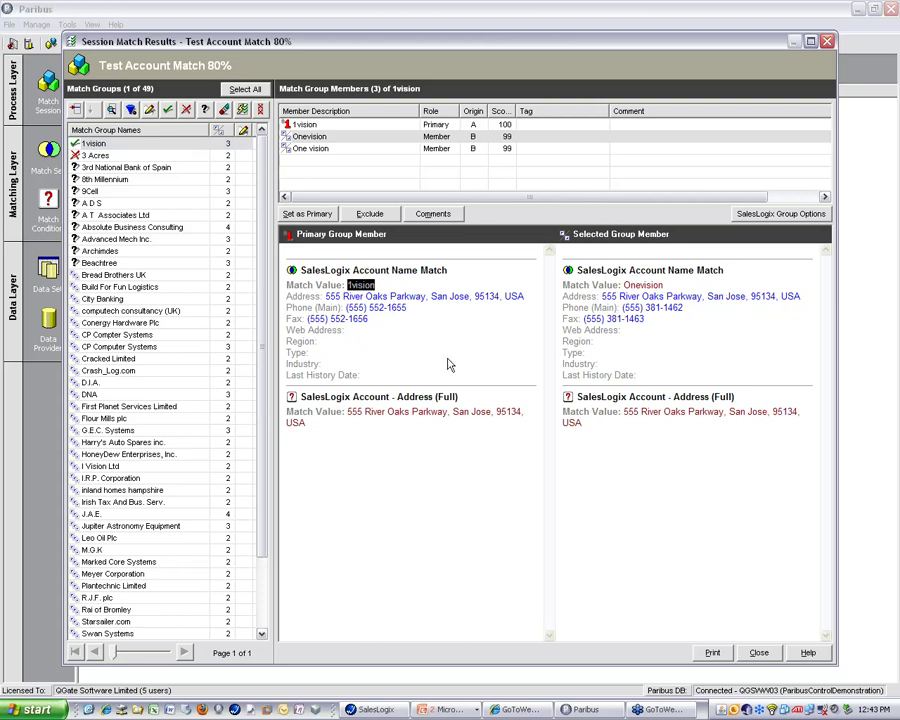
pyautogui.click(327, 291)
pyautogui.moveTo(326, 296); pyautogui.dragTo(447, 375)
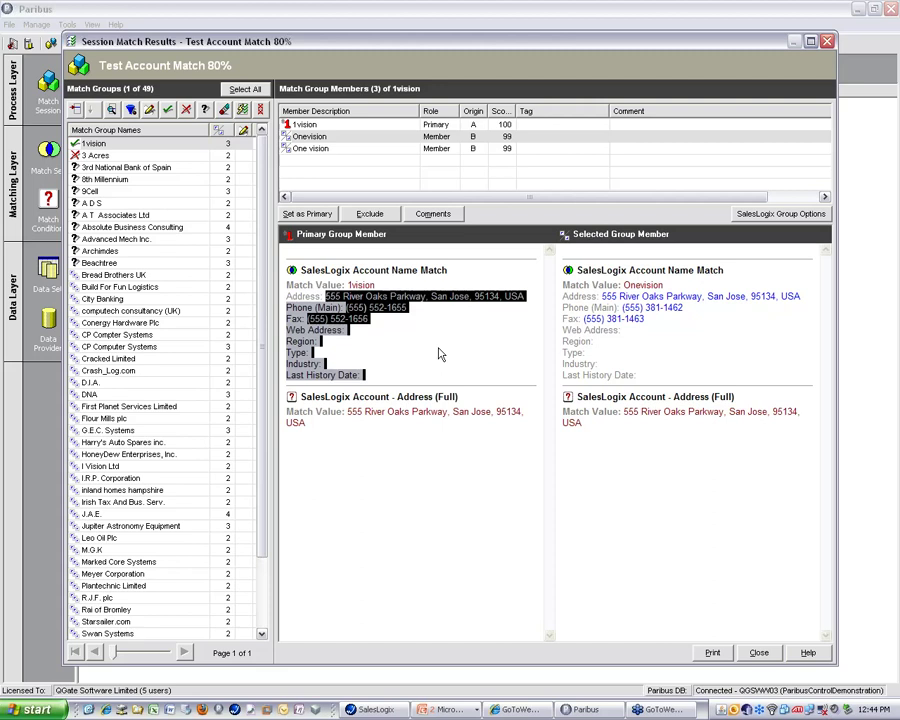
pyautogui.click(438, 353)
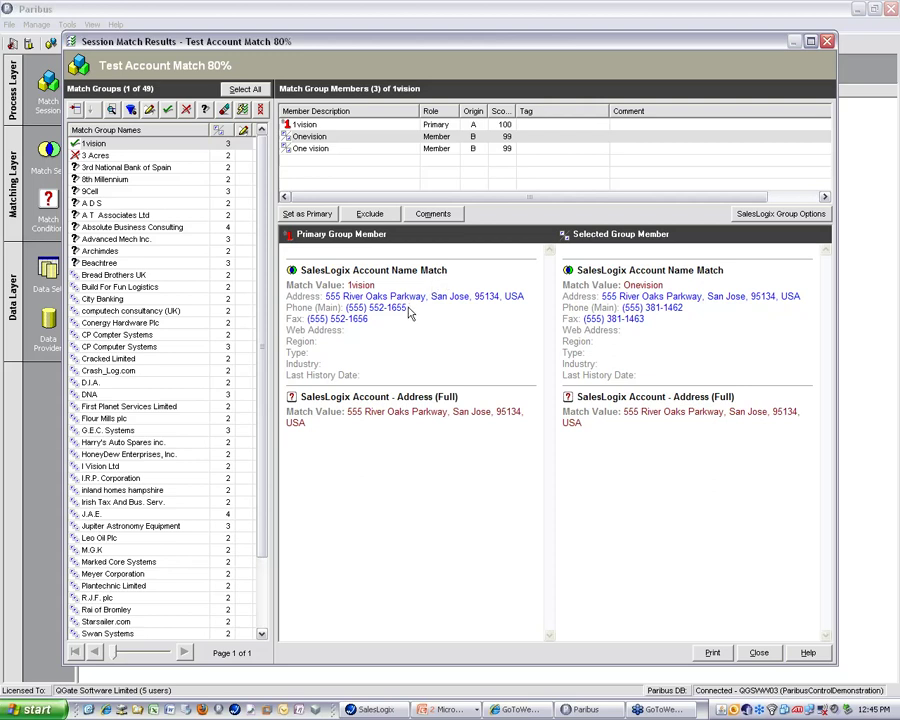
pyautogui.moveTo(409, 308); pyautogui.dragTo(365, 308)
pyautogui.moveTo(685, 308); pyautogui.dragTo(646, 308)
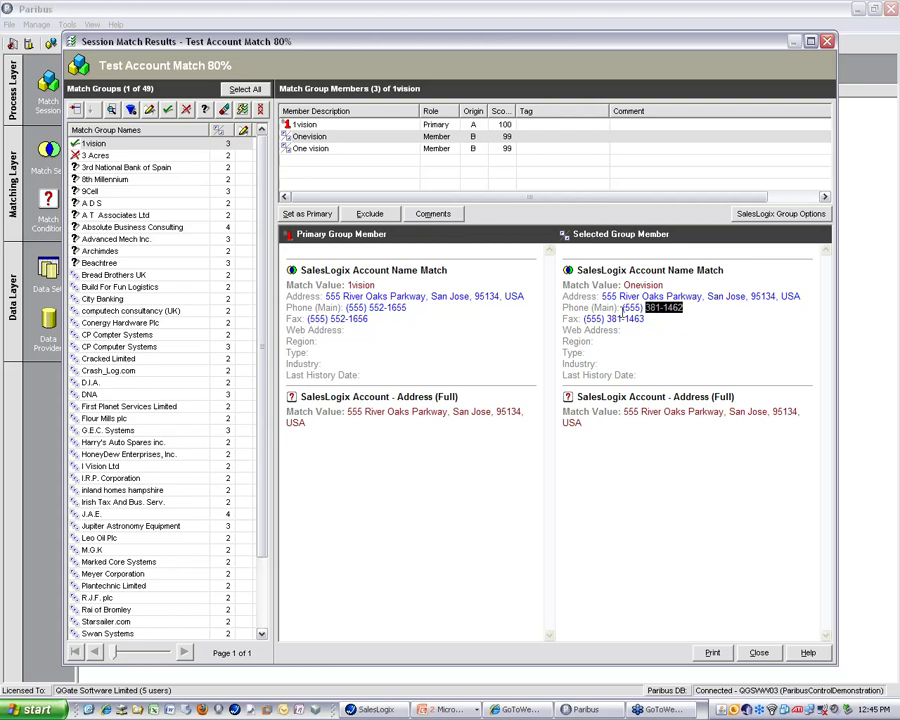
# Inspect the J.A.E. group's members and the Jupiter Astronomy Equipment group, ending back on J.A.E.
pyautogui.click(103, 516)
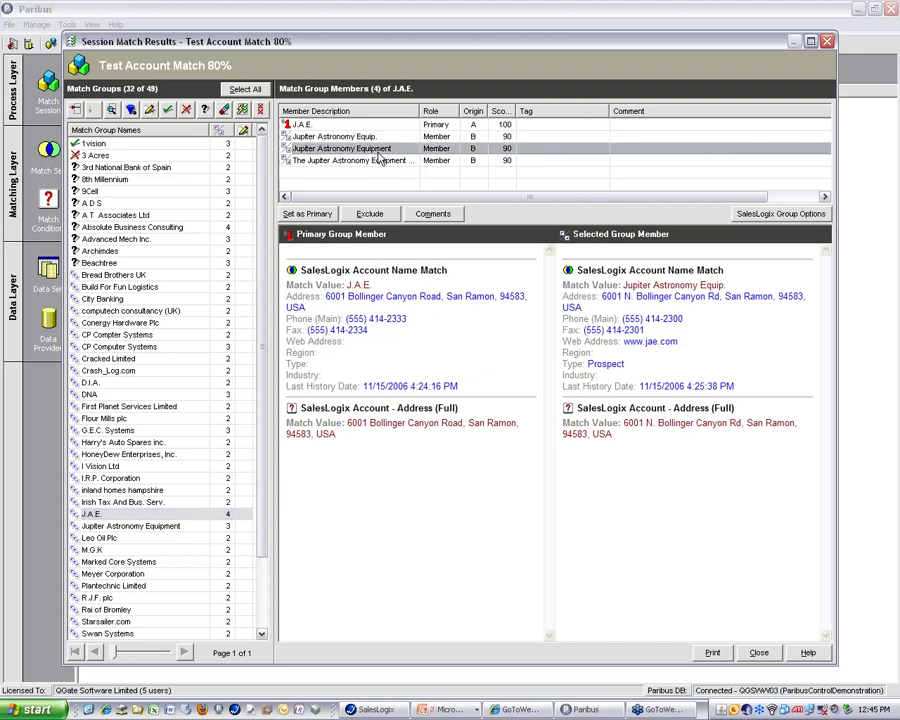
pyautogui.click(378, 161)
pyautogui.click(220, 526)
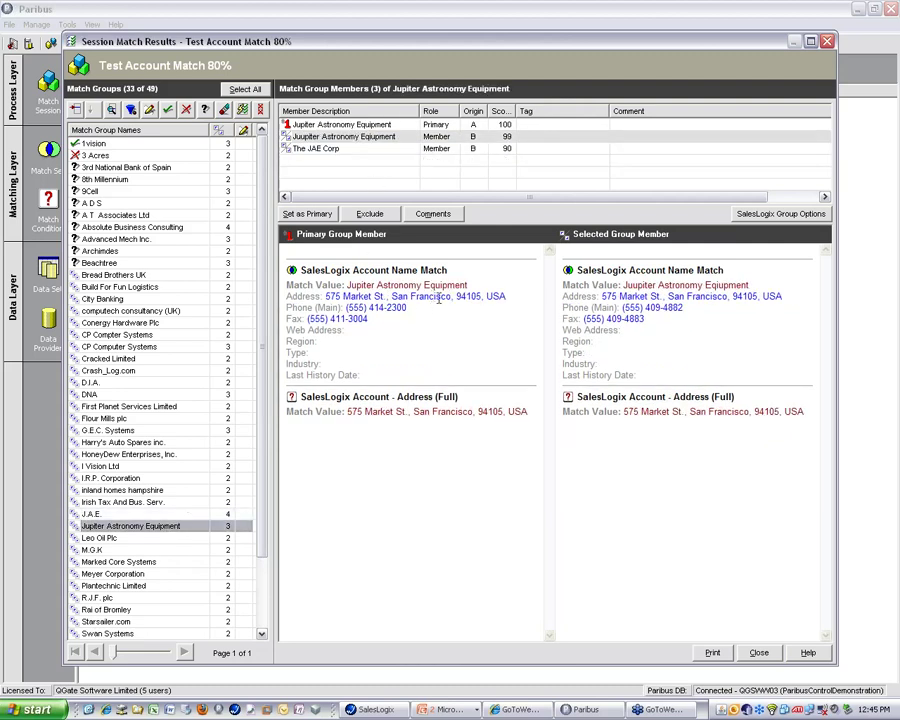
pyautogui.click(390, 150)
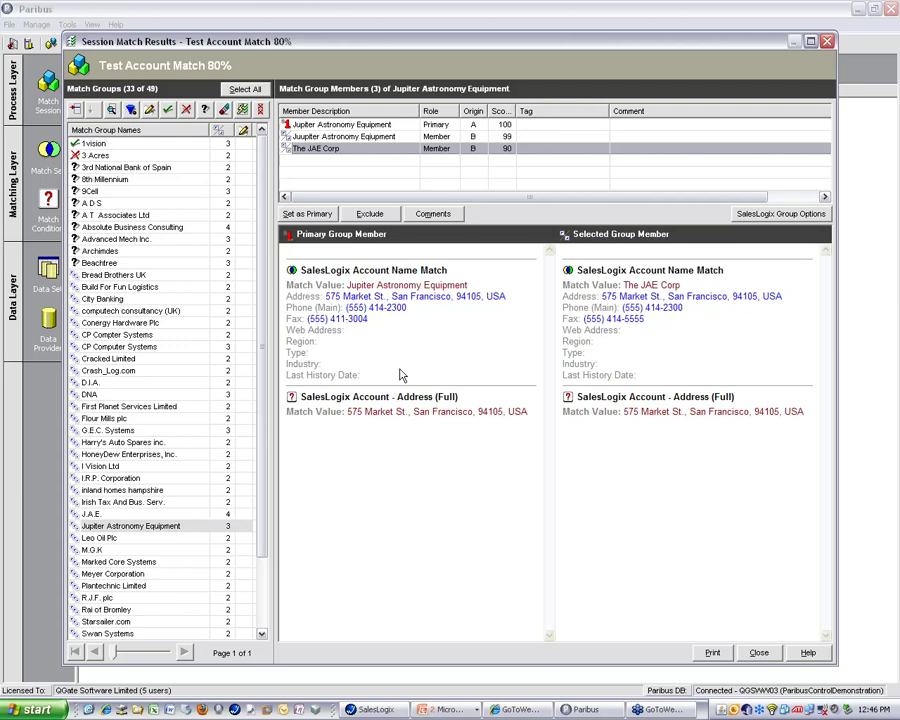
pyautogui.press('Up')
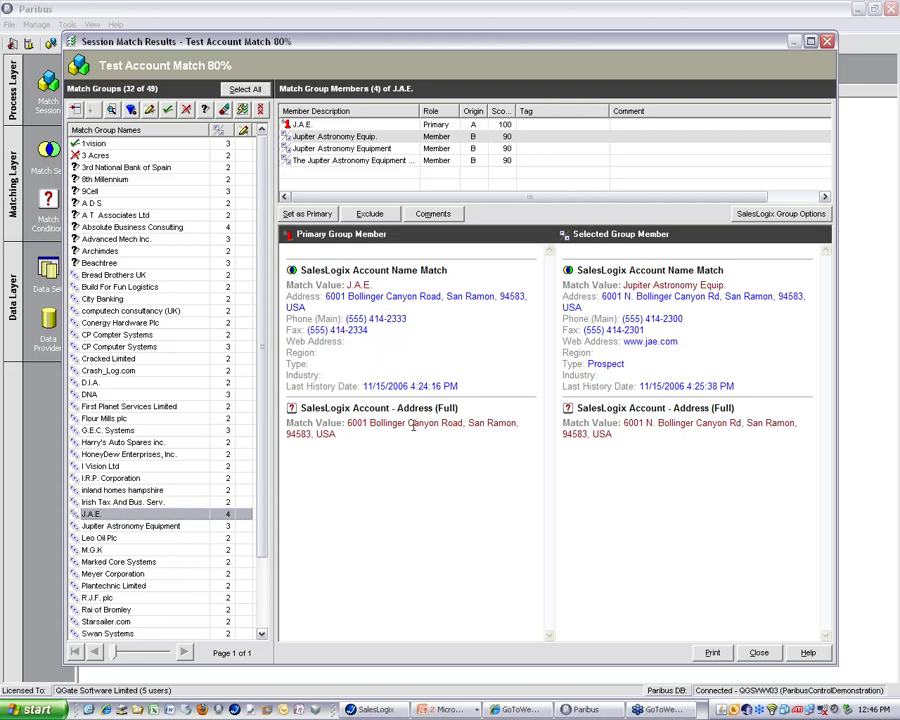
# Show the four J.A.E. group accounts in SalesLogix and page through to the fourth.
pyautogui.click(784, 216)
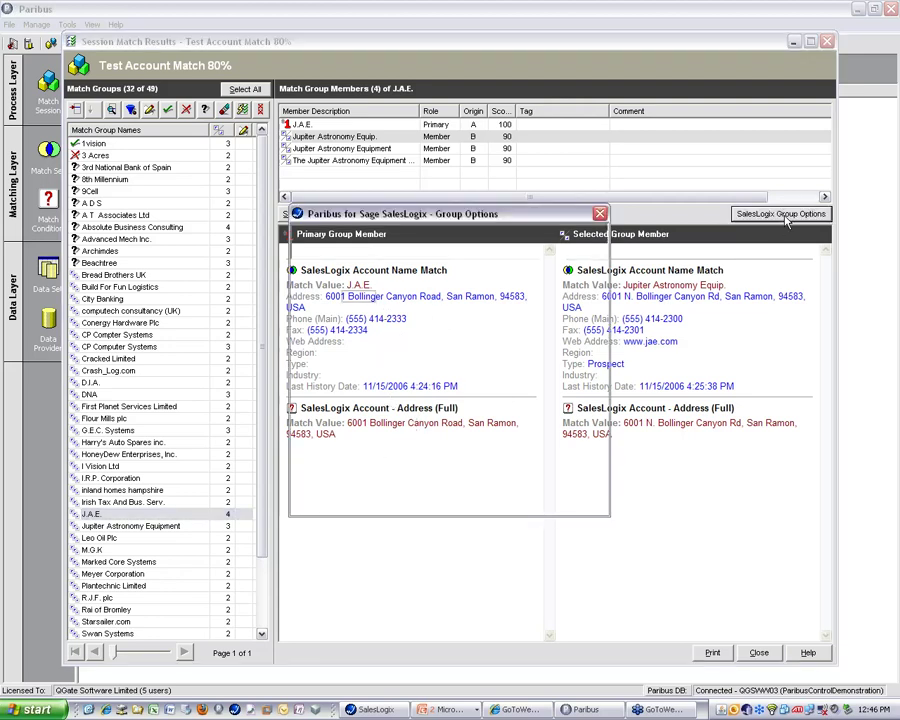
pyautogui.click(545, 461)
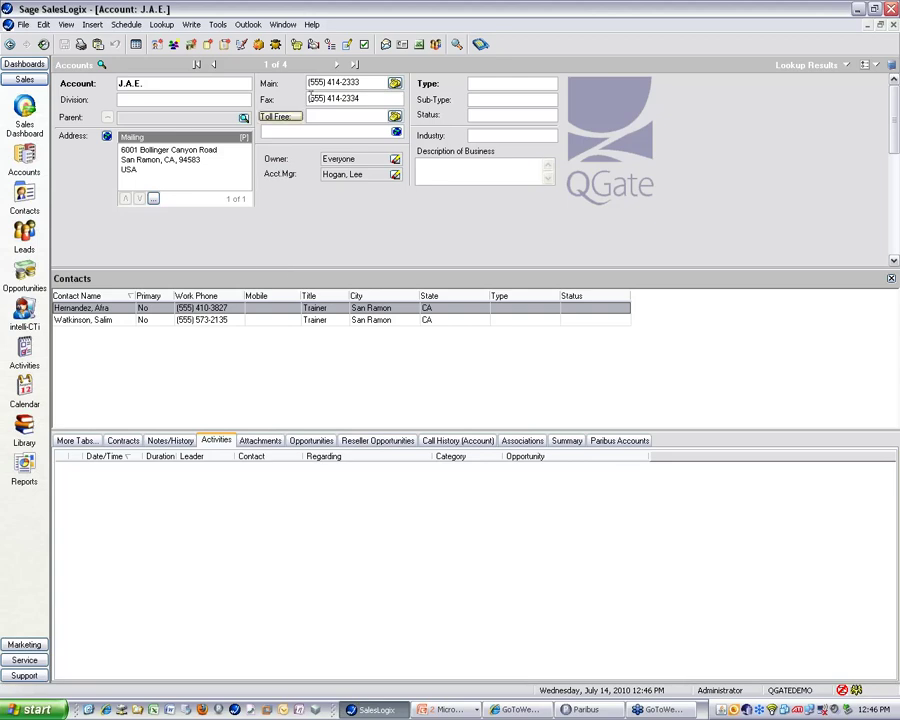
pyautogui.click(336, 64)
pyautogui.click(336, 64)
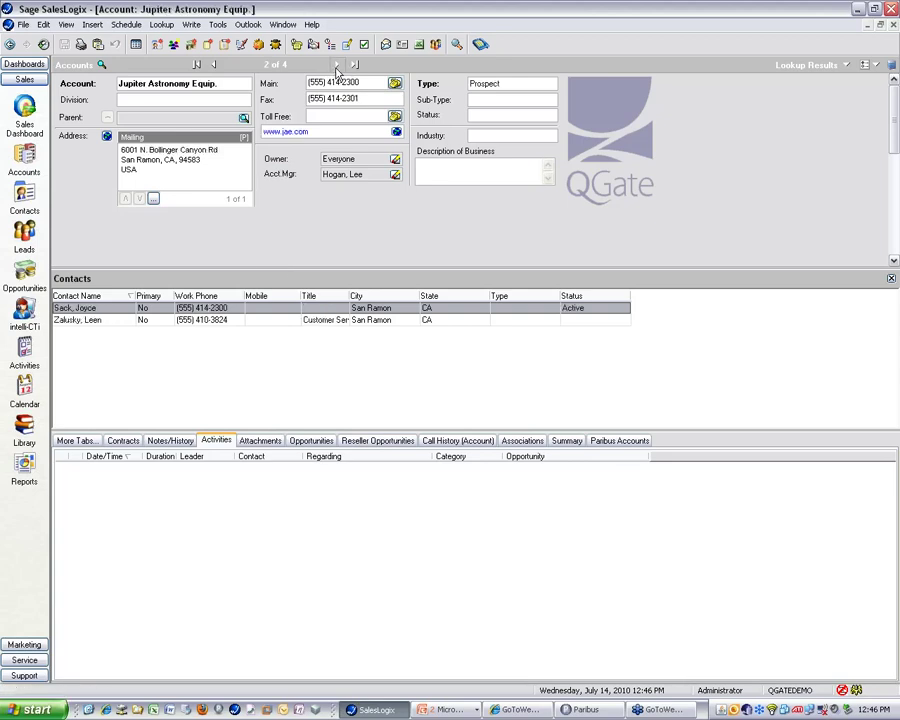
pyautogui.click(336, 64)
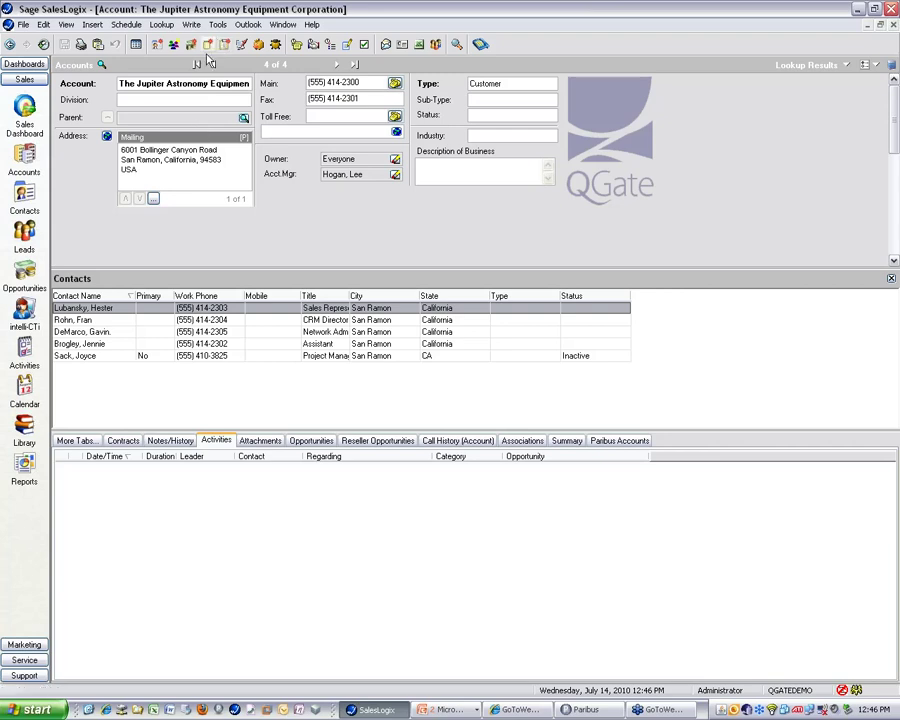
# Page back and forth among the accounts and view Jupiter Astronomy Equipment's notes and history.
pyautogui.click(213, 64)
pyautogui.click(213, 64)
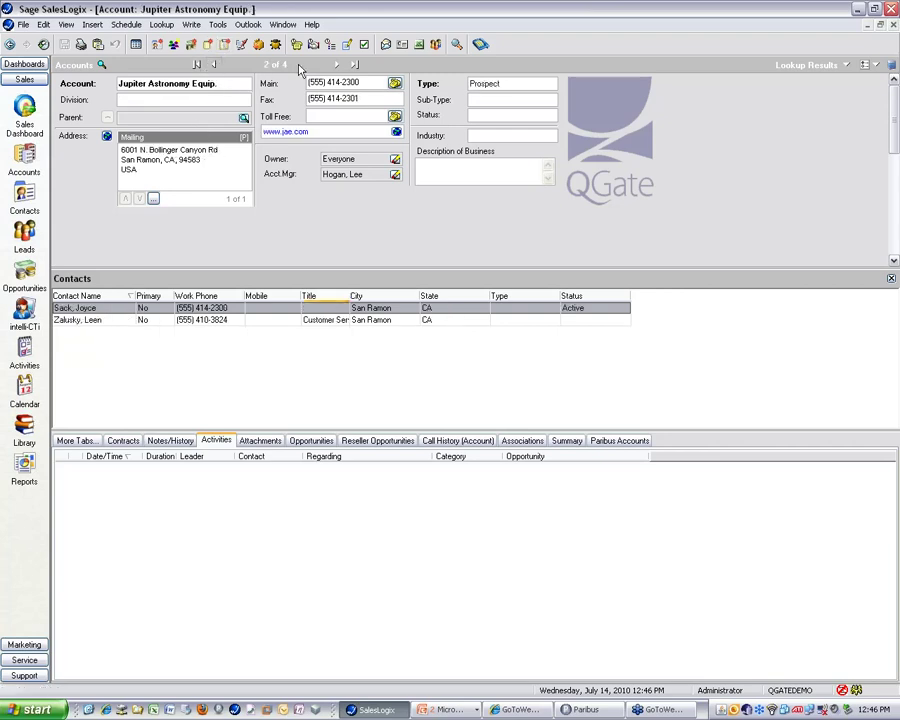
pyautogui.click(337, 66)
pyautogui.click(337, 66)
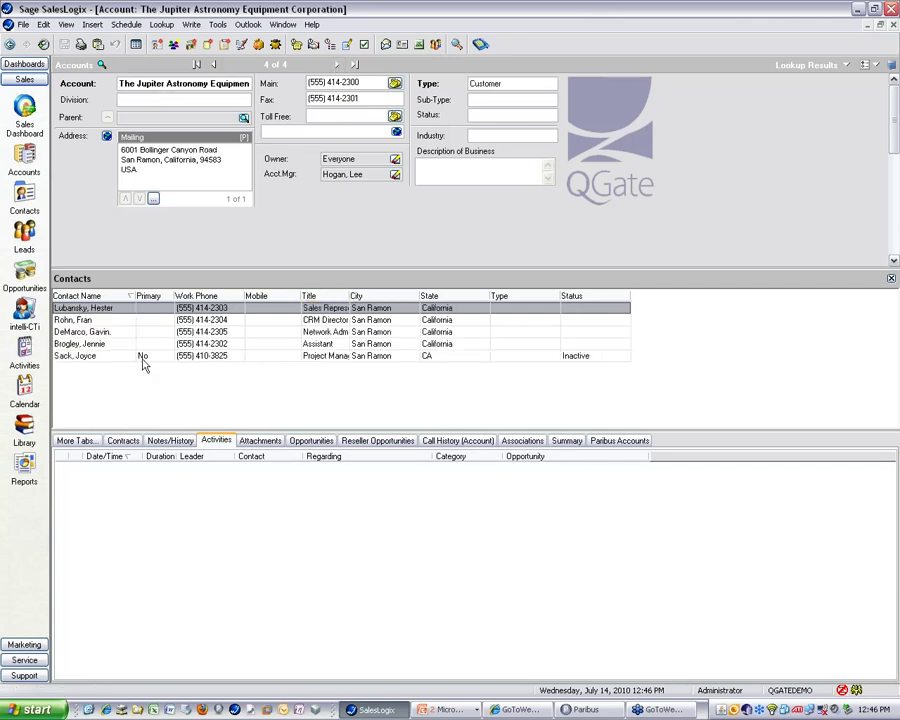
pyautogui.click(187, 442)
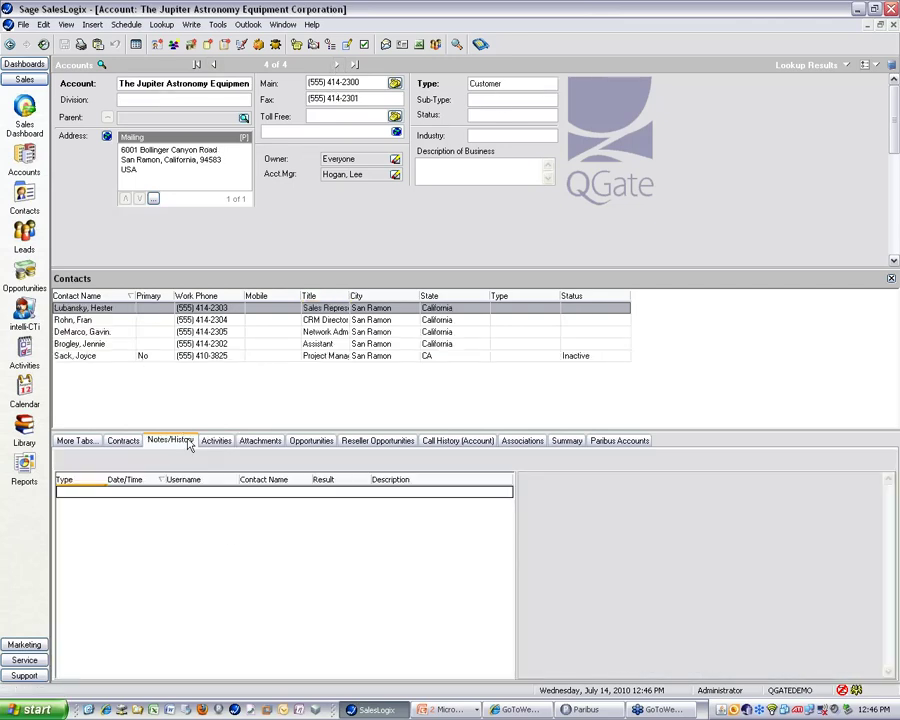
pyautogui.click(213, 64)
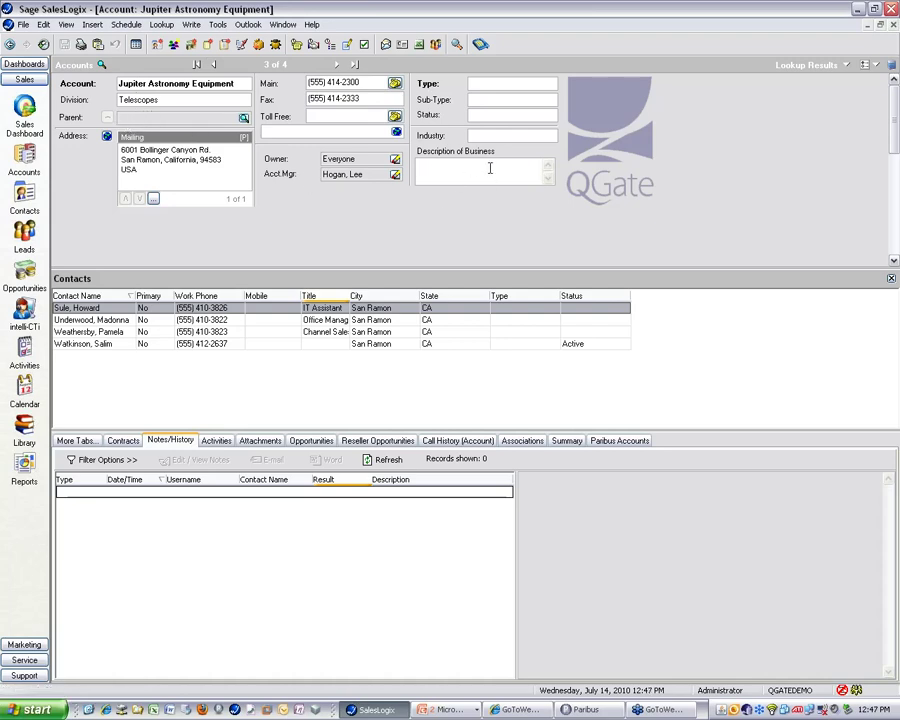
pyautogui.write('new description')
pyautogui.click(213, 64)
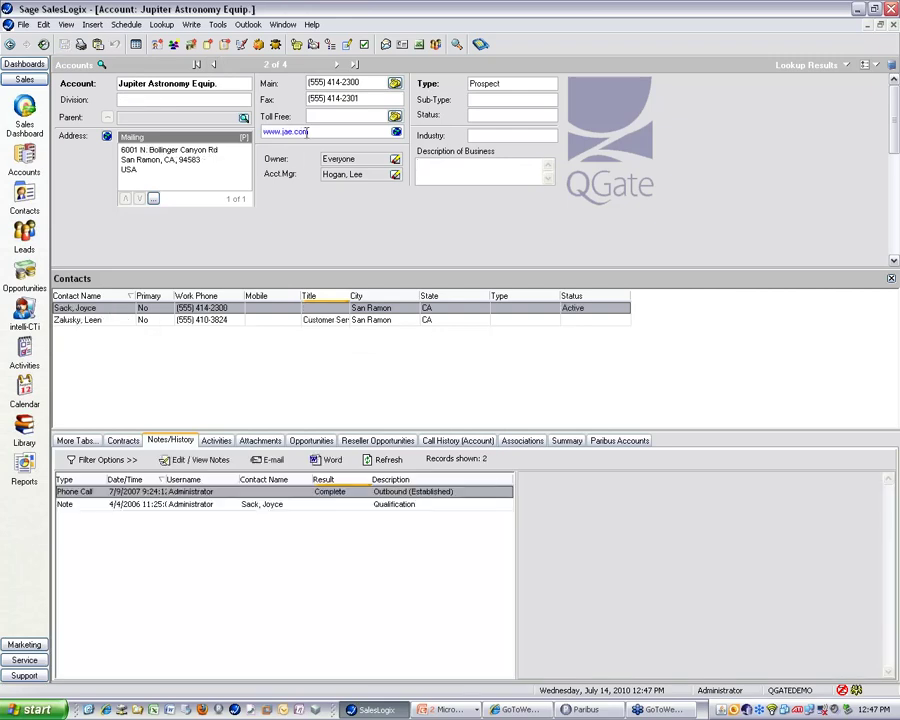
pyautogui.click(356, 116)
pyautogui.write('8002222222')
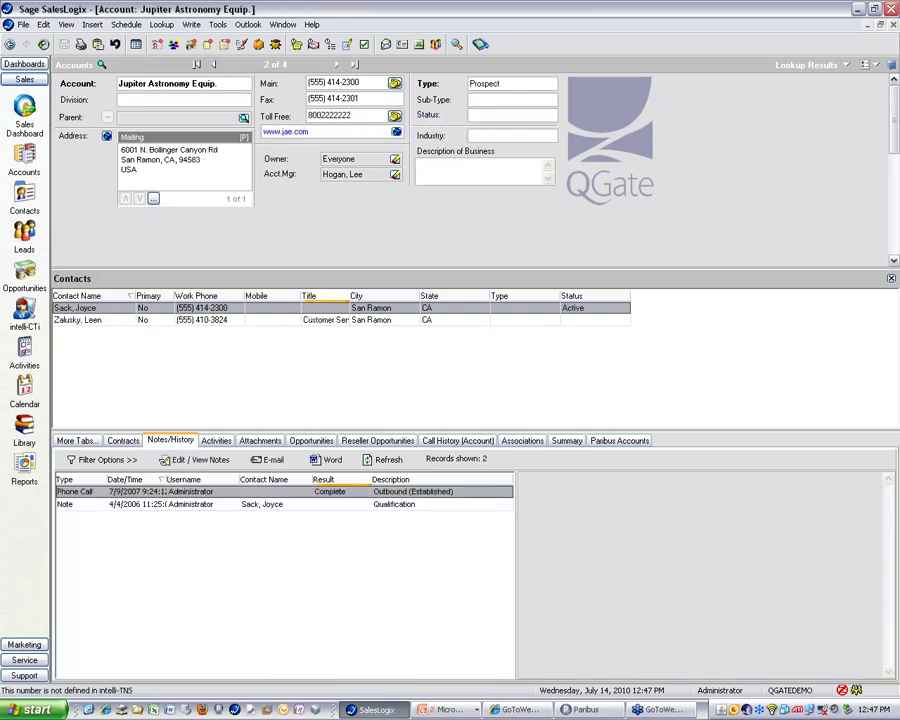
pyautogui.press('Tab')
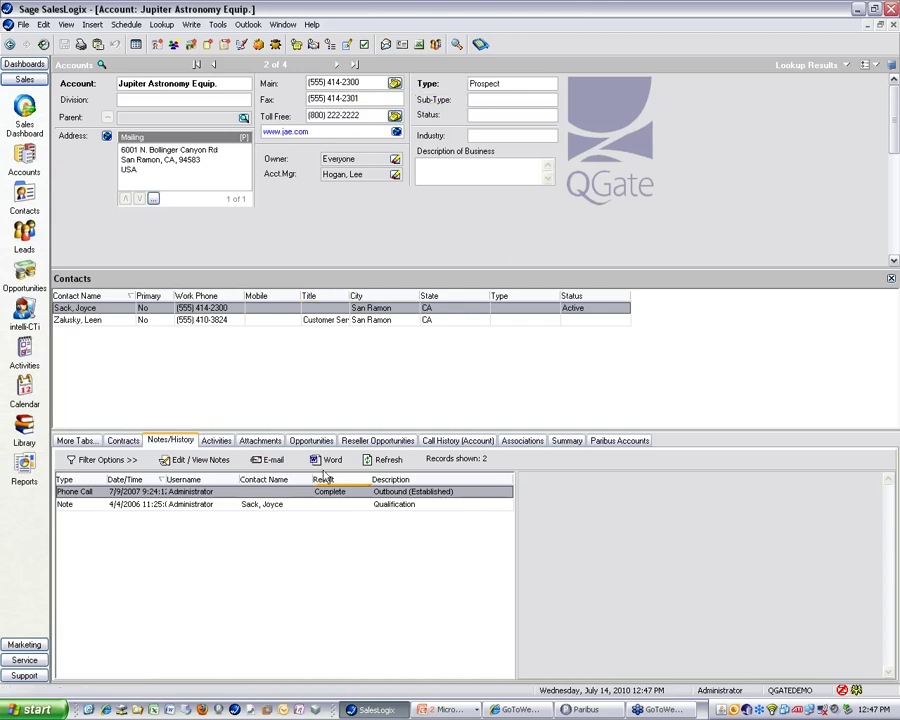
pyautogui.click(214, 65)
pyautogui.click(348, 117)
pyautogui.write('8880000000')
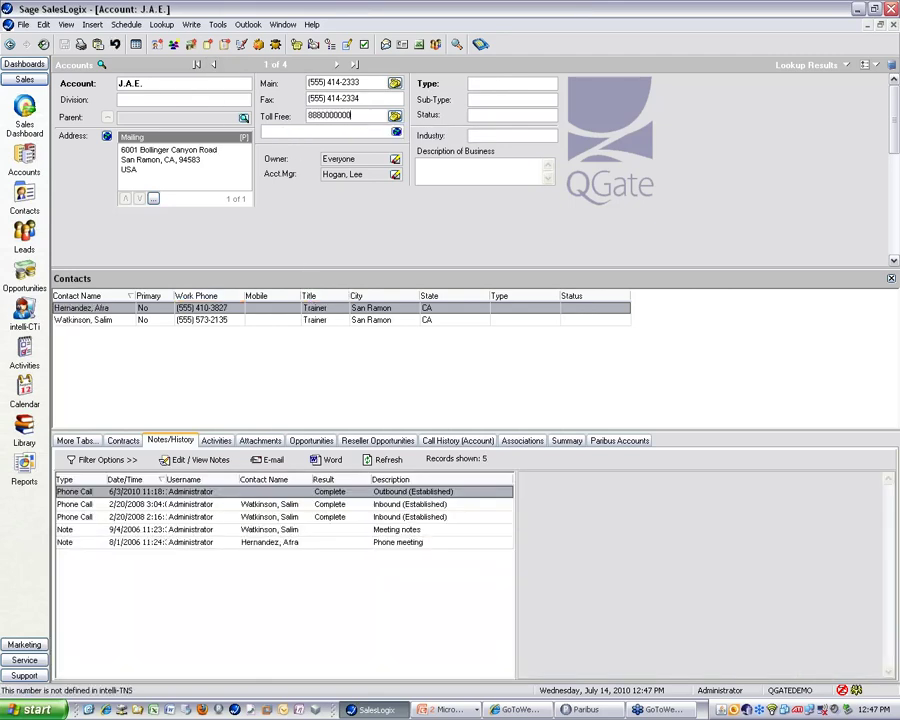
pyautogui.press('Tab')
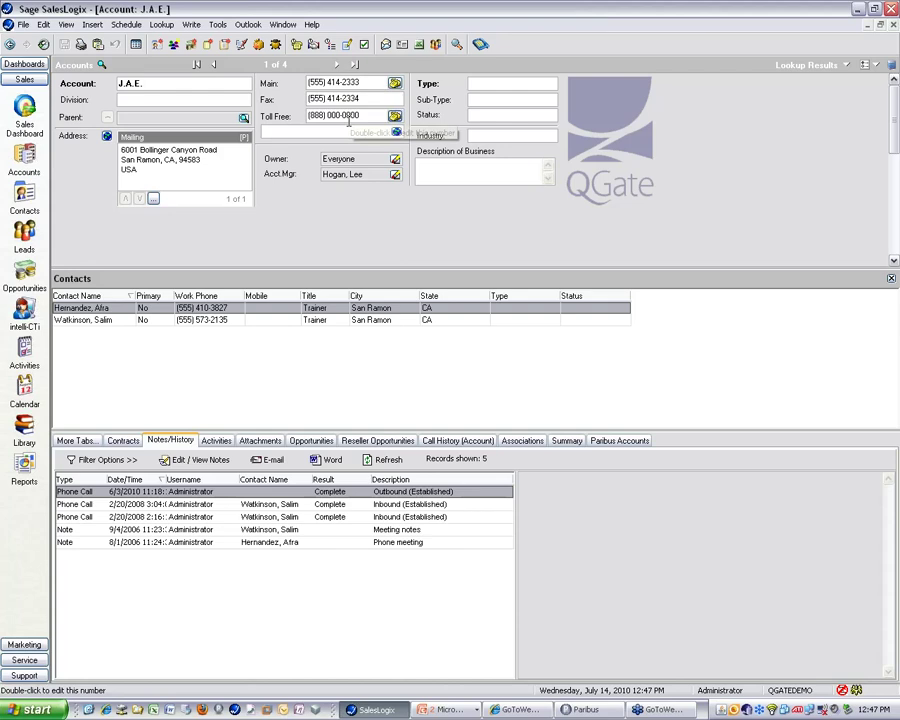
pyautogui.click(340, 64)
pyautogui.click(343, 64)
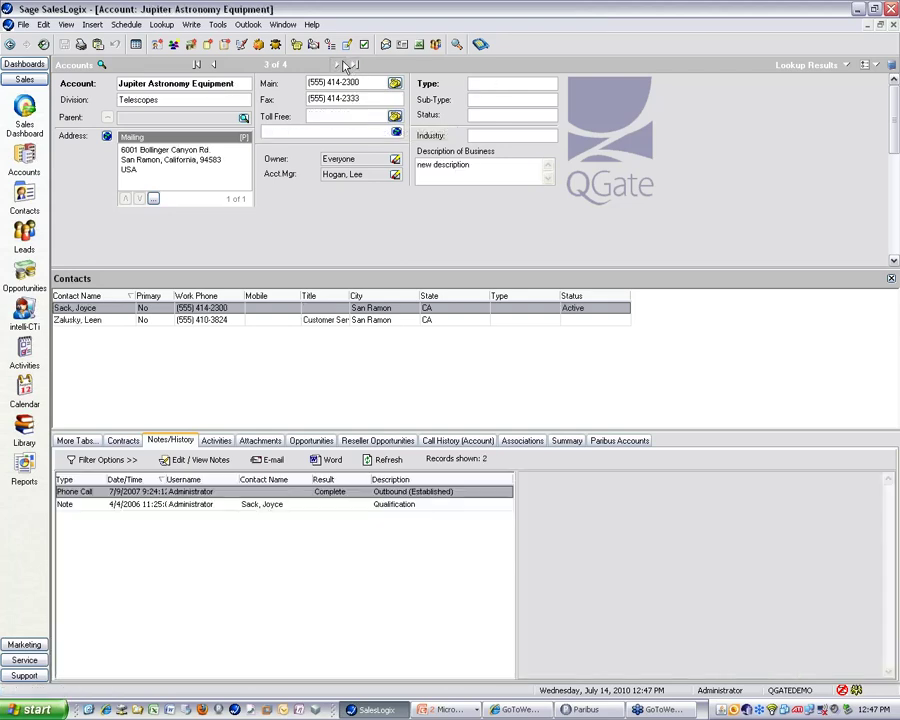
pyautogui.click(343, 64)
# Select all four Jupiter Astronomy accounts in List View, preview Merge Records, then cancel.
pyautogui.click(97, 44)
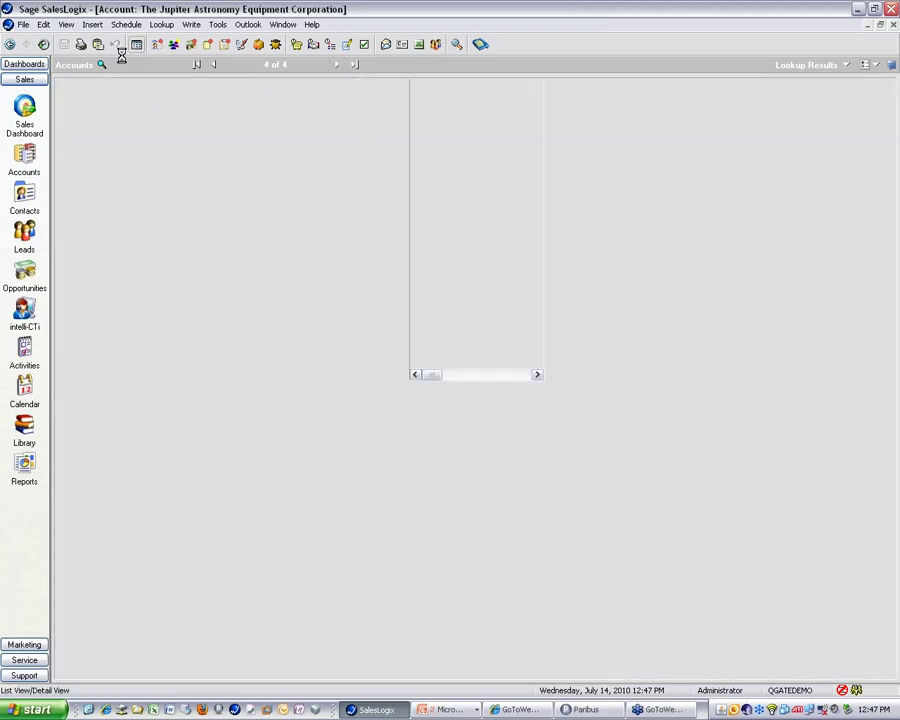
pyautogui.keyDown('shift'); pyautogui.click(159, 114); pyautogui.keyUp('shift')
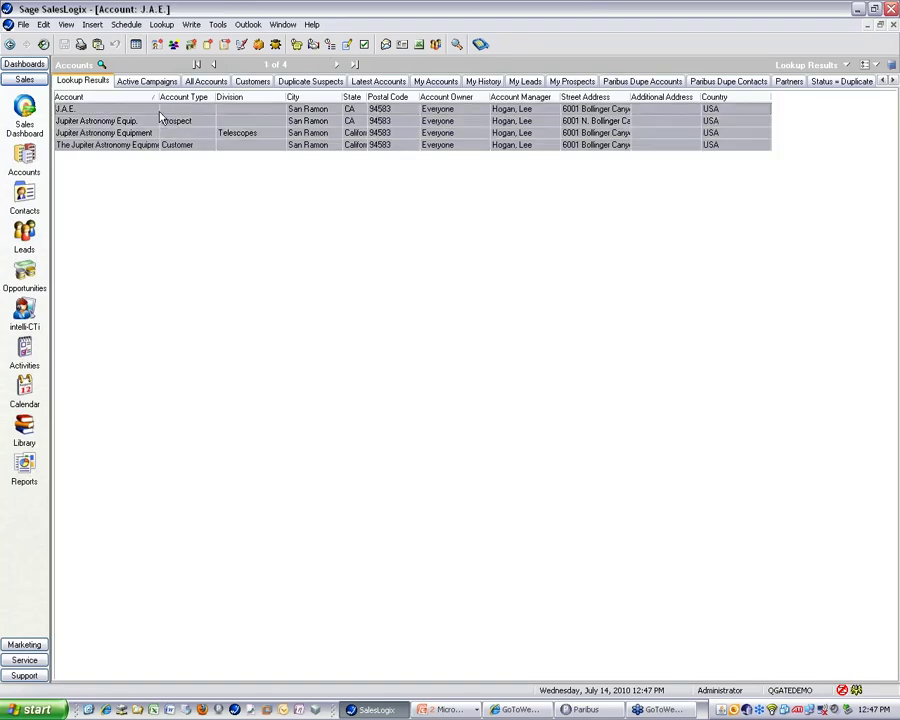
pyautogui.rightClick(159, 132)
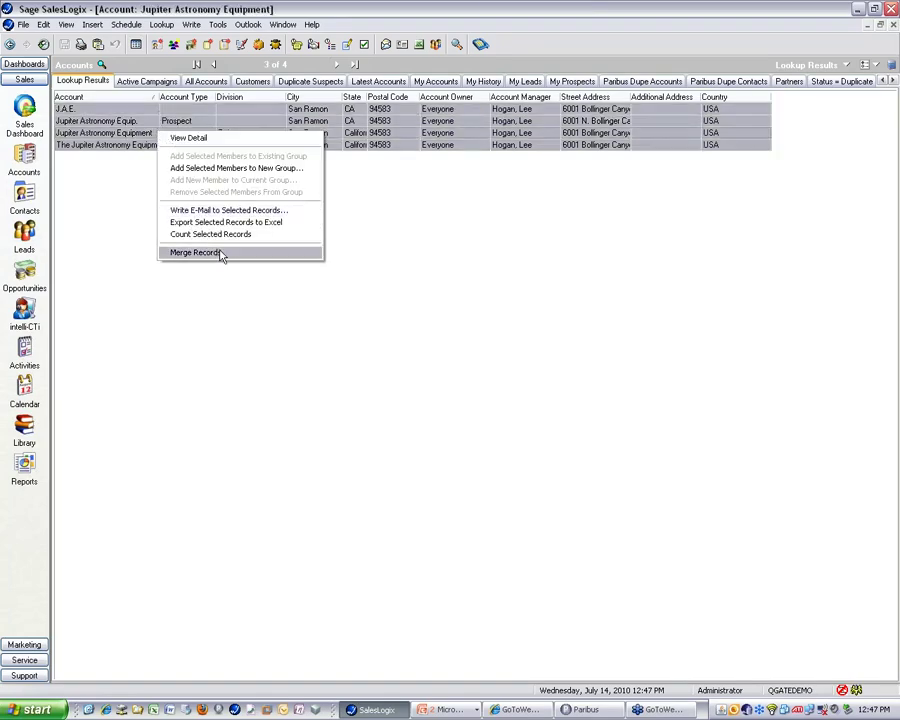
pyautogui.click(220, 254)
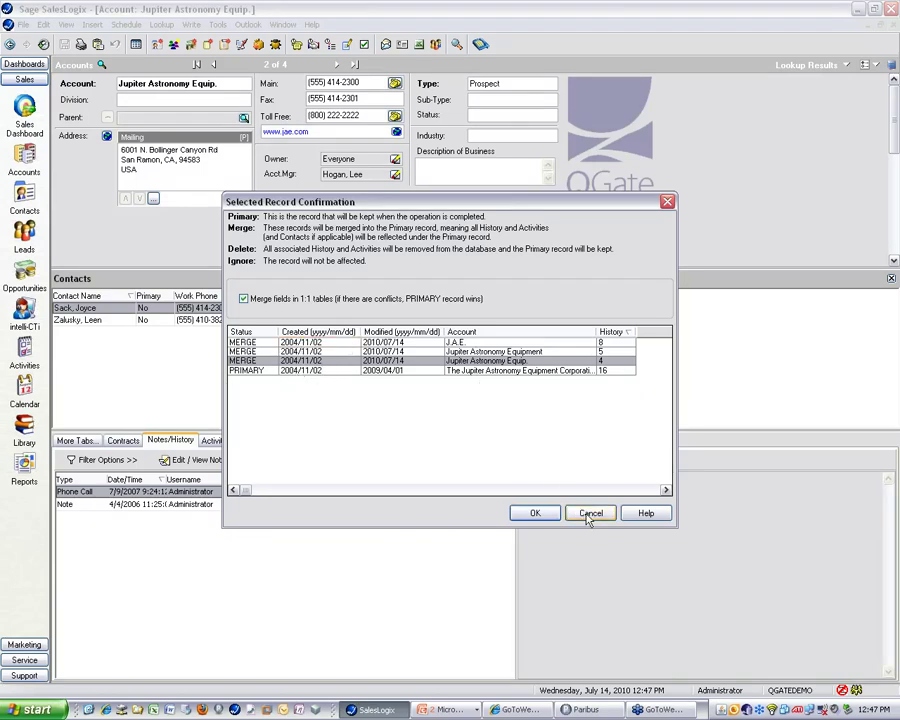
pyautogui.click(535, 514)
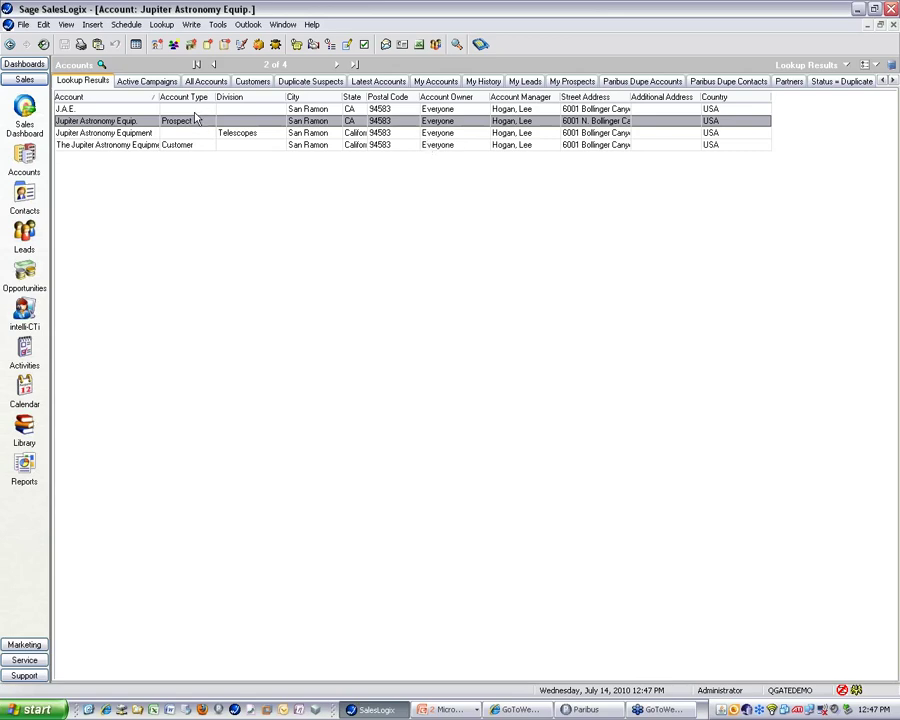
# Return to Detail View on The Jupiter Astronomy Equipment Corporation account, then switch back to Paribus.
pyautogui.click(136, 46)
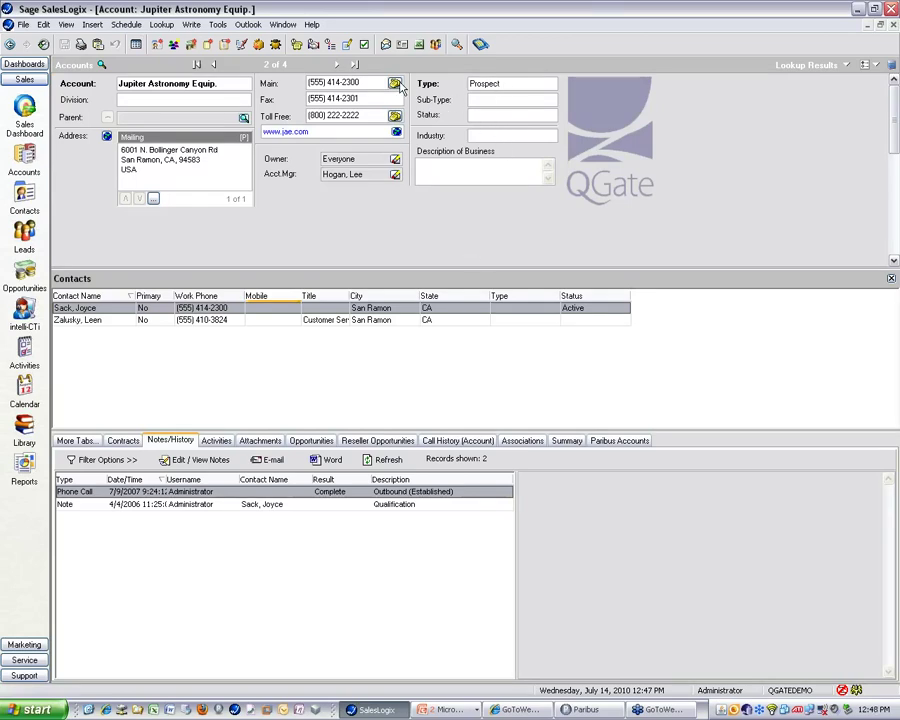
pyautogui.click(338, 65)
pyautogui.click(338, 65)
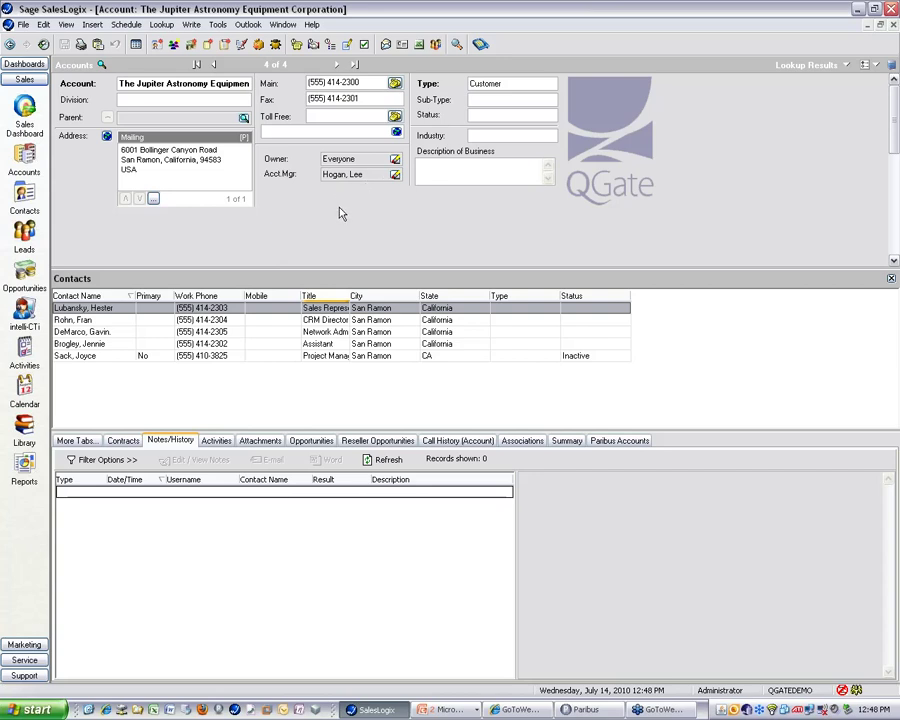
pyautogui.click(590, 710)
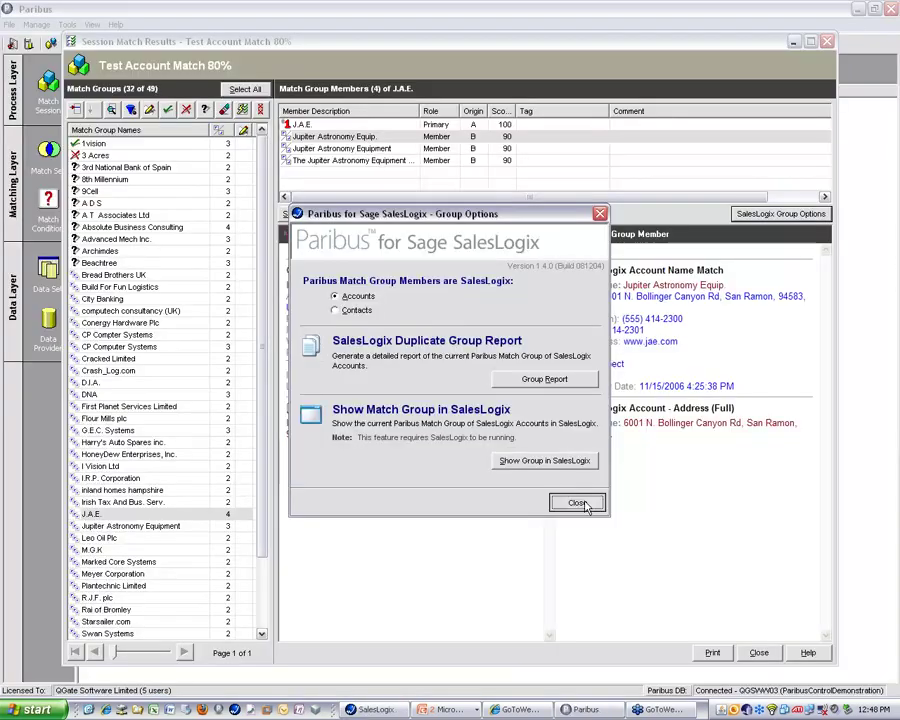
# Set The Jupiter Astronomy Equipment Corporation as J.A.E.'s primary, compare the other members, and close.
pyautogui.click(626, 500)
pyautogui.click(352, 161)
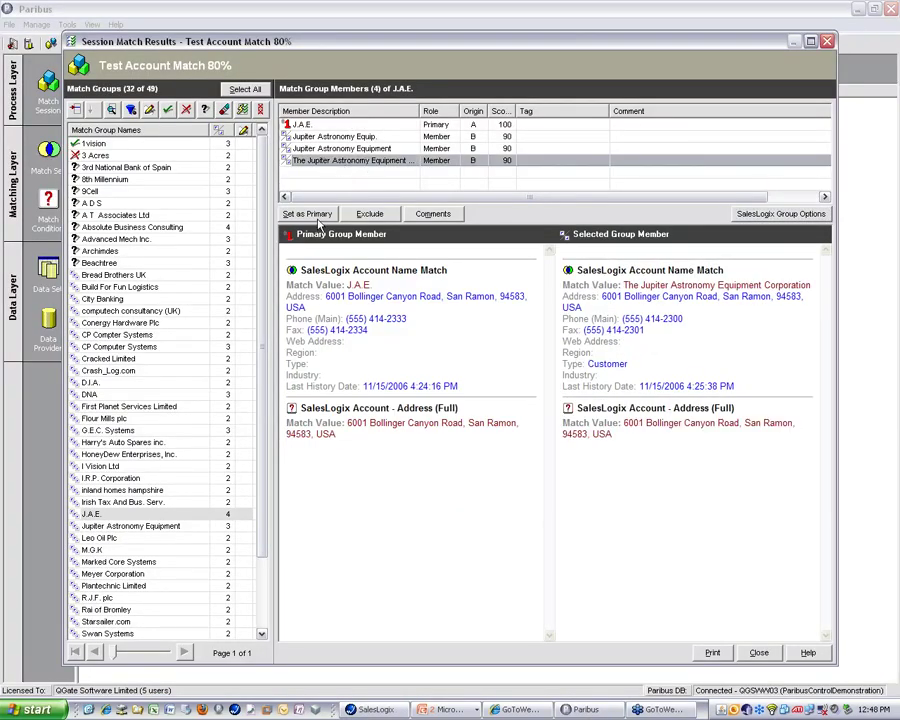
pyautogui.click(307, 214)
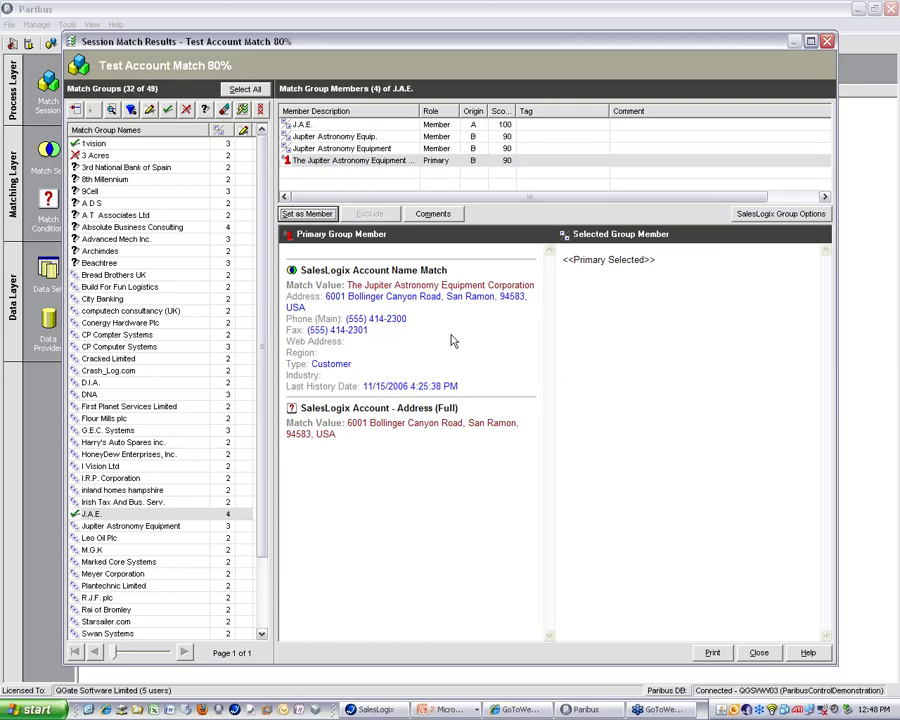
pyautogui.click(325, 124)
pyautogui.click(340, 138)
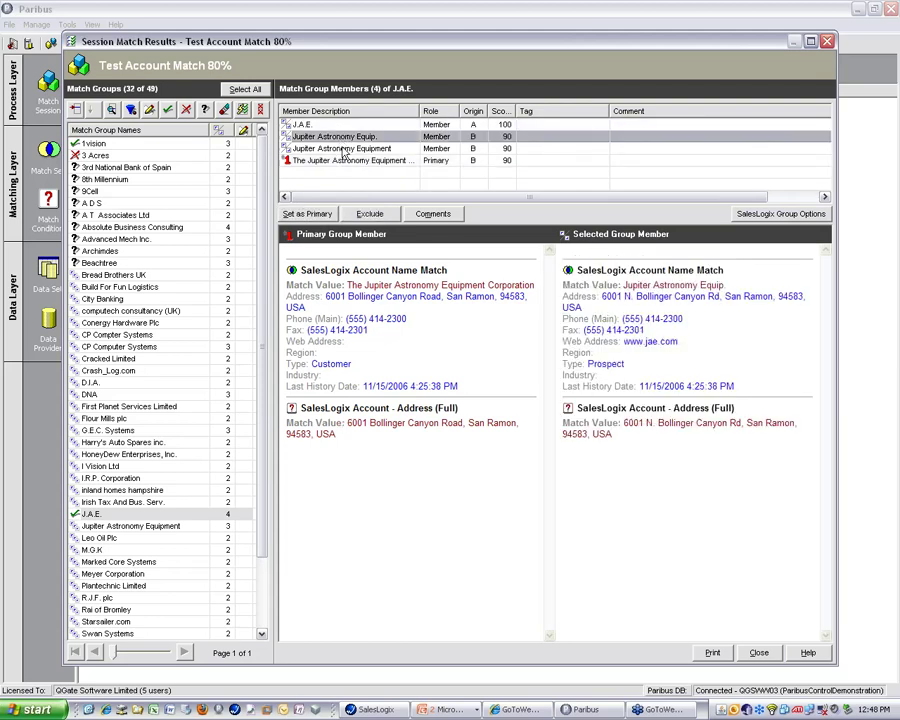
pyautogui.click(345, 148)
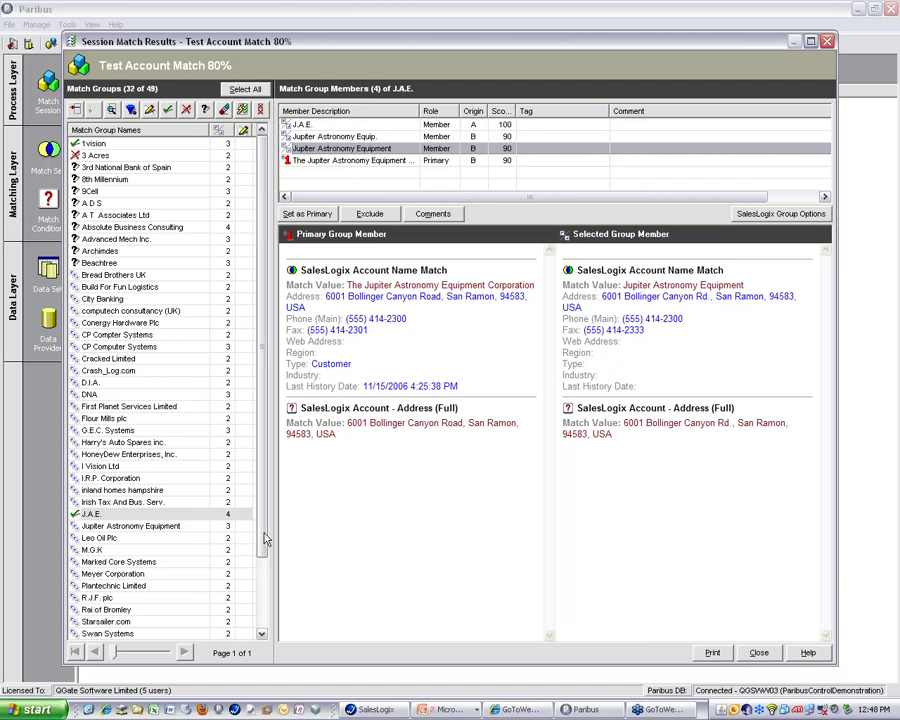
pyautogui.click(759, 652)
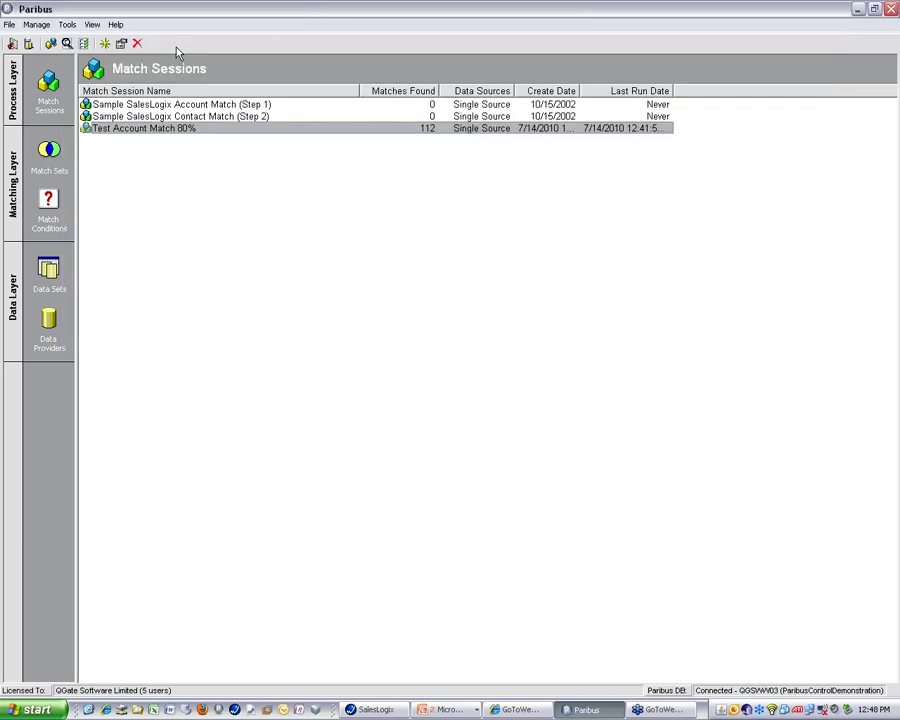
# Launch Paribus for Sage SalesLogix from Tools > Plugins and connect to the QGATEDEMO database.
pyautogui.click(66, 24)
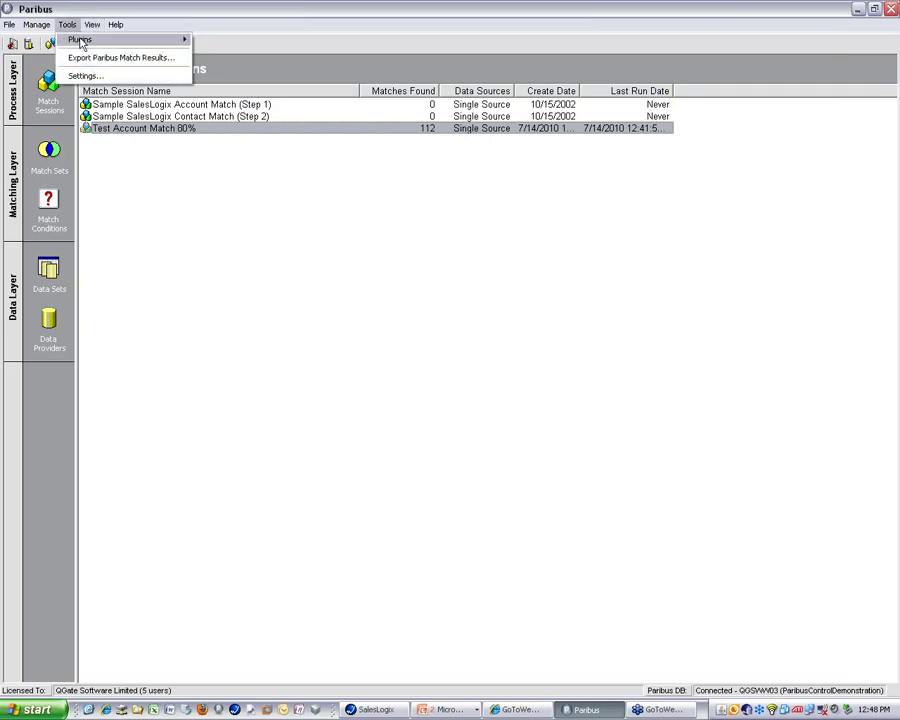
pyautogui.moveTo(81, 43)
pyautogui.click(224, 63)
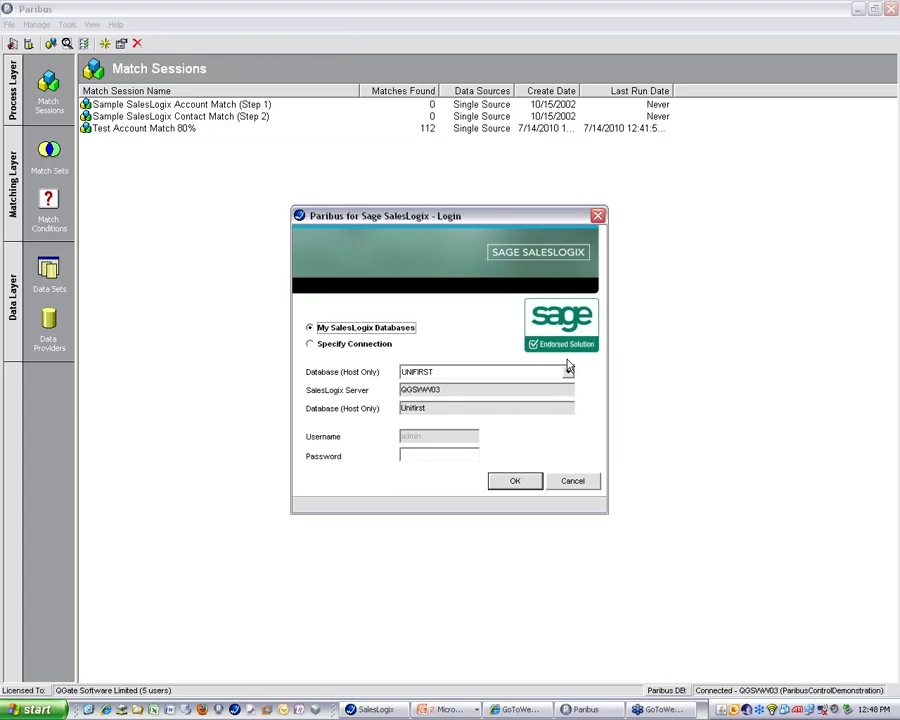
pyautogui.click(567, 370)
pyautogui.click(486, 395)
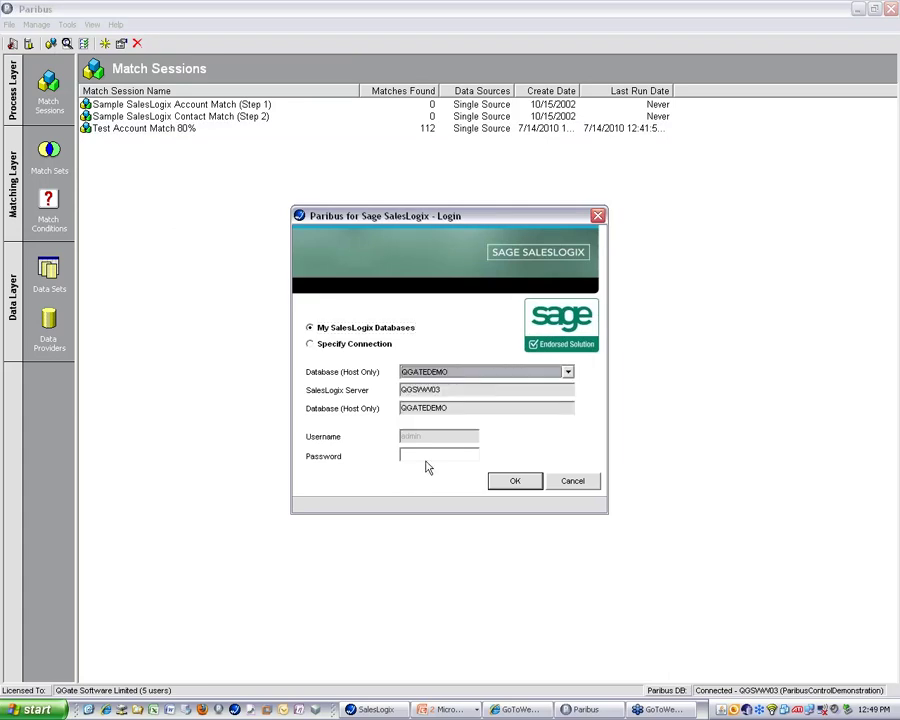
pyautogui.click(514, 484)
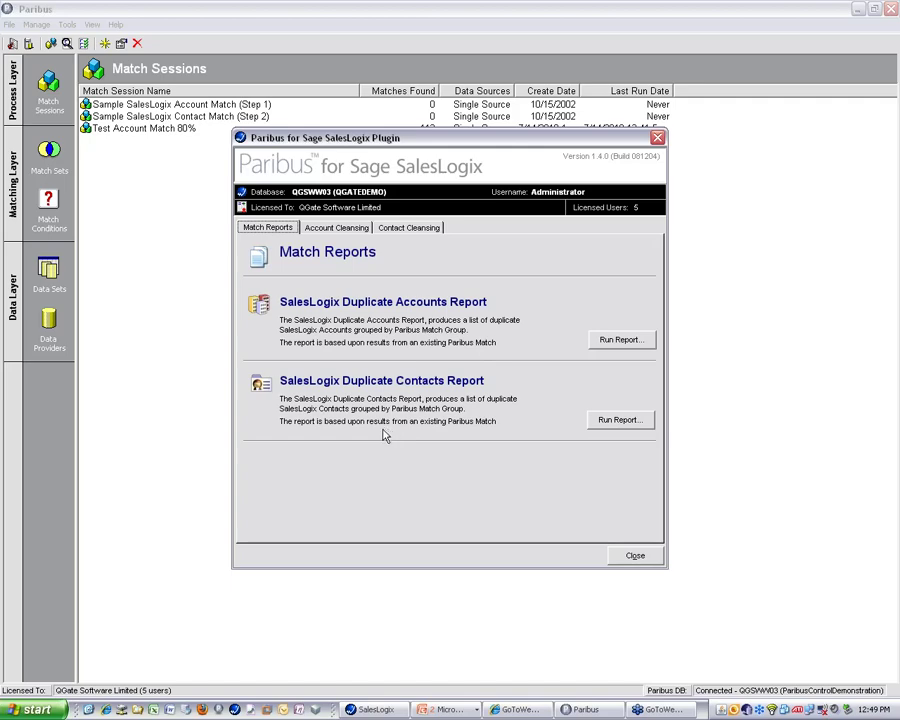
# Open the account merge rules and view the rules for associated account tables.
pyautogui.click(345, 227)
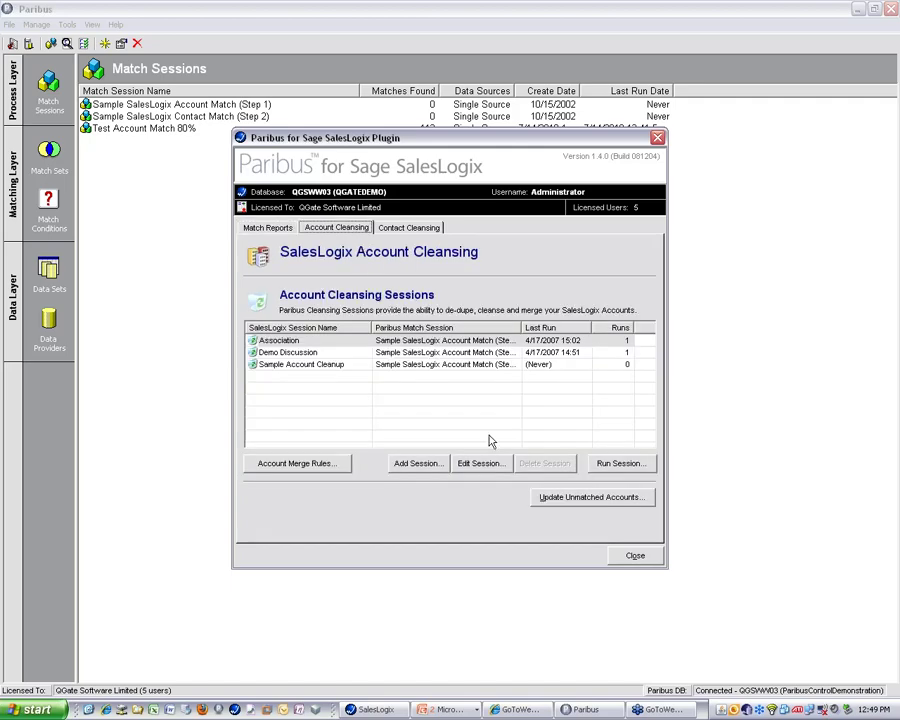
pyautogui.click(298, 464)
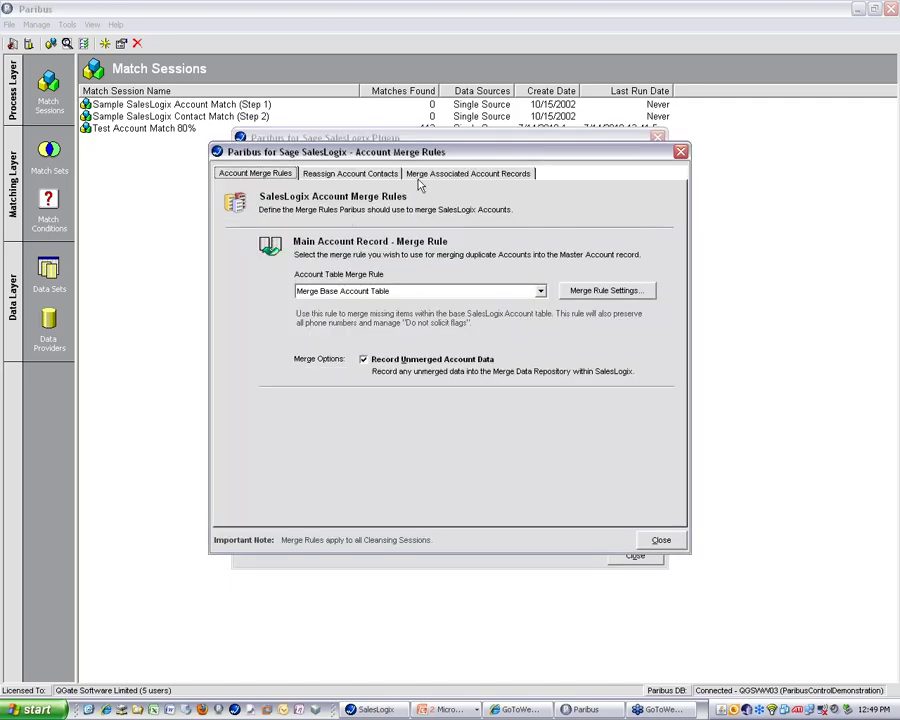
pyautogui.click(435, 175)
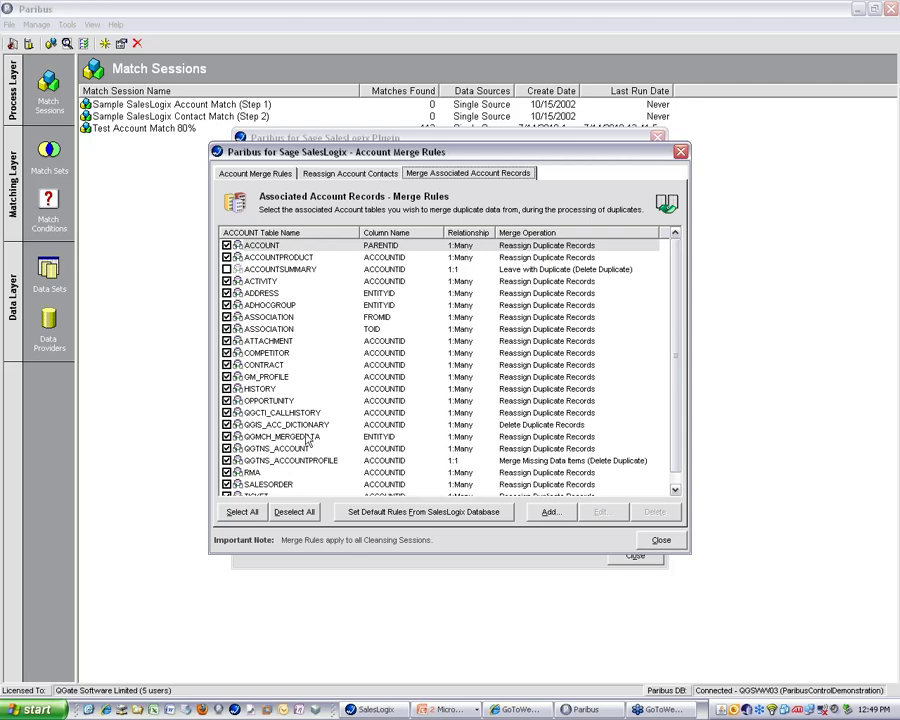
# Check the contact reassignment and contact merge rules, then close the account merge rules.
pyautogui.click(340, 173)
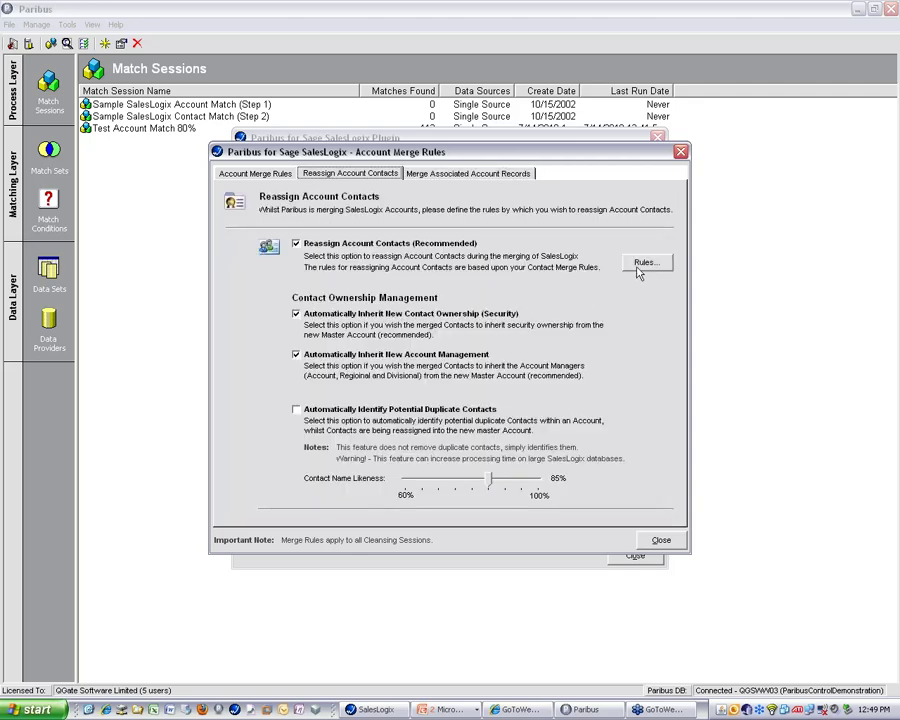
pyautogui.click(640, 316)
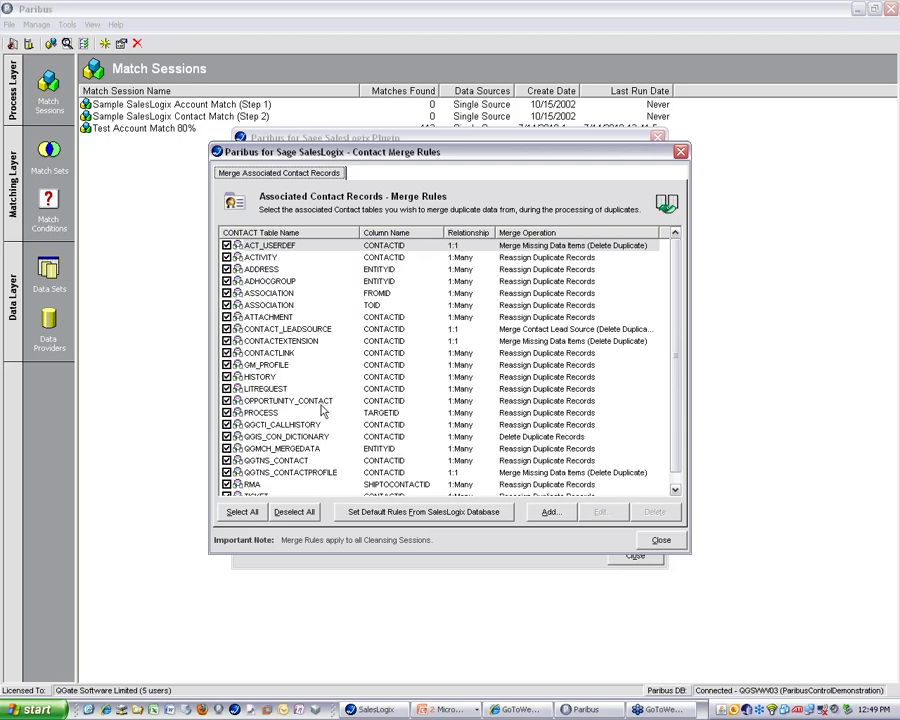
pyautogui.click(661, 540)
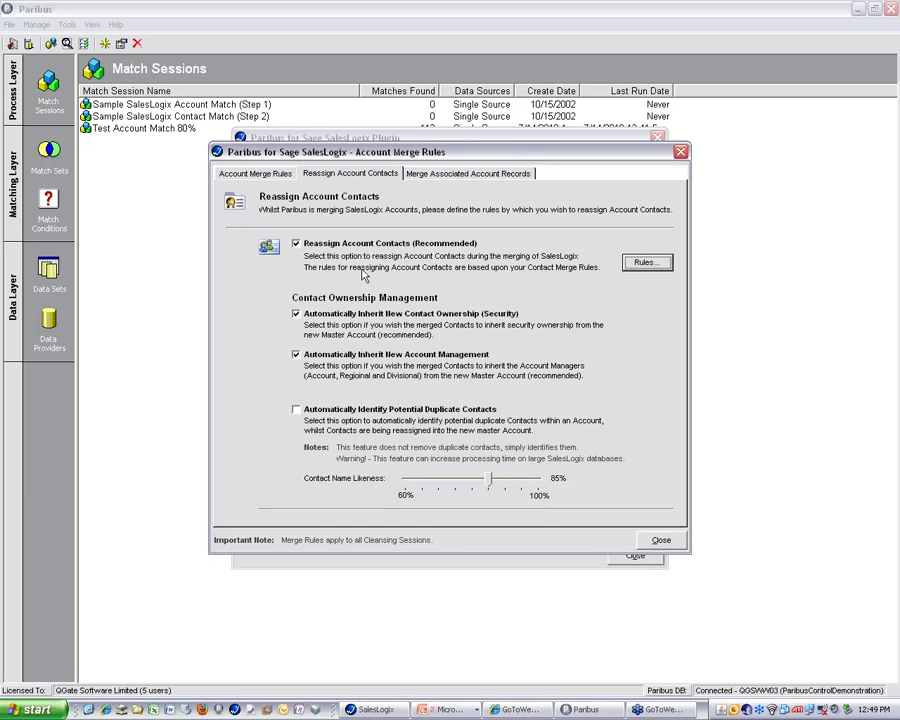
pyautogui.click(268, 174)
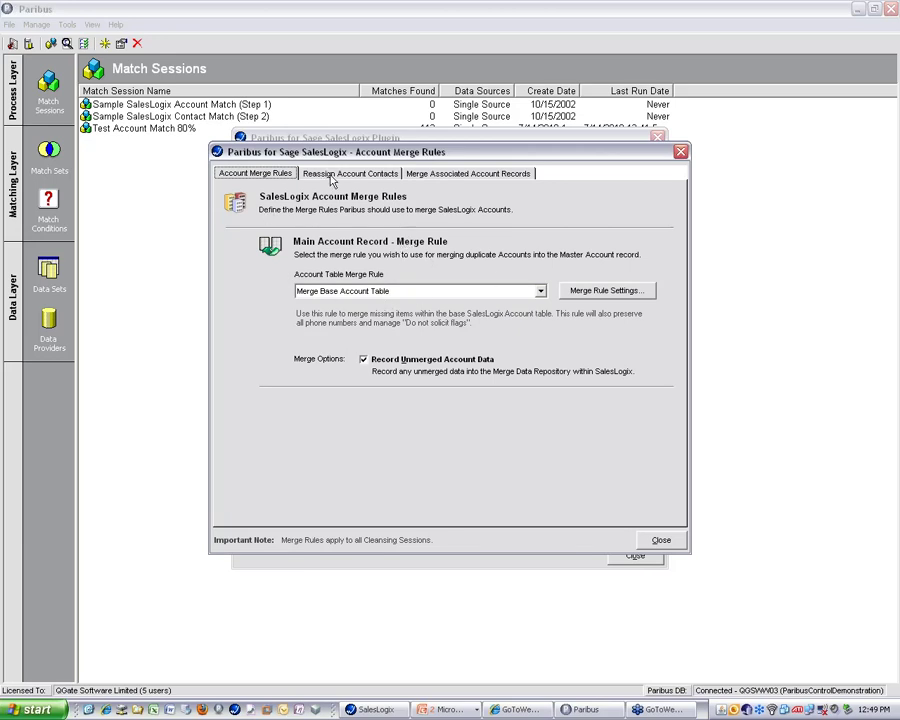
pyautogui.click(335, 175)
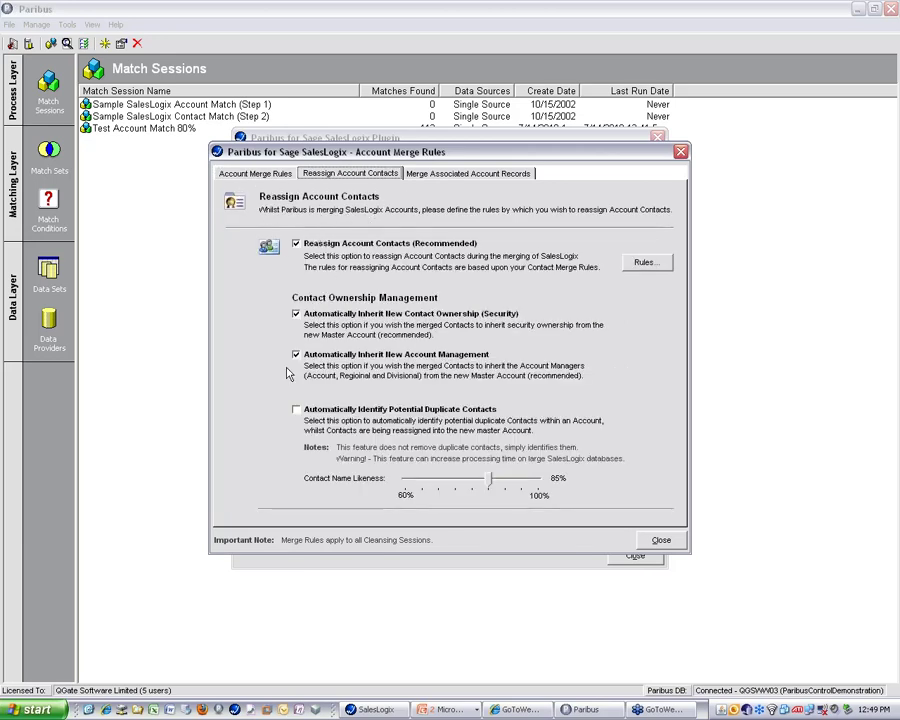
pyautogui.click(658, 541)
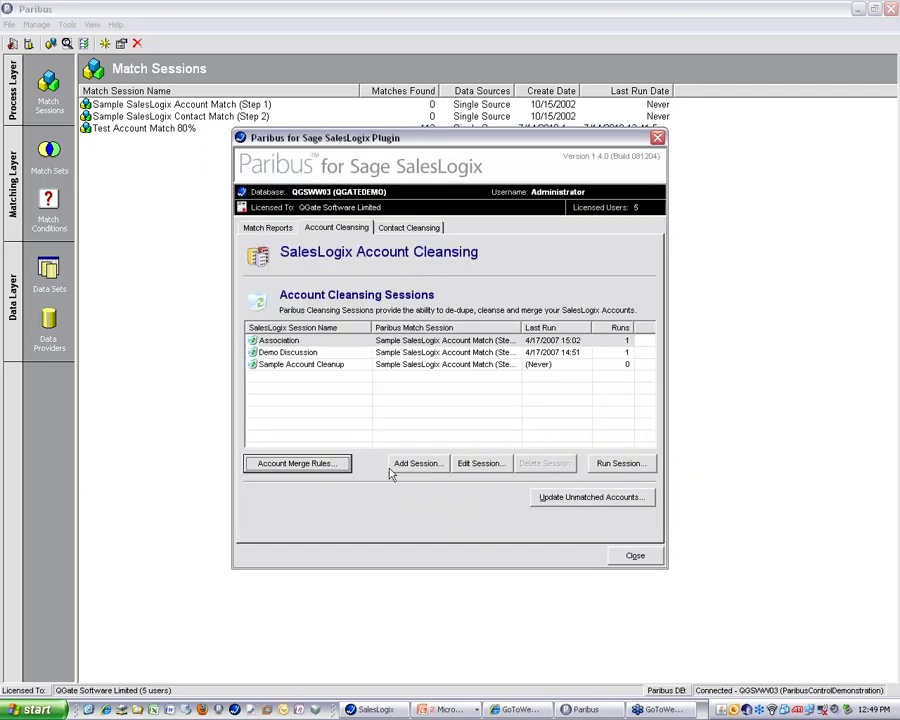
# Start a new account cleansing session based on the Test Account Match 80% match session.
pyautogui.click(424, 463)
pyautogui.click(345, 168)
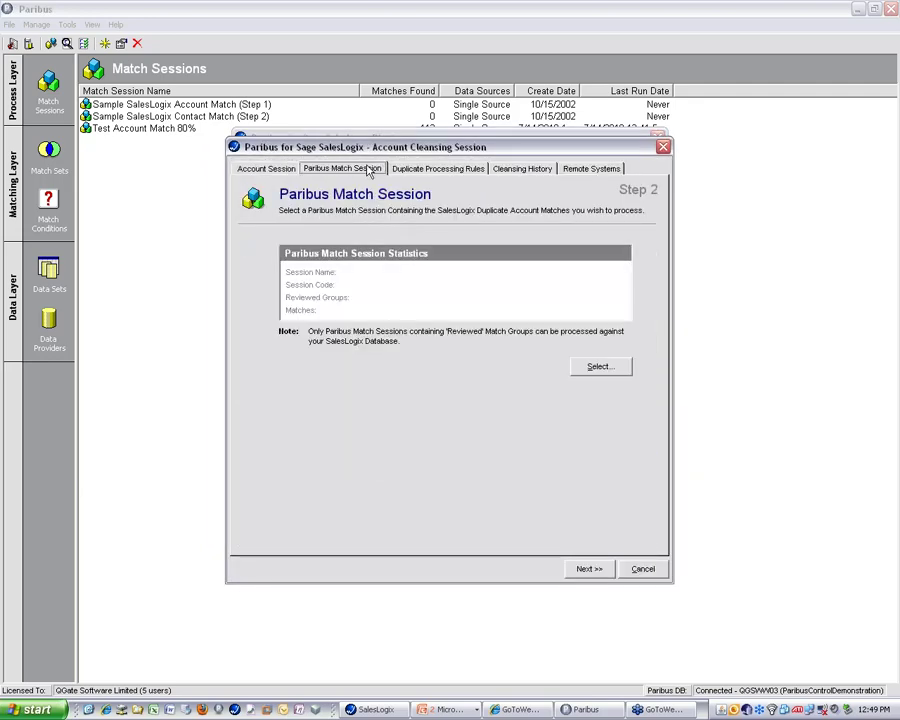
pyautogui.click(588, 367)
pyautogui.click(277, 246)
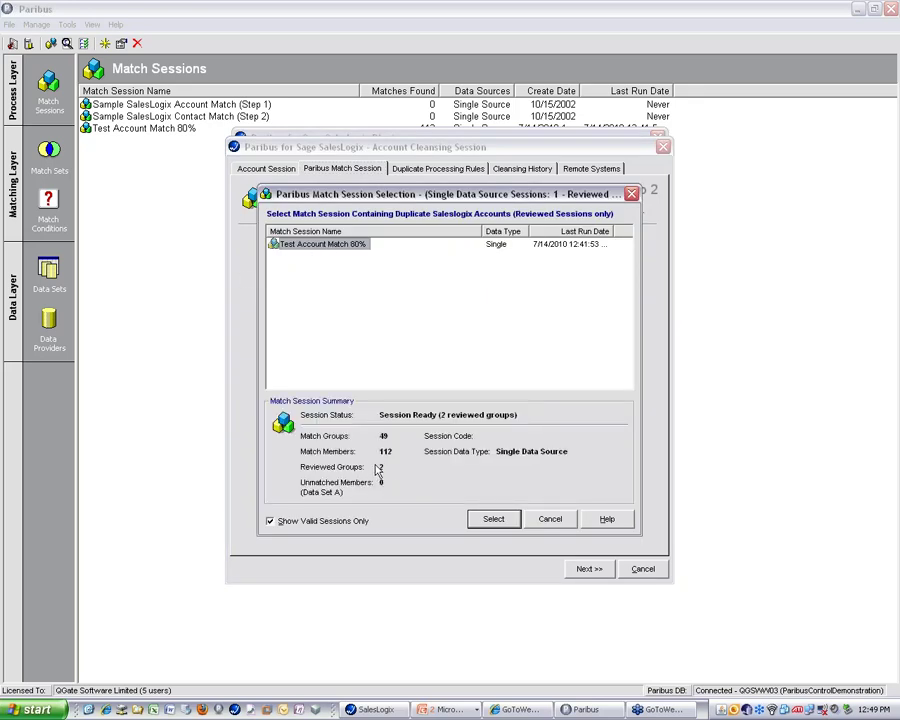
pyautogui.click(494, 519)
# Set the session to keep and hide duplicates, record history, skip remote sync, and save.
pyautogui.click(398, 169)
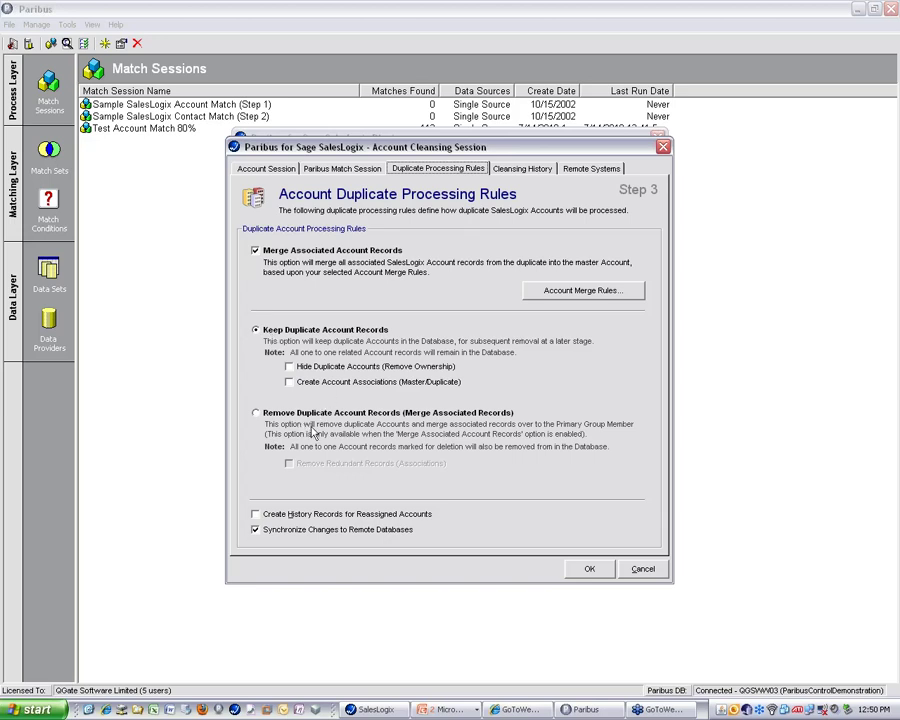
pyautogui.click(256, 514)
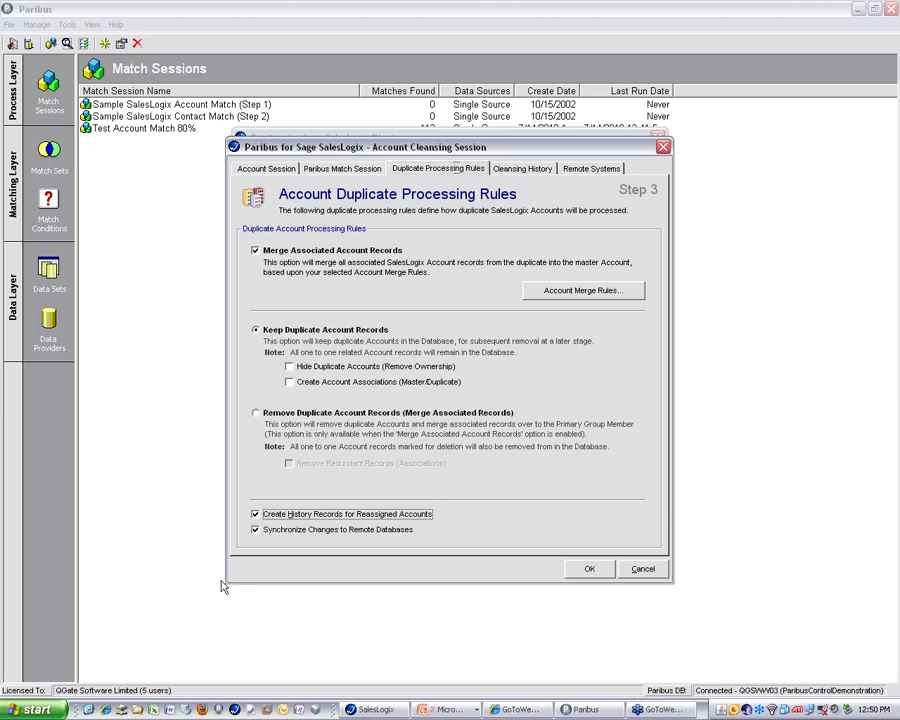
pyautogui.click(256, 531)
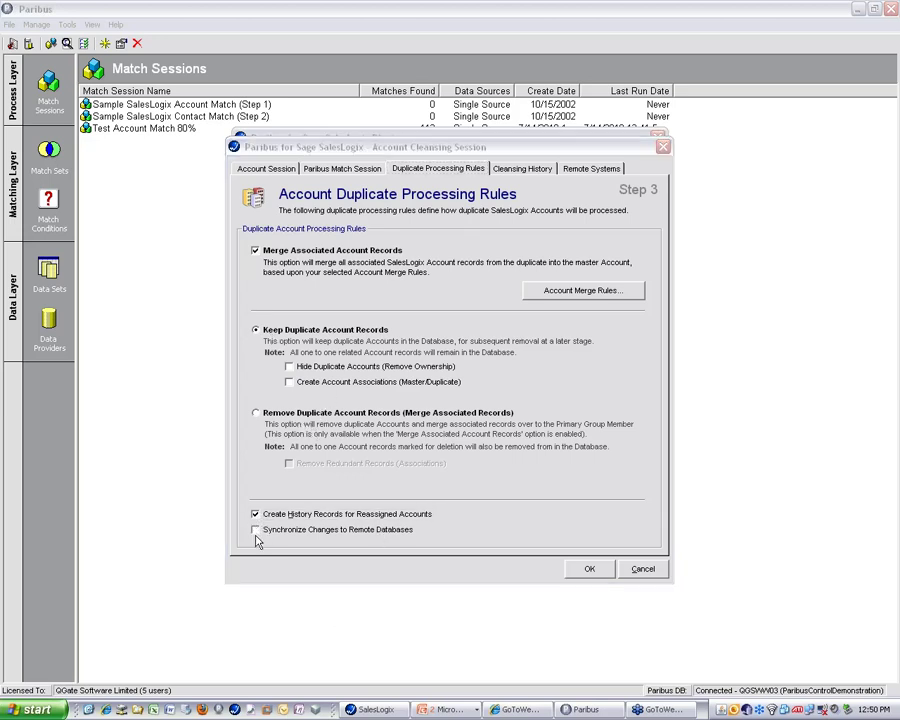
pyautogui.click(424, 449)
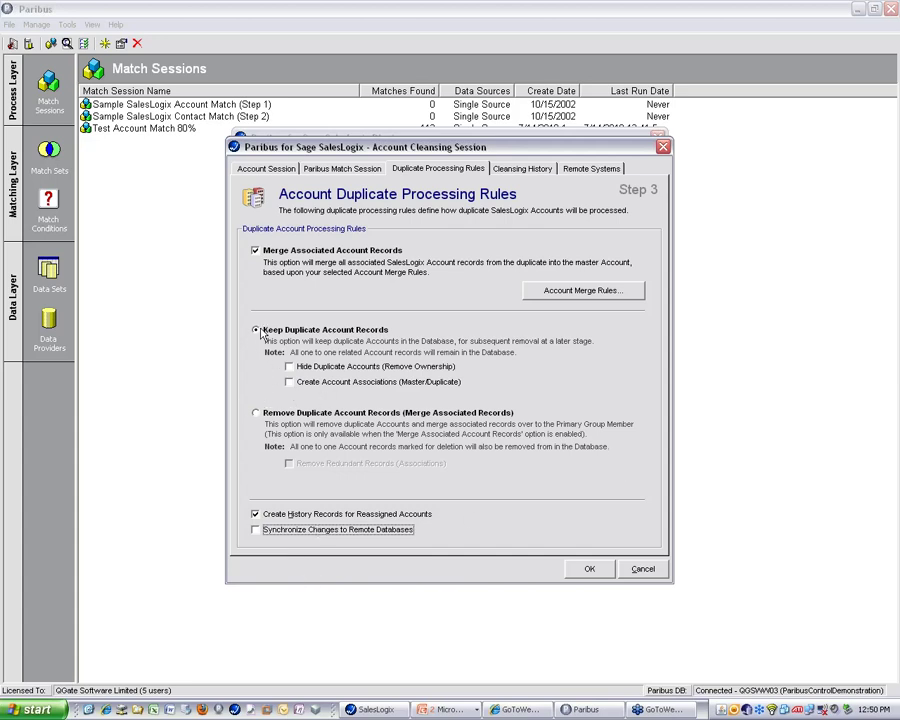
pyautogui.click(256, 413)
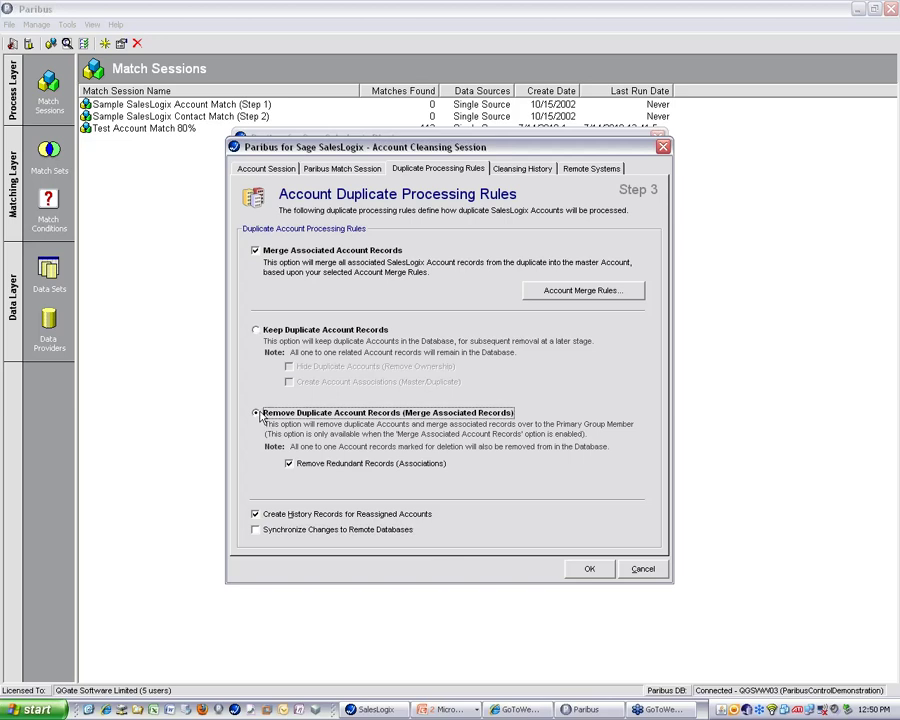
pyautogui.click(256, 330)
pyautogui.click(289, 367)
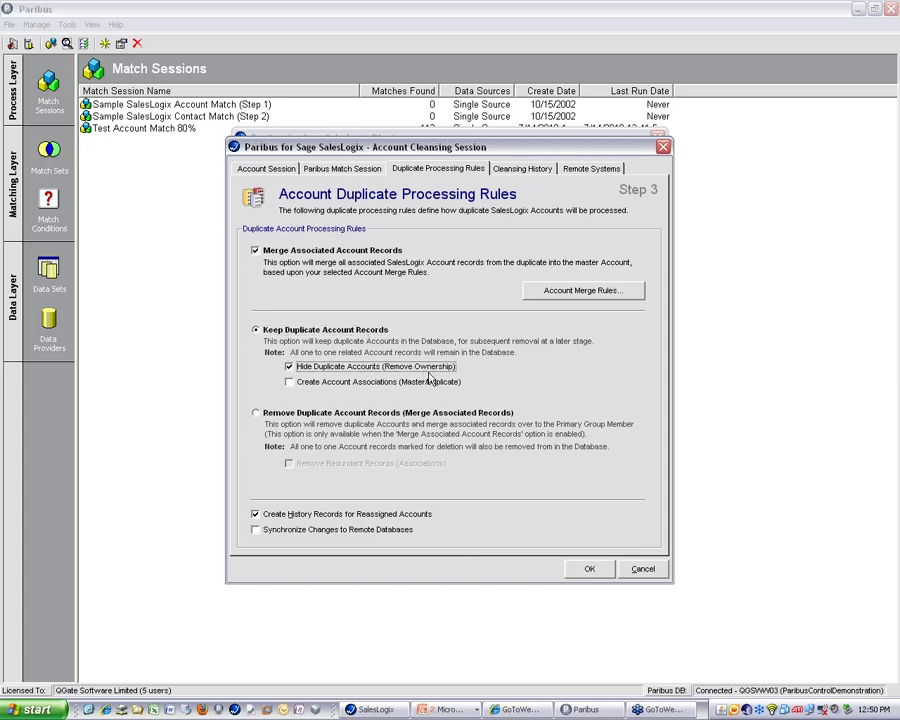
pyautogui.click(590, 569)
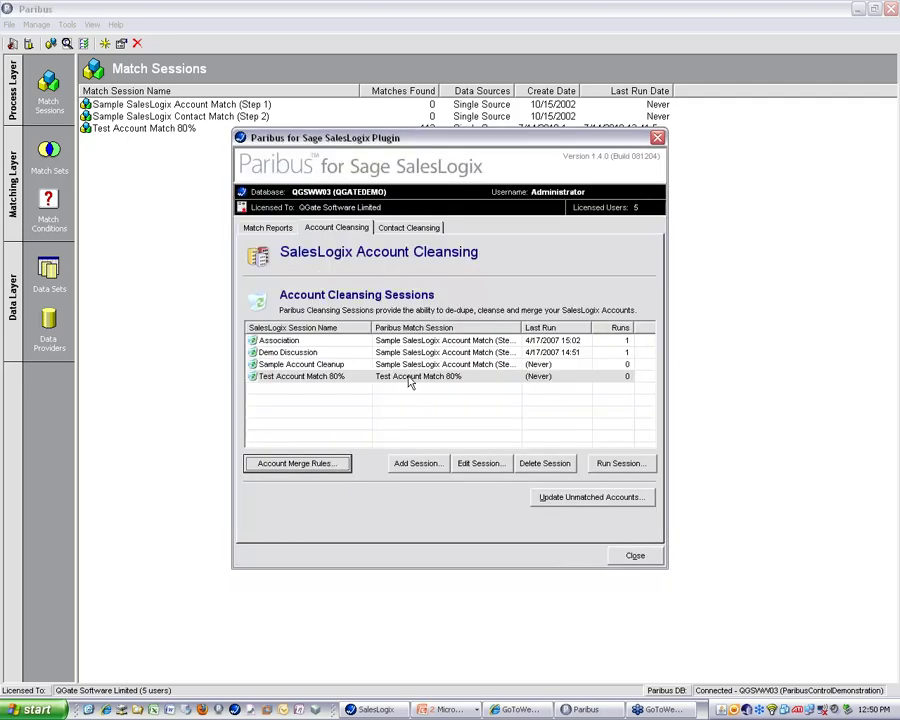
# Run the Test Account Match 80% session, acknowledge the database update warning, and confirm processing duplicates.
pyautogui.click(624, 464)
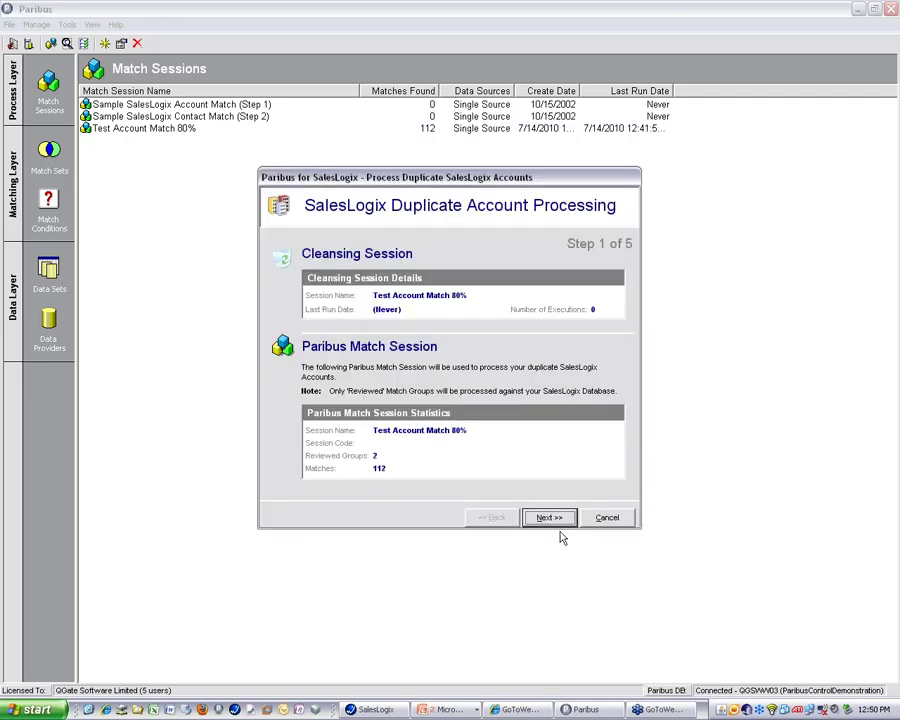
pyautogui.click(553, 520)
pyautogui.click(550, 517)
pyautogui.click(366, 463)
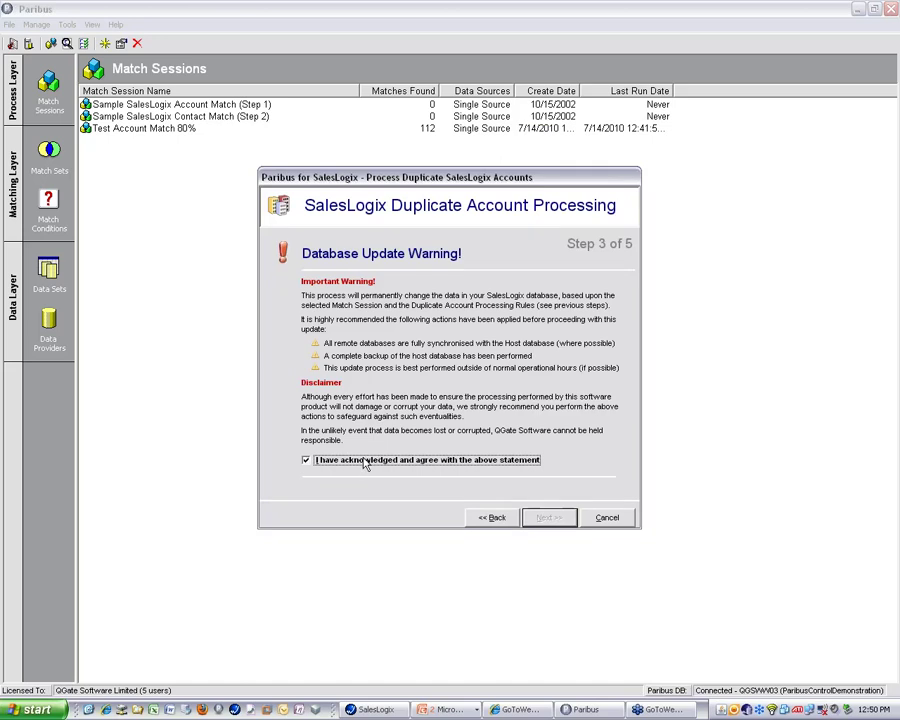
pyautogui.click(554, 518)
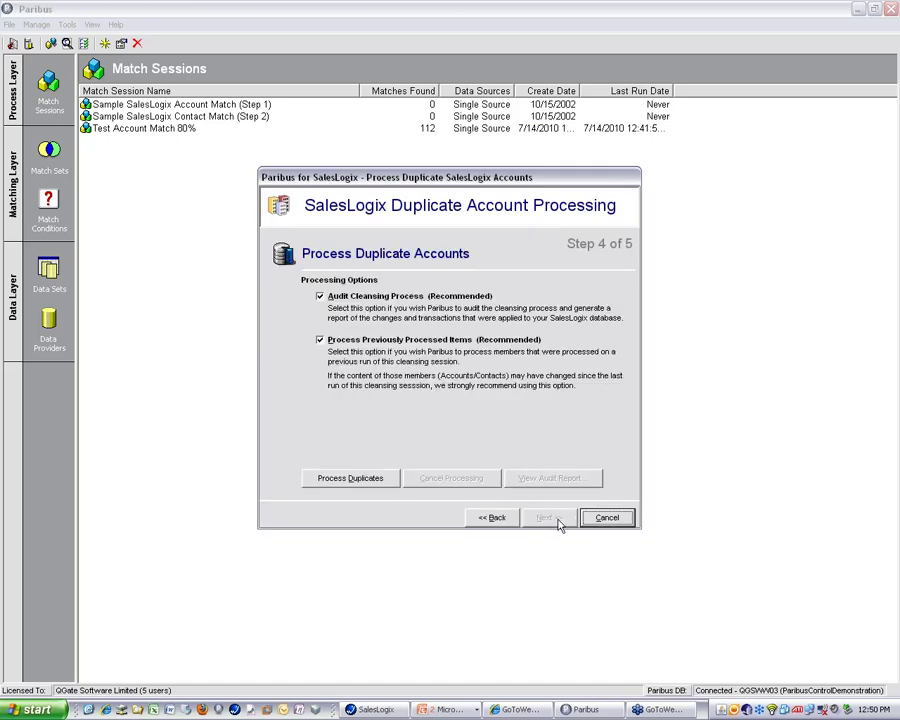
pyautogui.click(362, 480)
pyautogui.click(424, 410)
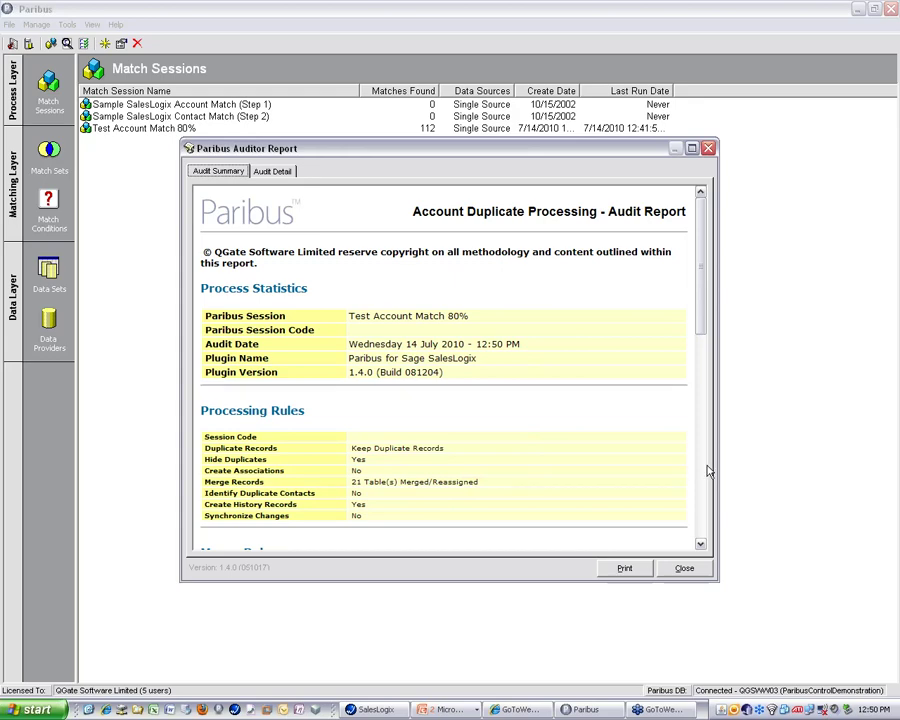
# Scroll through the audit summary, then expand the J.A.E. group in the audit detail.
pyautogui.scroll(-1, 703, 480)
pyautogui.scroll(-9, 703, 480)
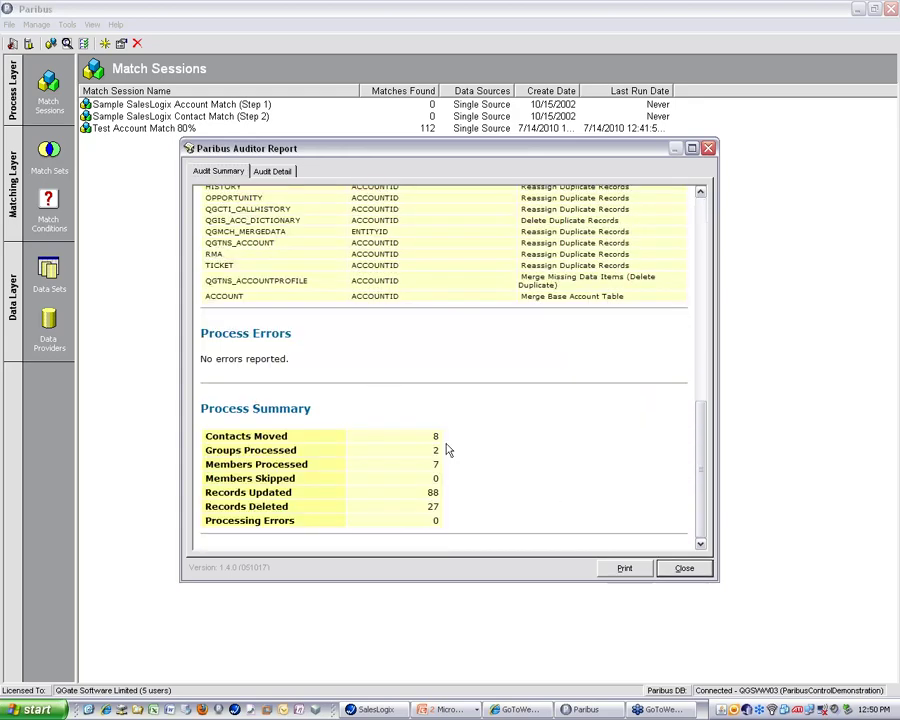
pyautogui.click(276, 172)
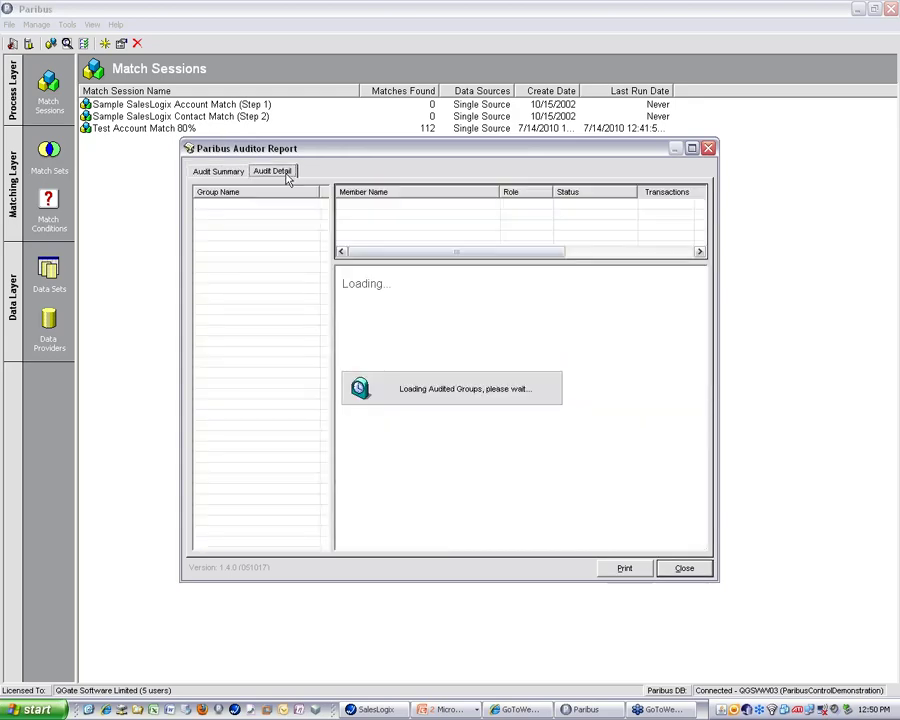
pyautogui.click(245, 218)
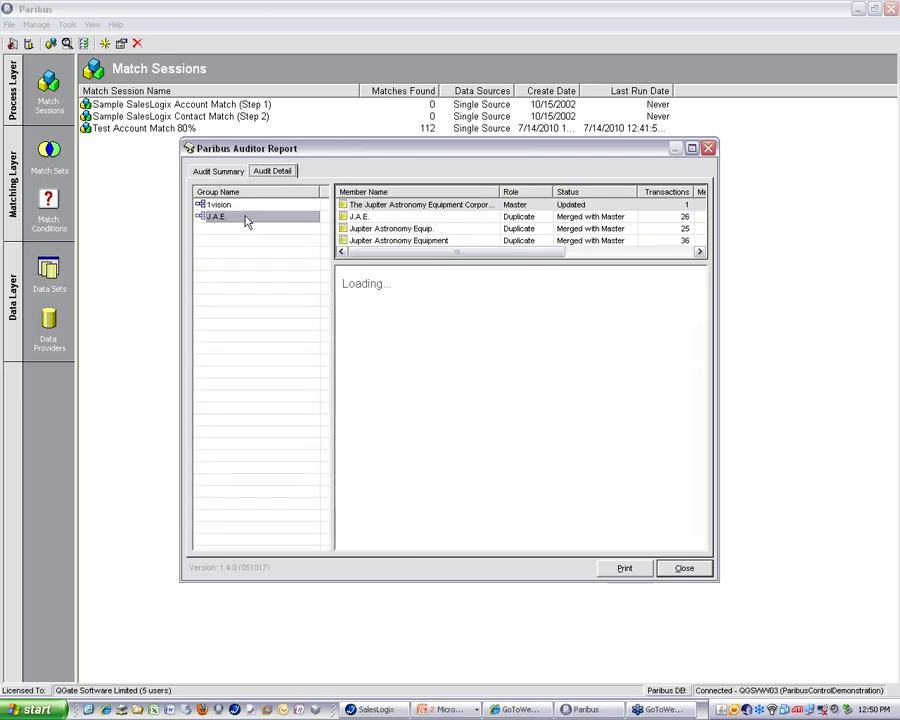
# Inspect each J.A.E. member's audit lines, marking the security owner change, then close the report.
pyautogui.click(413, 220)
pyautogui.click(416, 229)
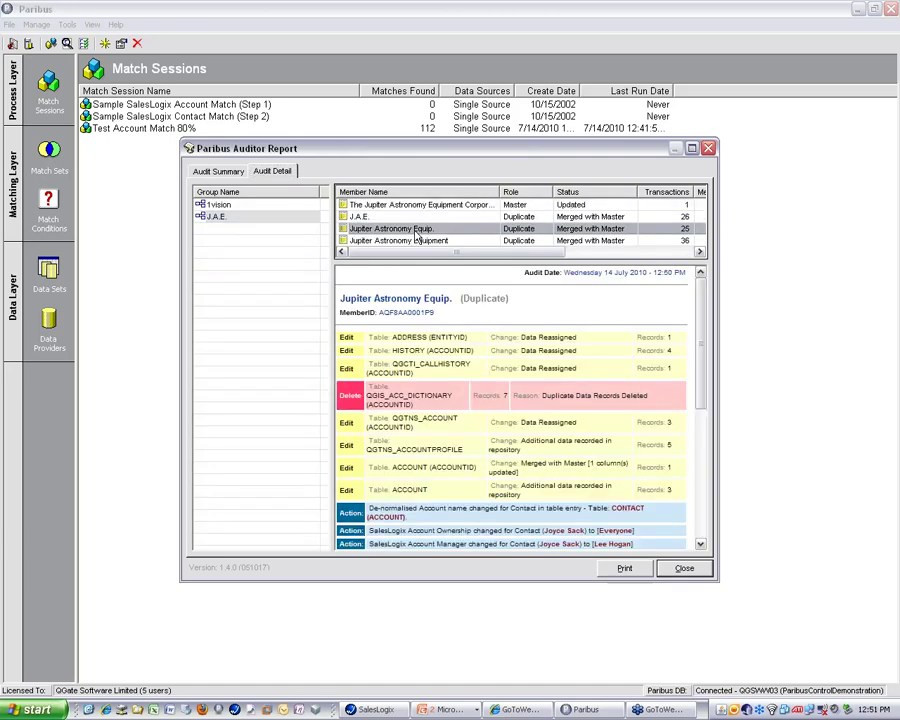
pyautogui.click(420, 241)
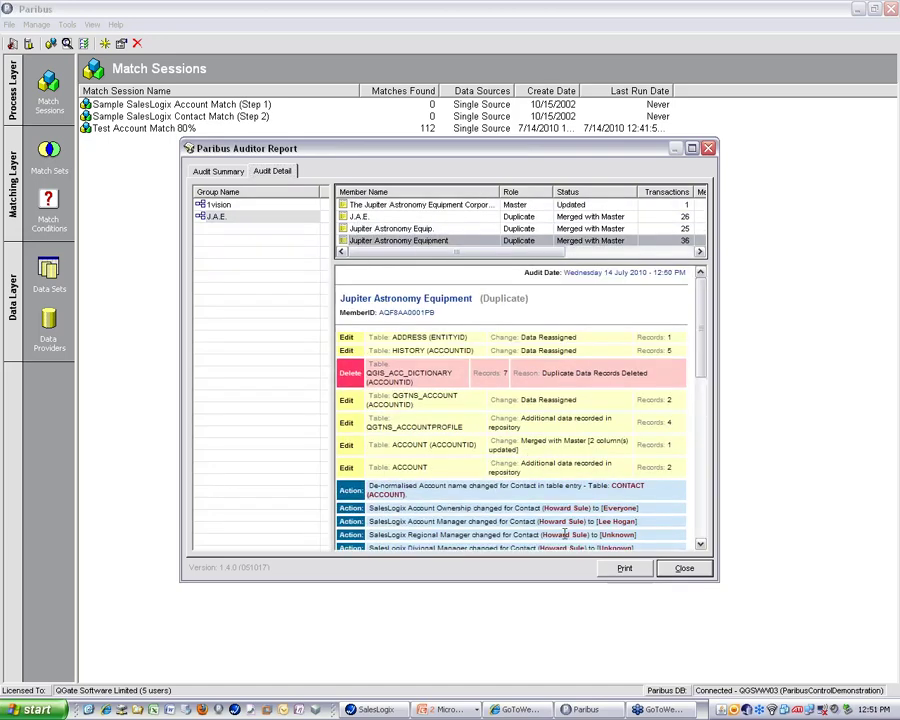
pyautogui.scroll(-6, 697, 508)
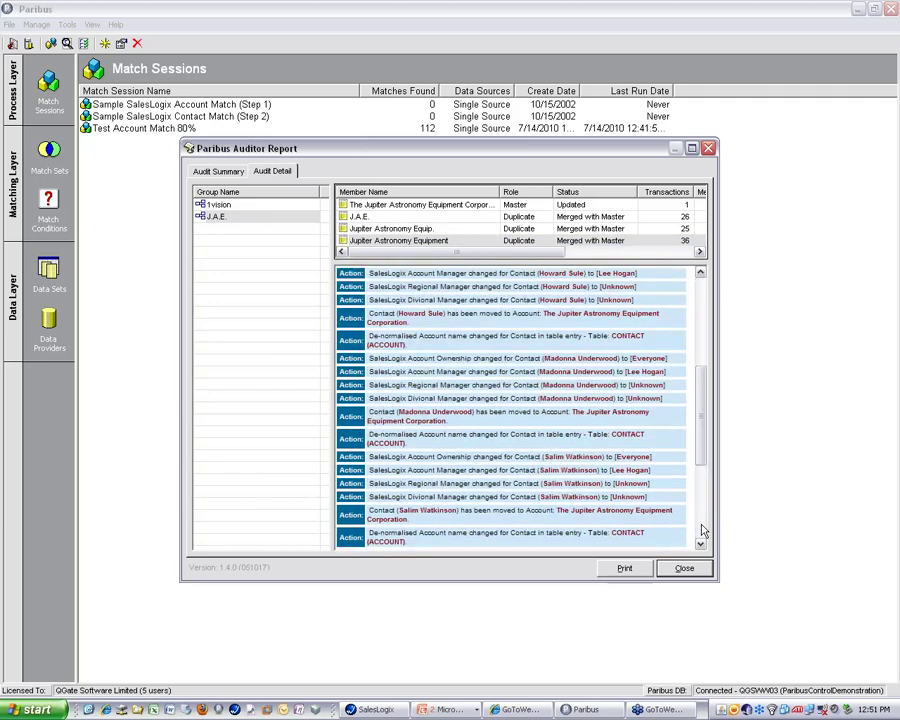
pyautogui.scroll(-5, 700, 531)
pyautogui.moveTo(440, 441); pyautogui.dragTo(470, 437)
pyautogui.moveTo(526, 440); pyautogui.dragTo(578, 435)
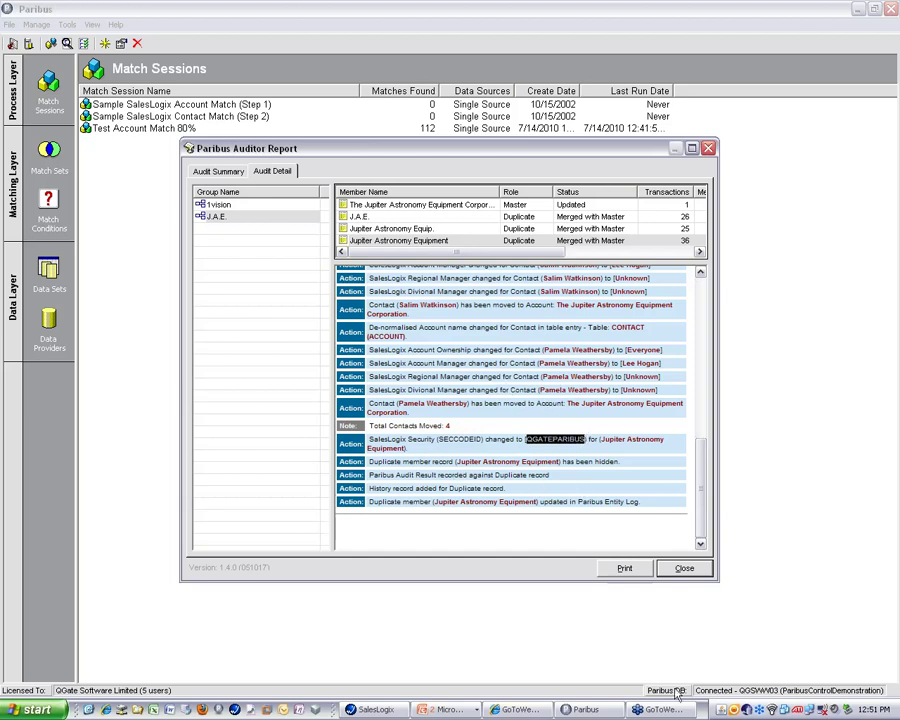
pyautogui.click(683, 569)
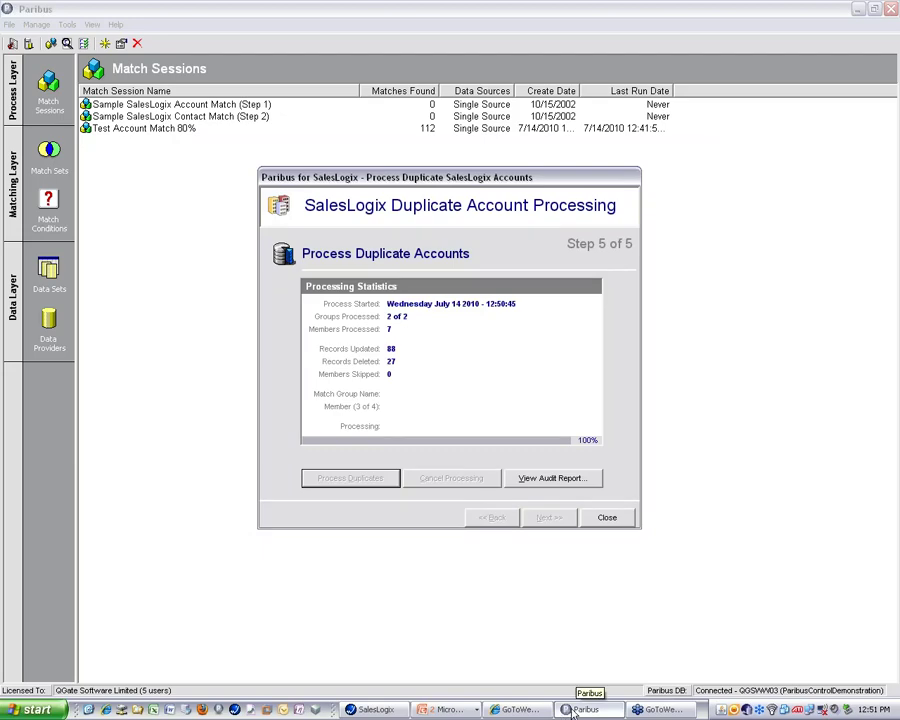
# Bring up Sage SalesLogix showing the merged Jupiter Astronomy Equipment Corporation account.
pyautogui.click(374, 710)
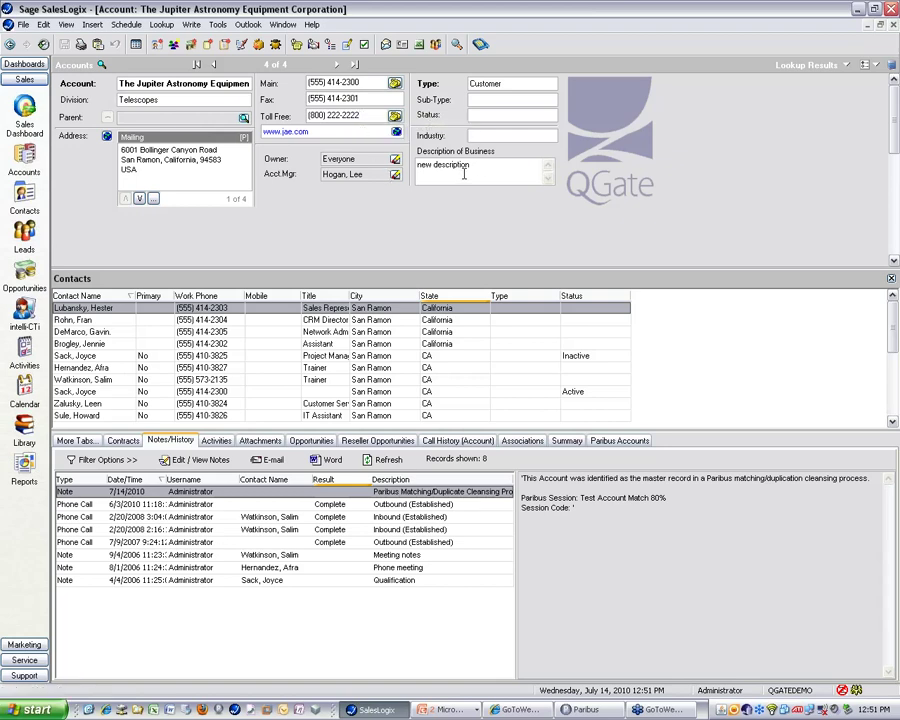
# Step through the account's four addresses, ending on the Paribus Realigned mailing address.
pyautogui.click(139, 198)
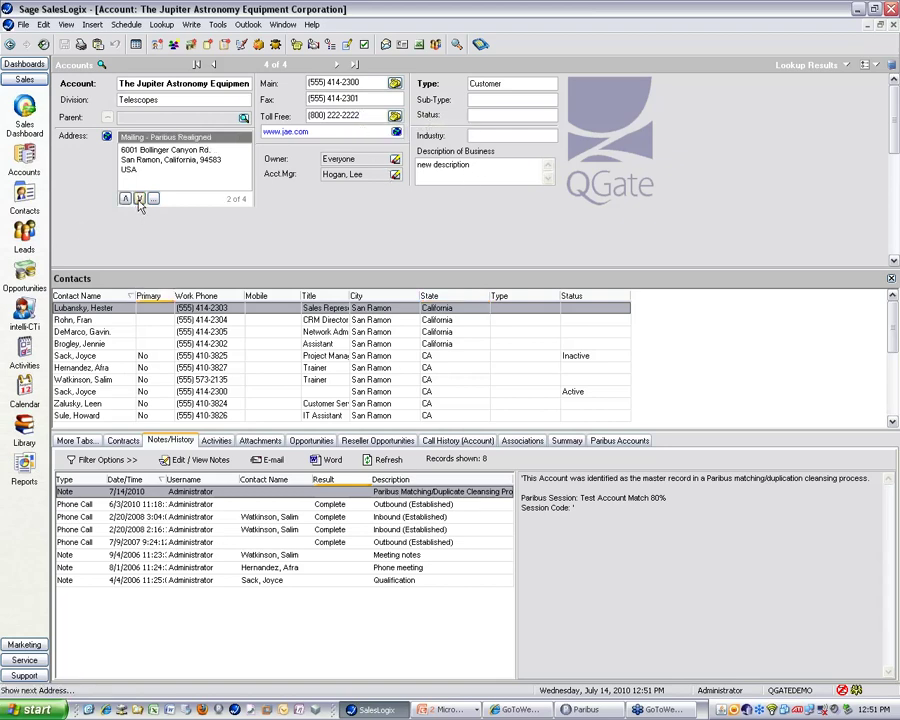
pyautogui.click(139, 198)
pyautogui.click(140, 198)
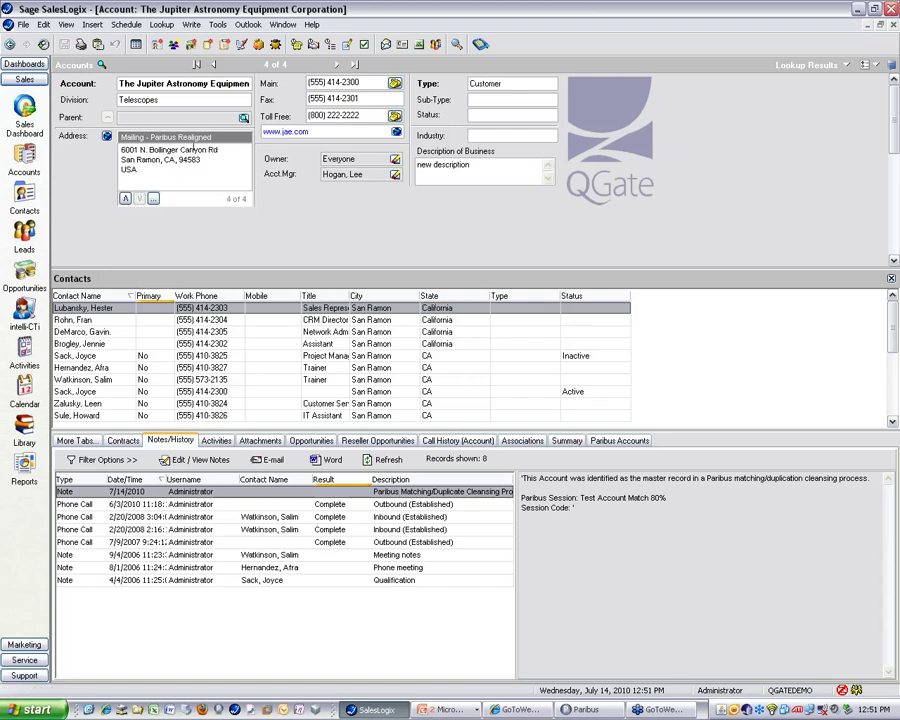
pyautogui.click(125, 198)
pyautogui.click(125, 198)
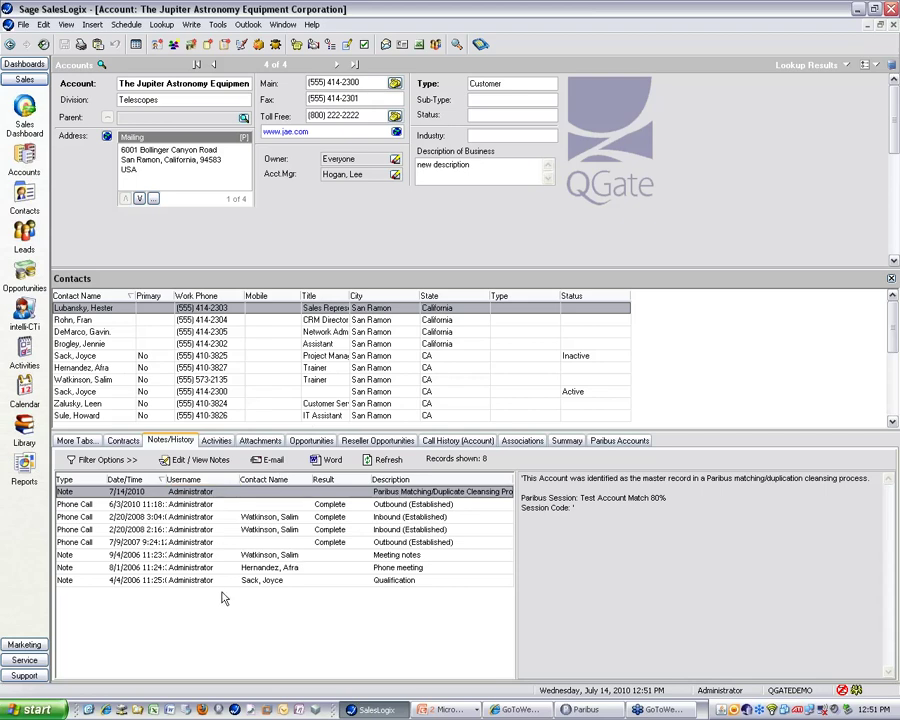
# Read each call and note in the history, finishing on the 7/14/2010 Paribus merge note.
pyautogui.click(236, 506)
pyautogui.click(252, 517)
pyautogui.click(267, 530)
pyautogui.click(270, 543)
pyautogui.click(272, 555)
pyautogui.click(273, 580)
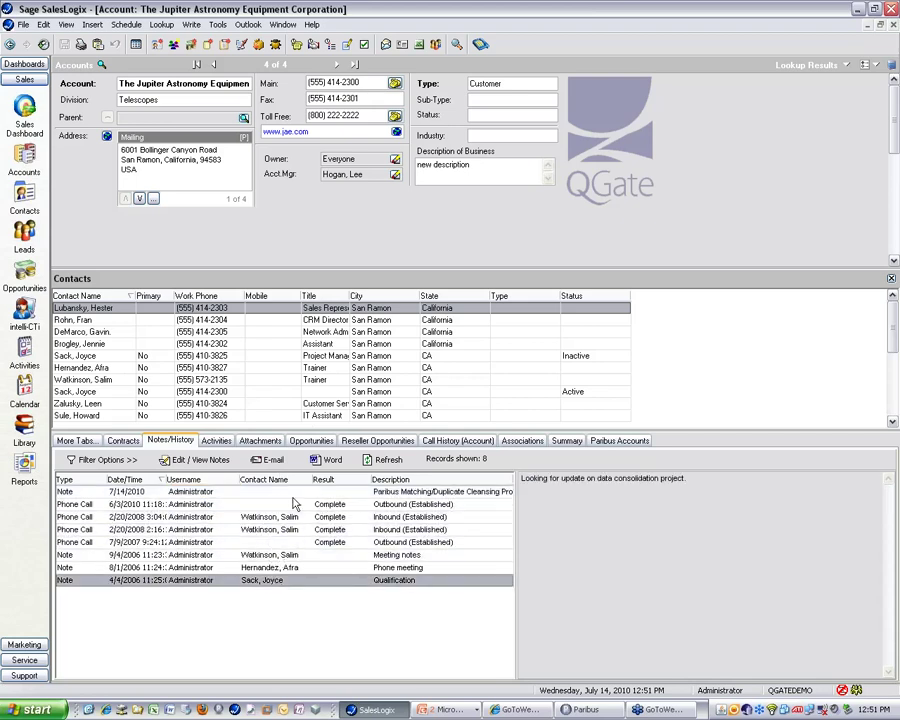
pyautogui.click(295, 492)
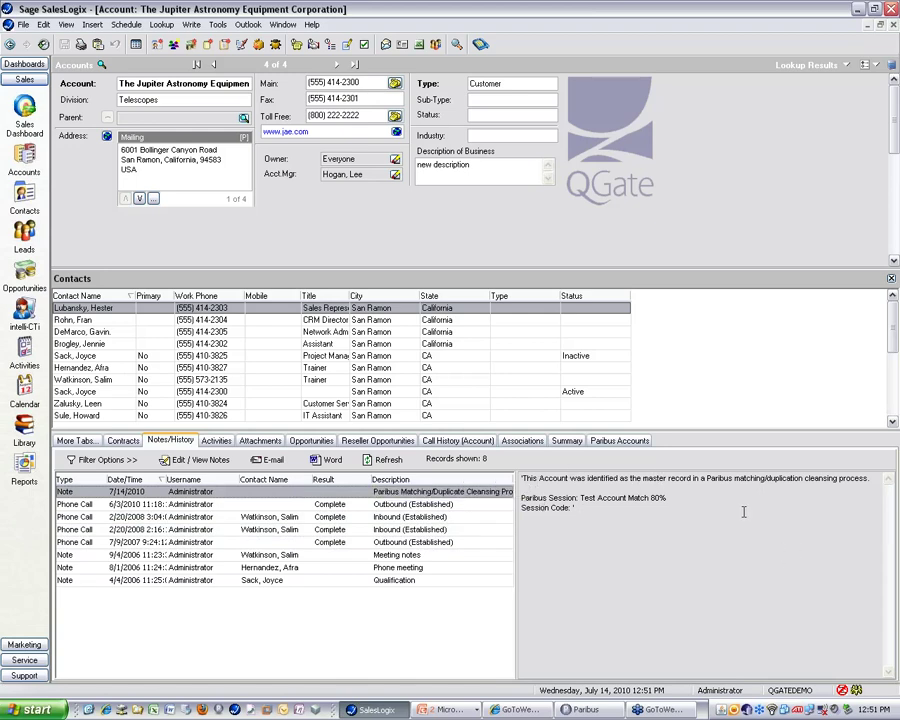
# Review the account's Paribus merge audit history, then bring up the merge repository.
pyautogui.click(620, 441)
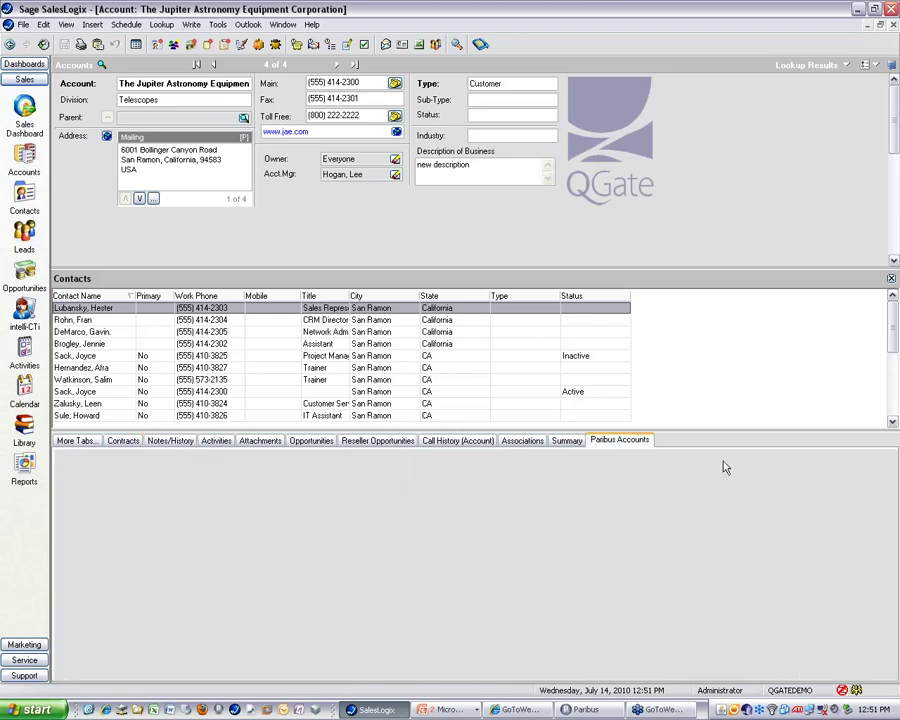
pyautogui.click(858, 464)
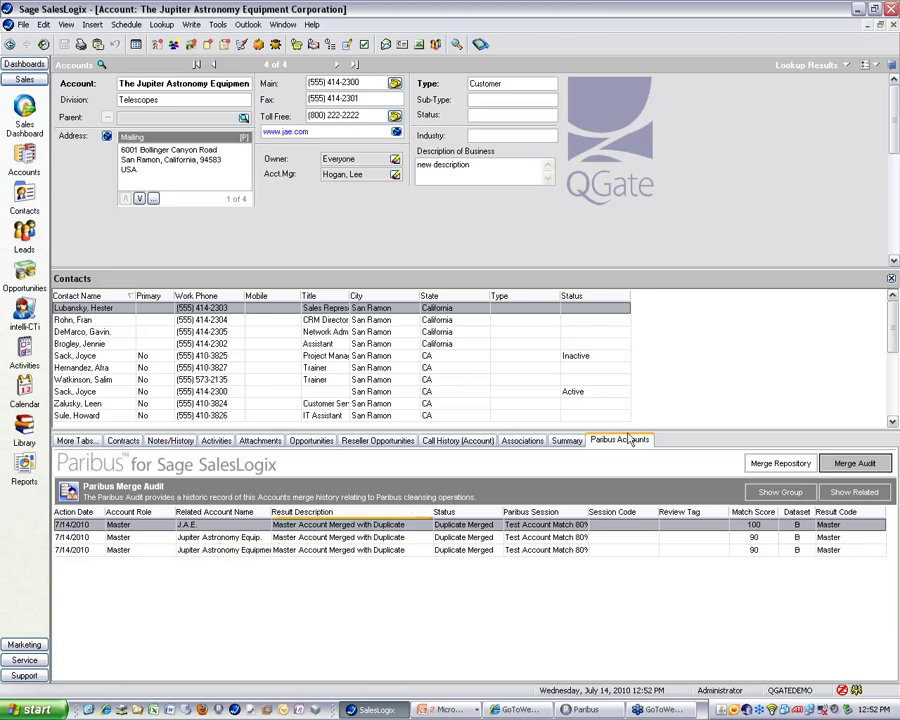
pyautogui.click(755, 464)
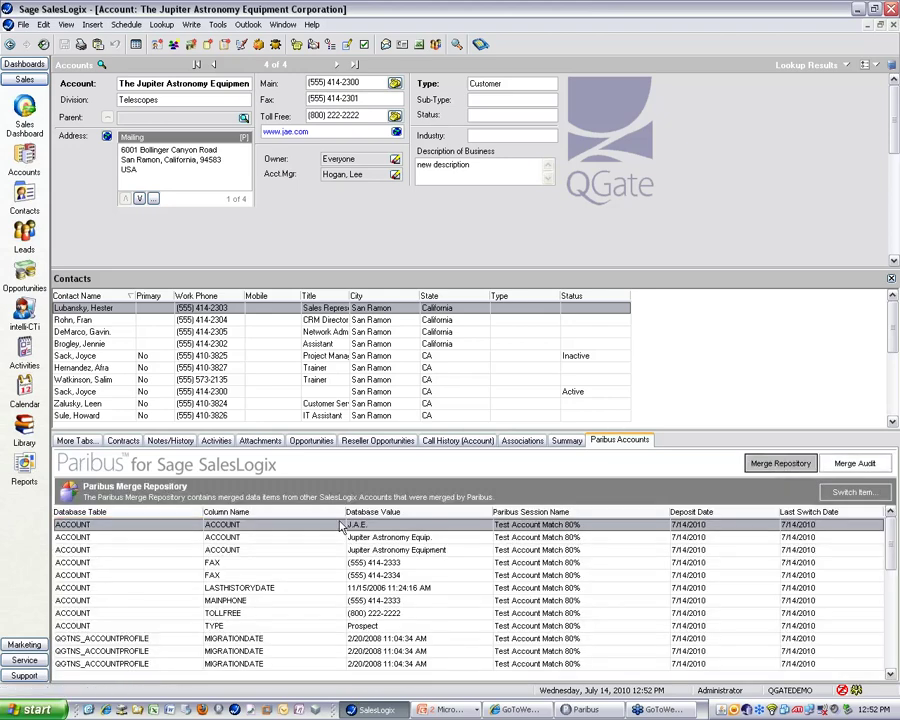
# Inspect the repository's ACCOUNT, FAX, MAINPHONE, TOLLFREE and TYPE values, selecting the J.A.E. name.
pyautogui.click(395, 540)
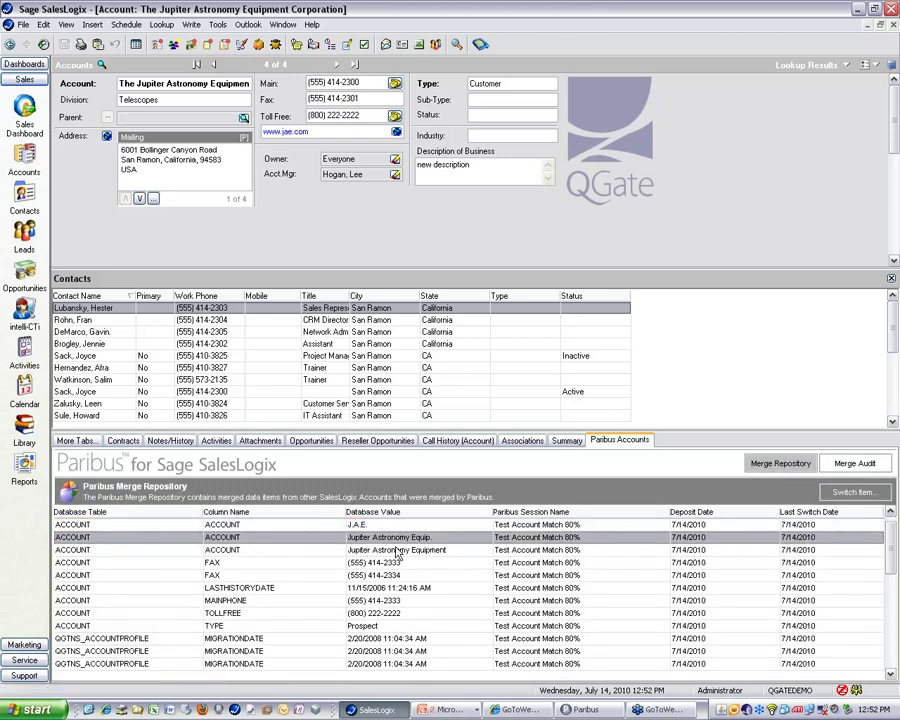
pyautogui.click(397, 565)
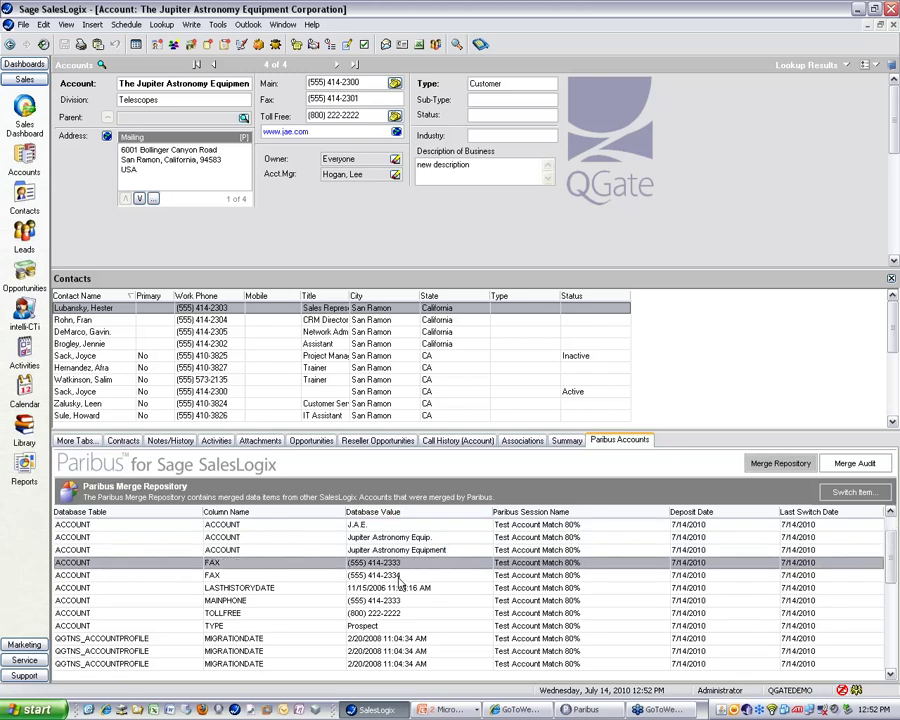
pyautogui.click(396, 577)
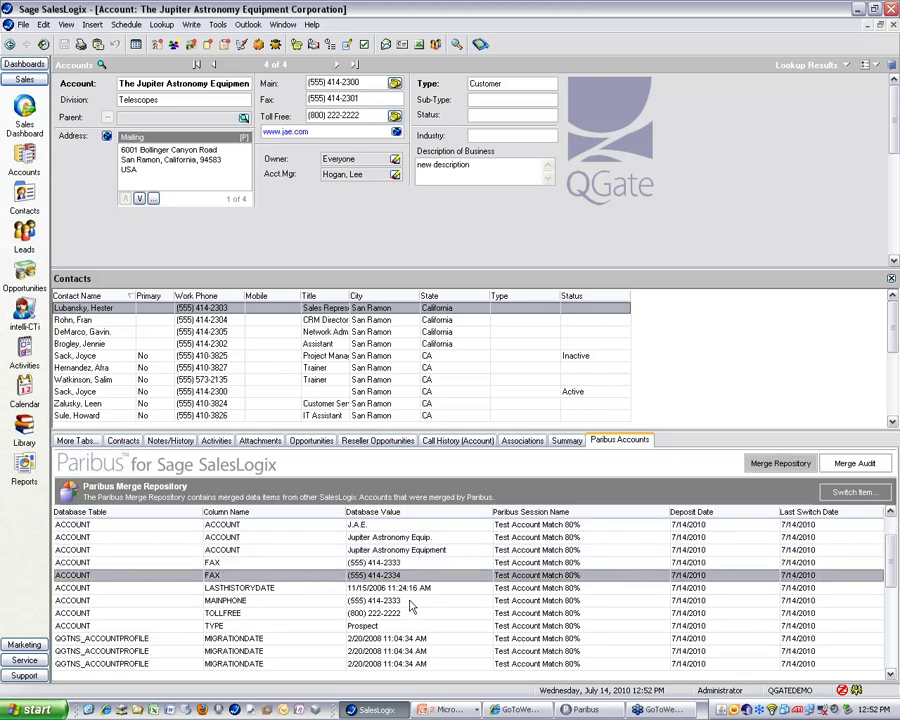
pyautogui.click(406, 601)
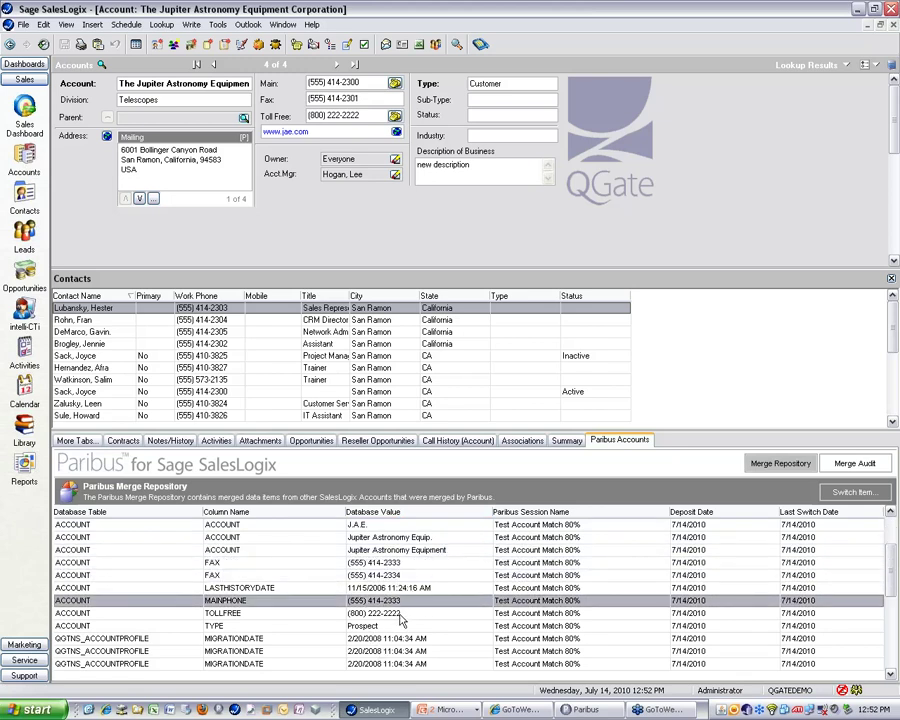
pyautogui.click(400, 614)
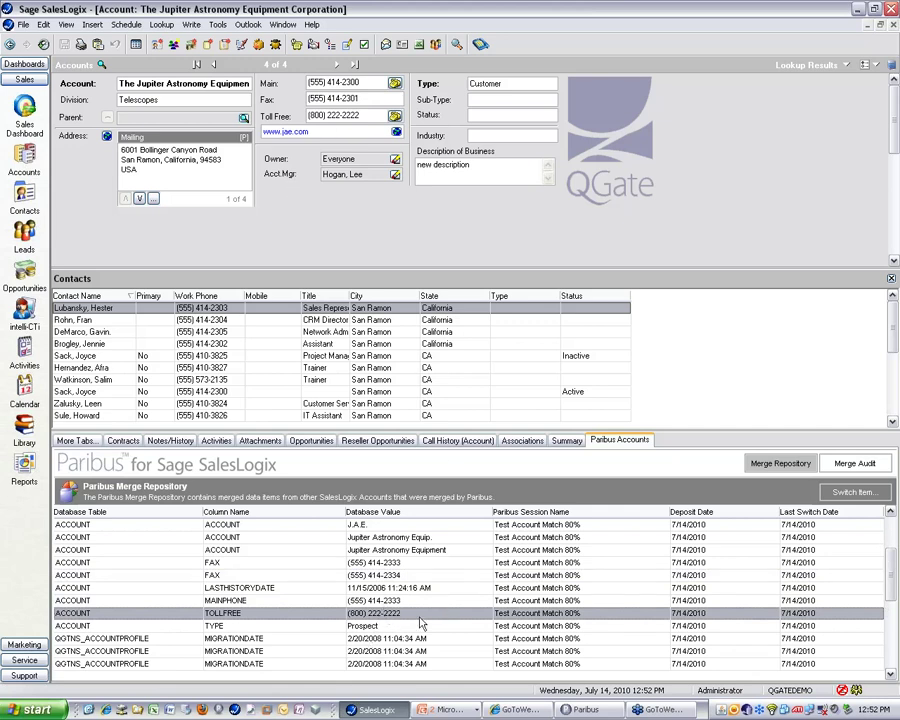
pyautogui.click(400, 626)
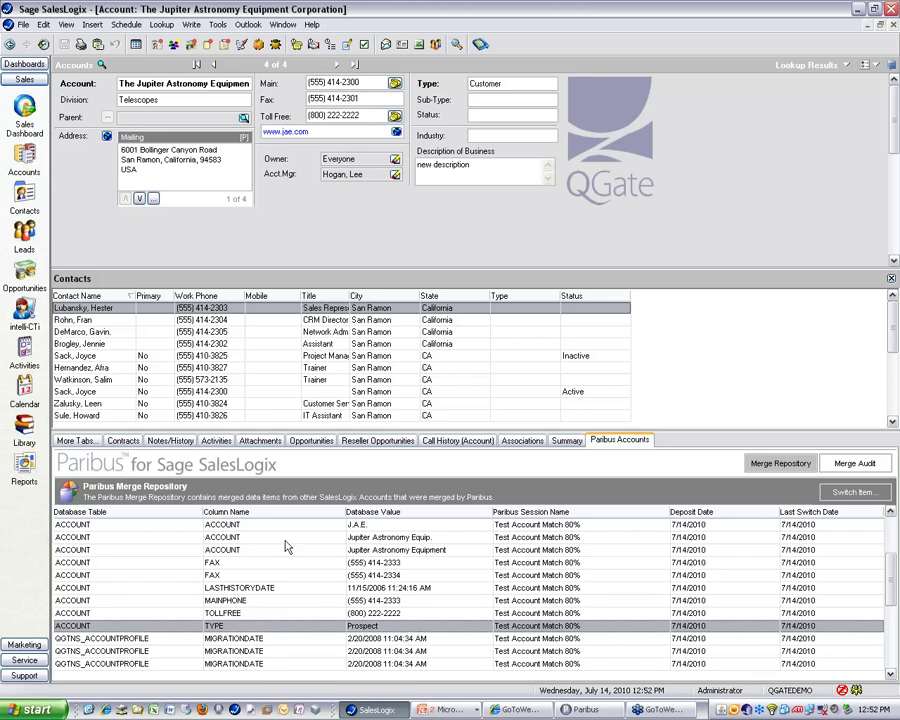
pyautogui.click(365, 525)
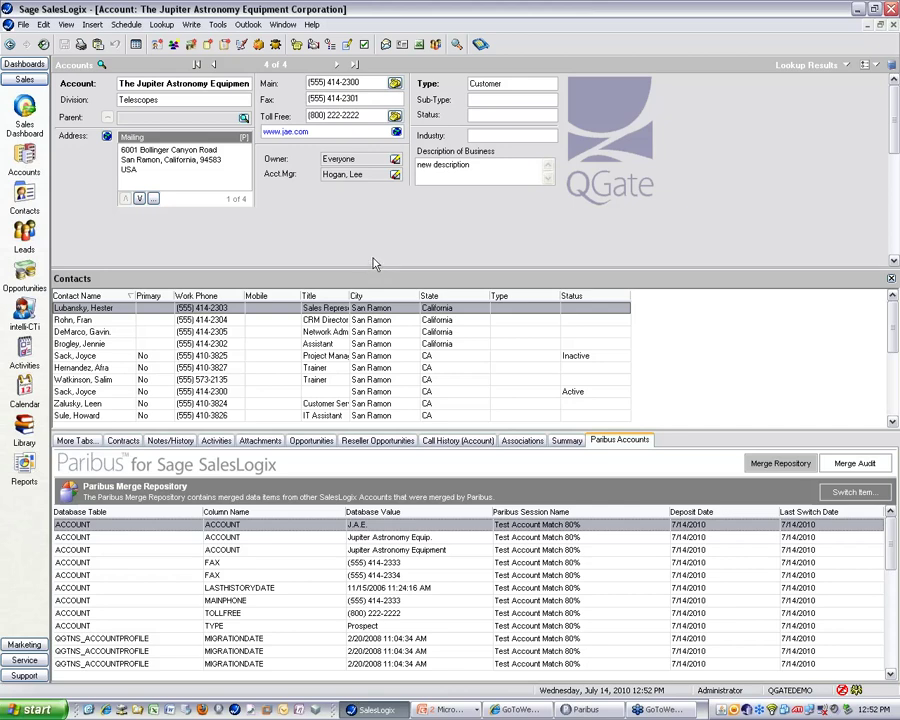
# Swap the J.A.E. repository value with the master account name, then return to Paribus.
pyautogui.click(854, 492)
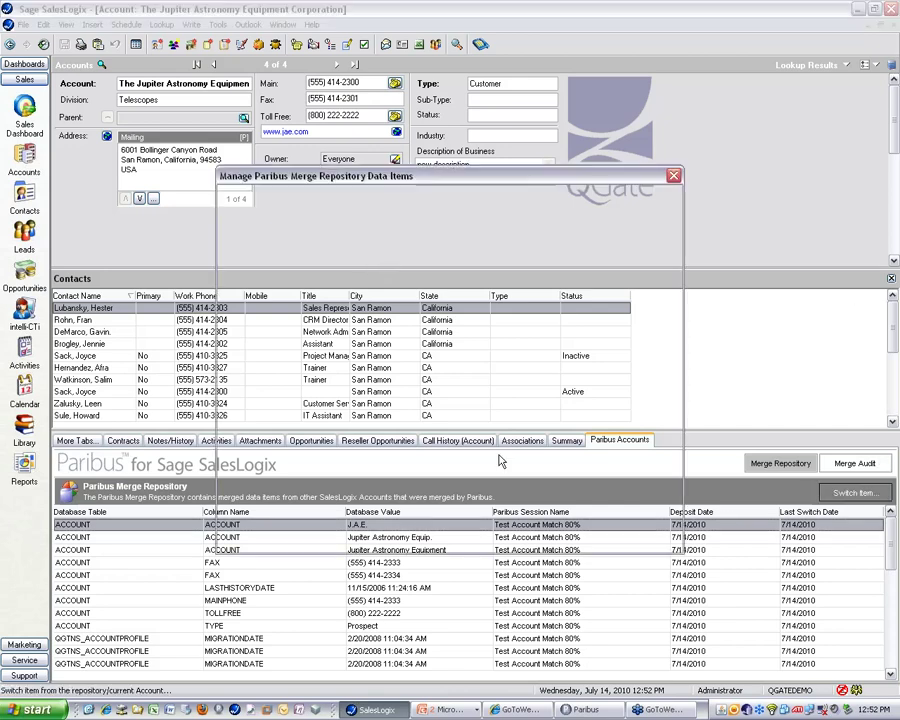
pyautogui.click(421, 445)
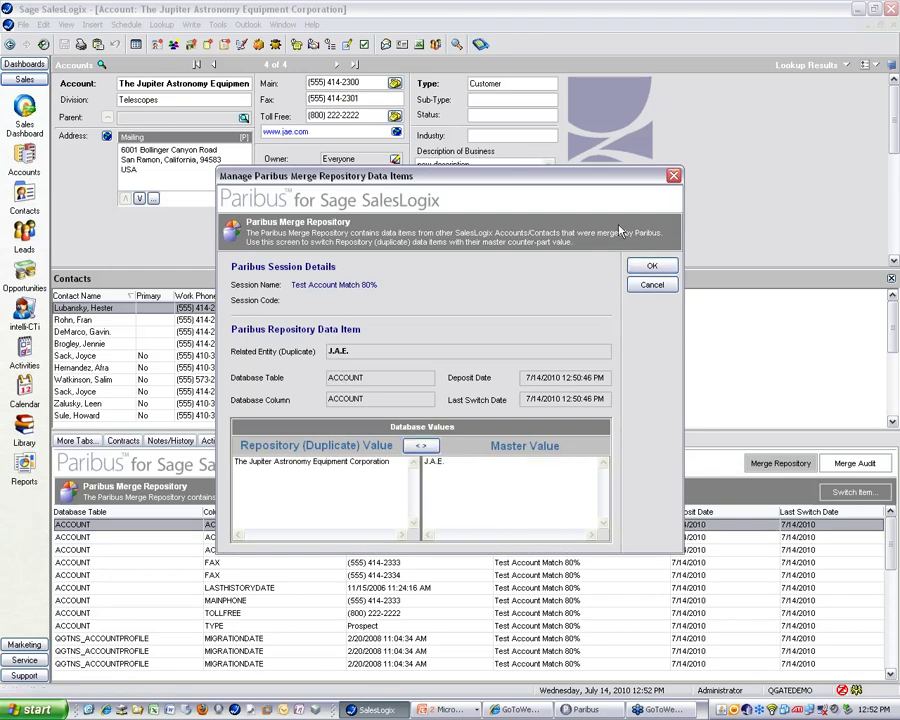
pyautogui.click(652, 265)
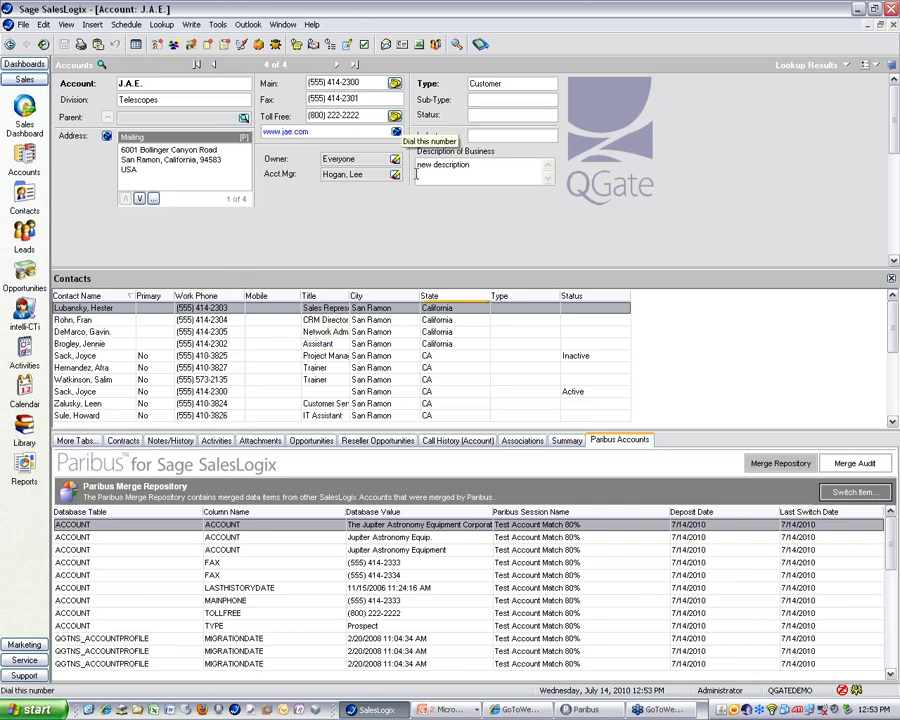
pyautogui.click(580, 710)
# Close the duplicate processing and account cleansing dialogs, then edit the Test Account Match 80% session.
pyautogui.click(443, 710)
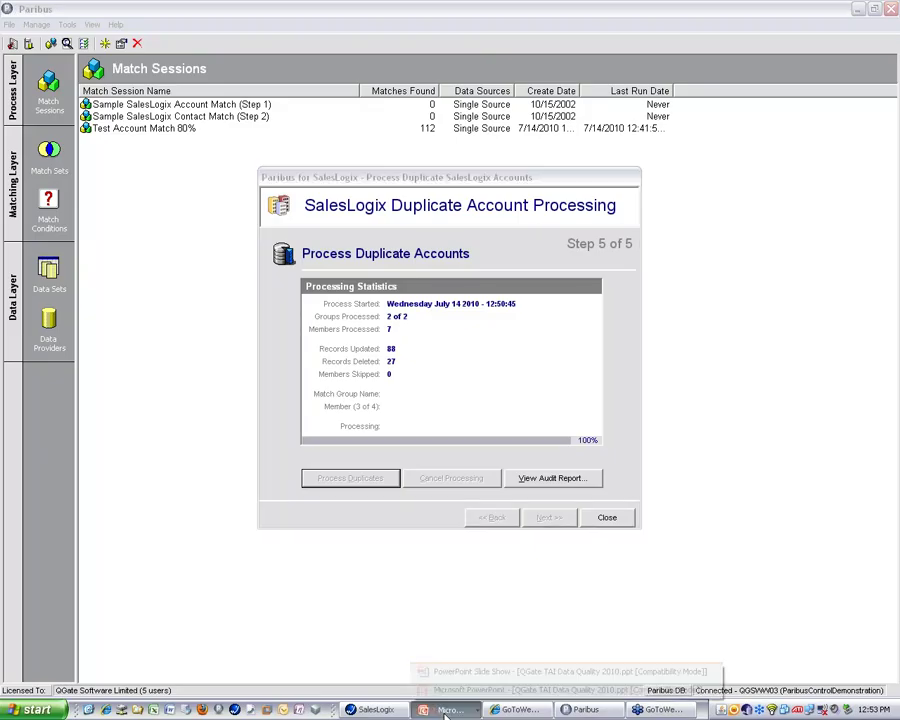
pyautogui.click(442, 674)
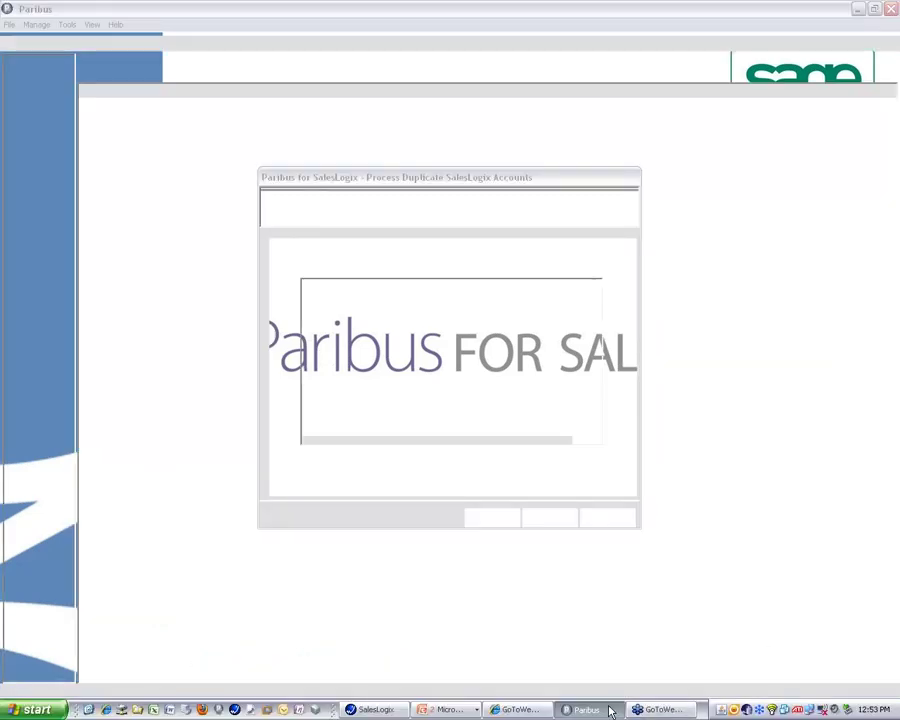
pyautogui.click(601, 519)
pyautogui.click(633, 557)
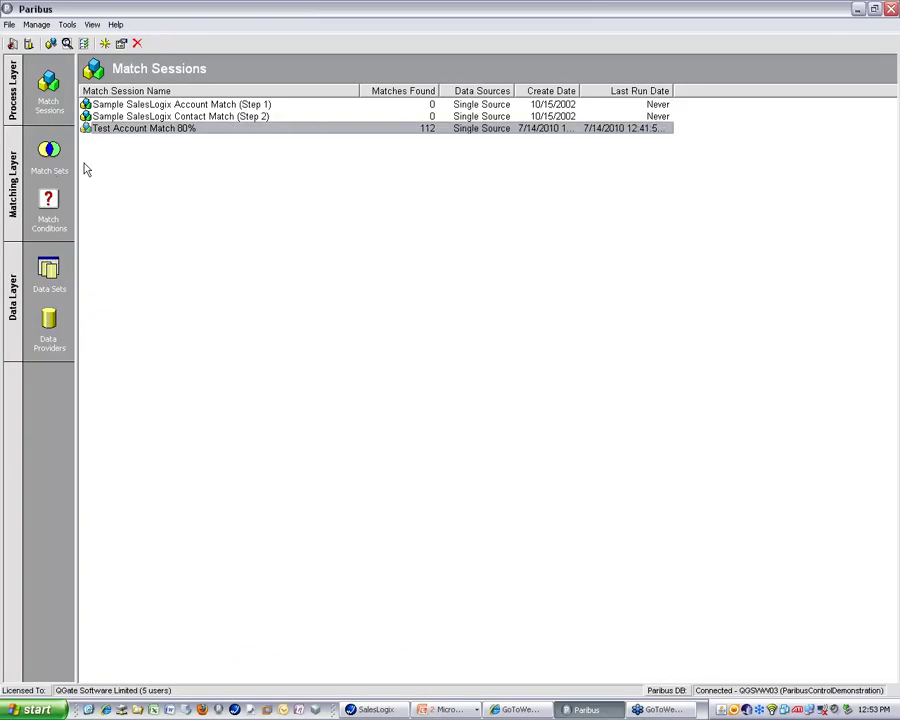
pyautogui.rightClick(170, 129)
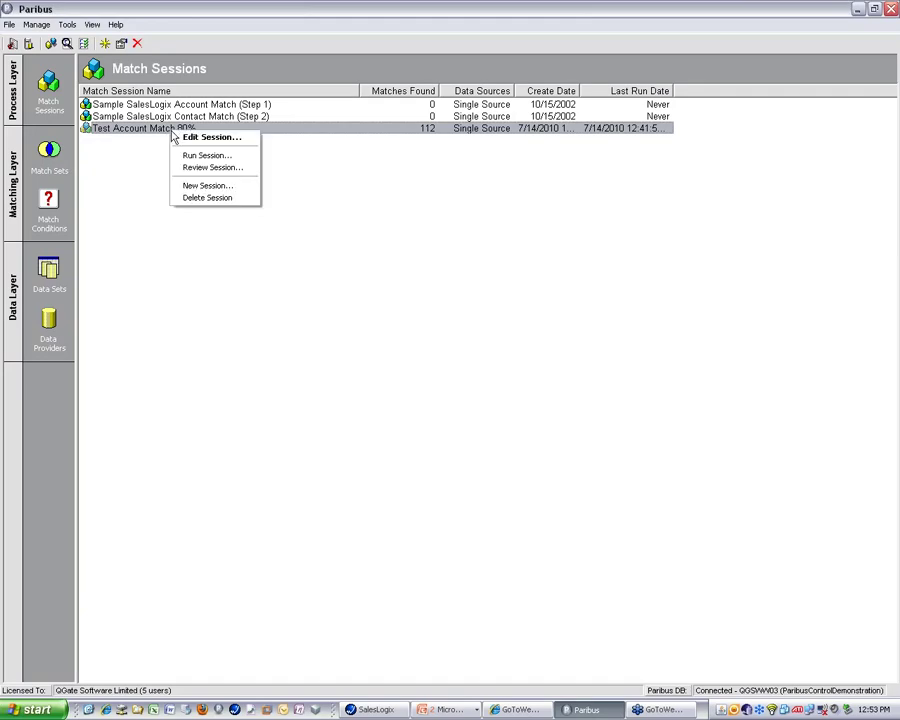
pyautogui.click(186, 138)
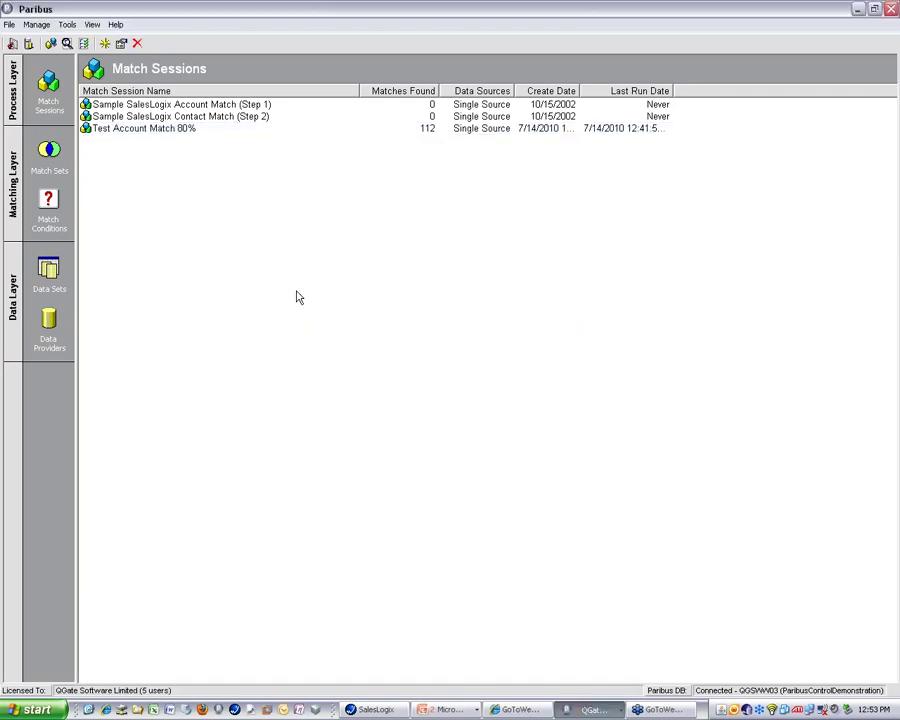
# Check the session match results (49 groups, 112 members) and close the session settings.
pyautogui.click(393, 222)
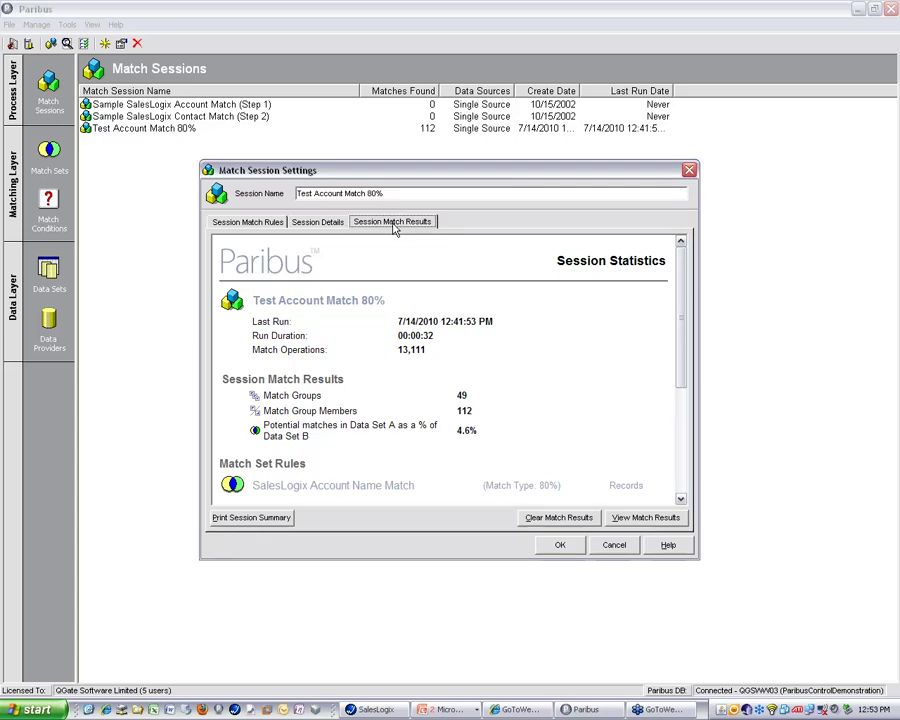
pyautogui.moveTo(680, 368); pyautogui.dragTo(680, 445)
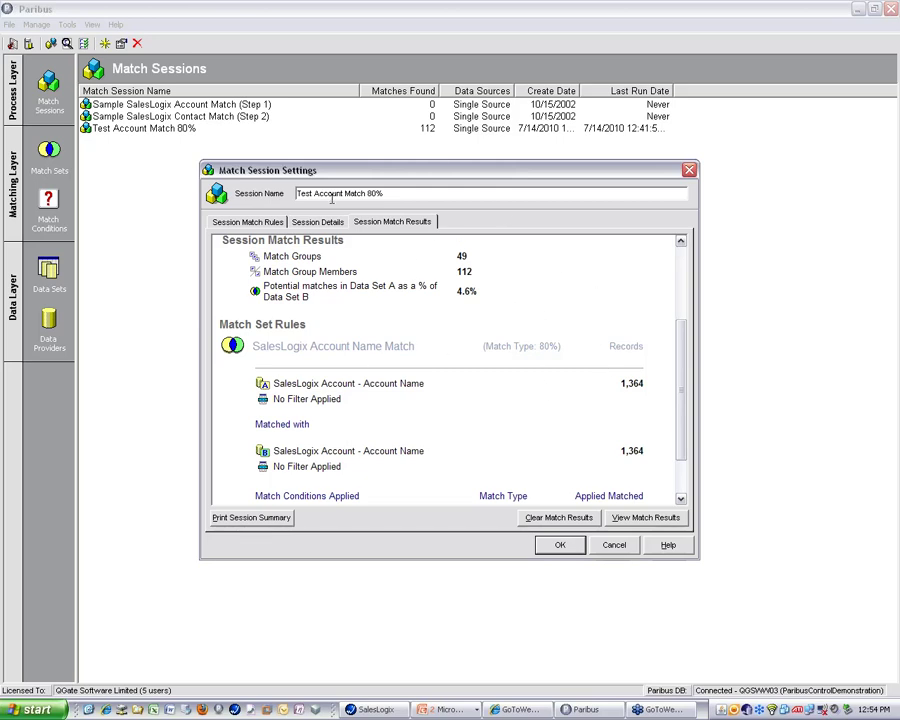
pyautogui.click(598, 544)
pyautogui.rightClick(133, 129)
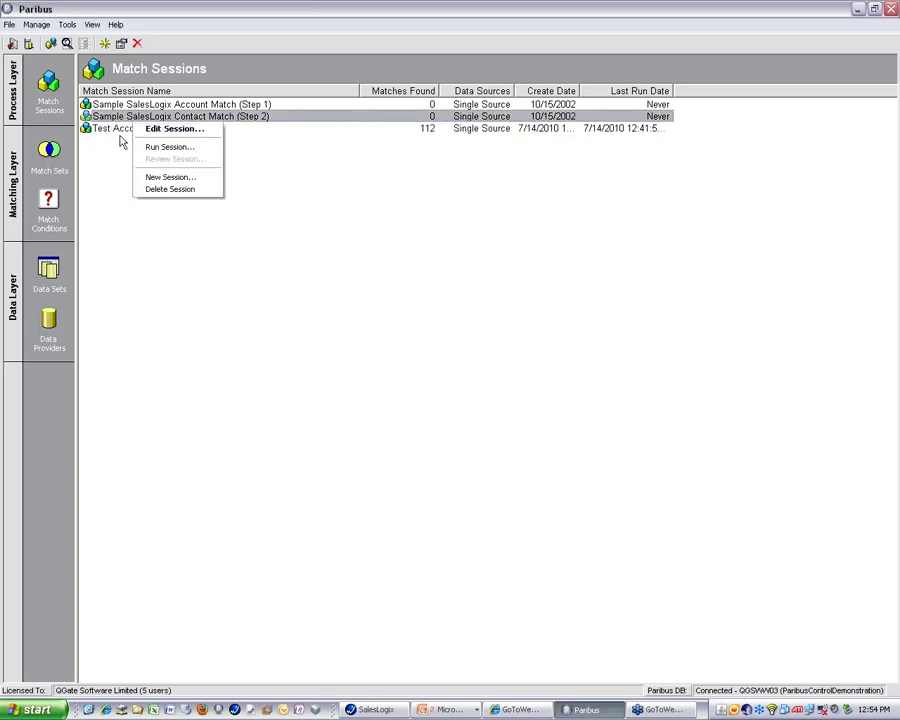
pyautogui.click(104, 130)
pyautogui.rightClick(108, 129)
pyautogui.click(150, 165)
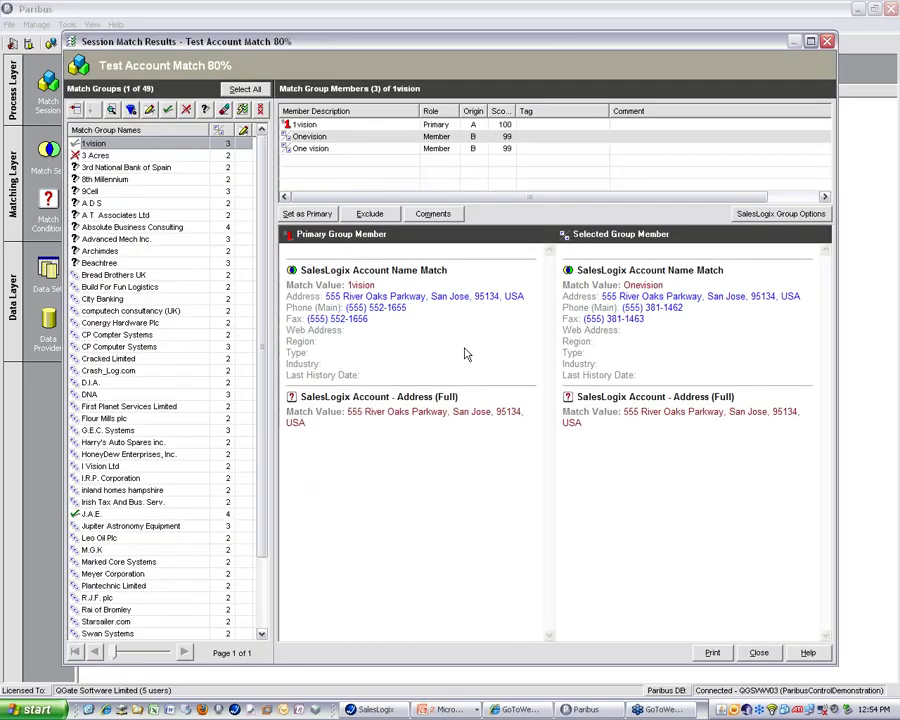
pyautogui.click(757, 652)
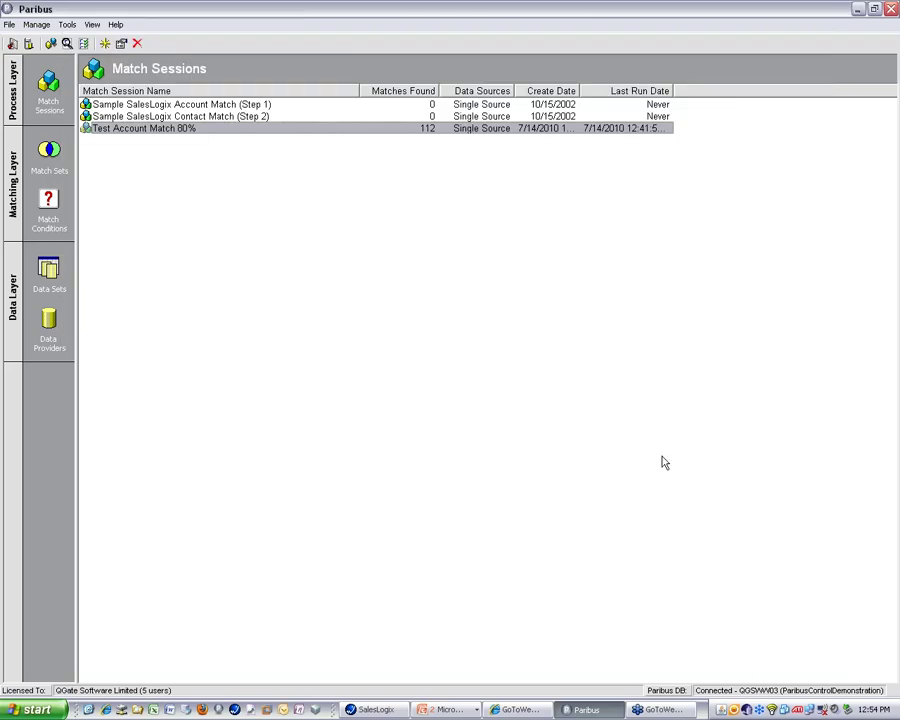